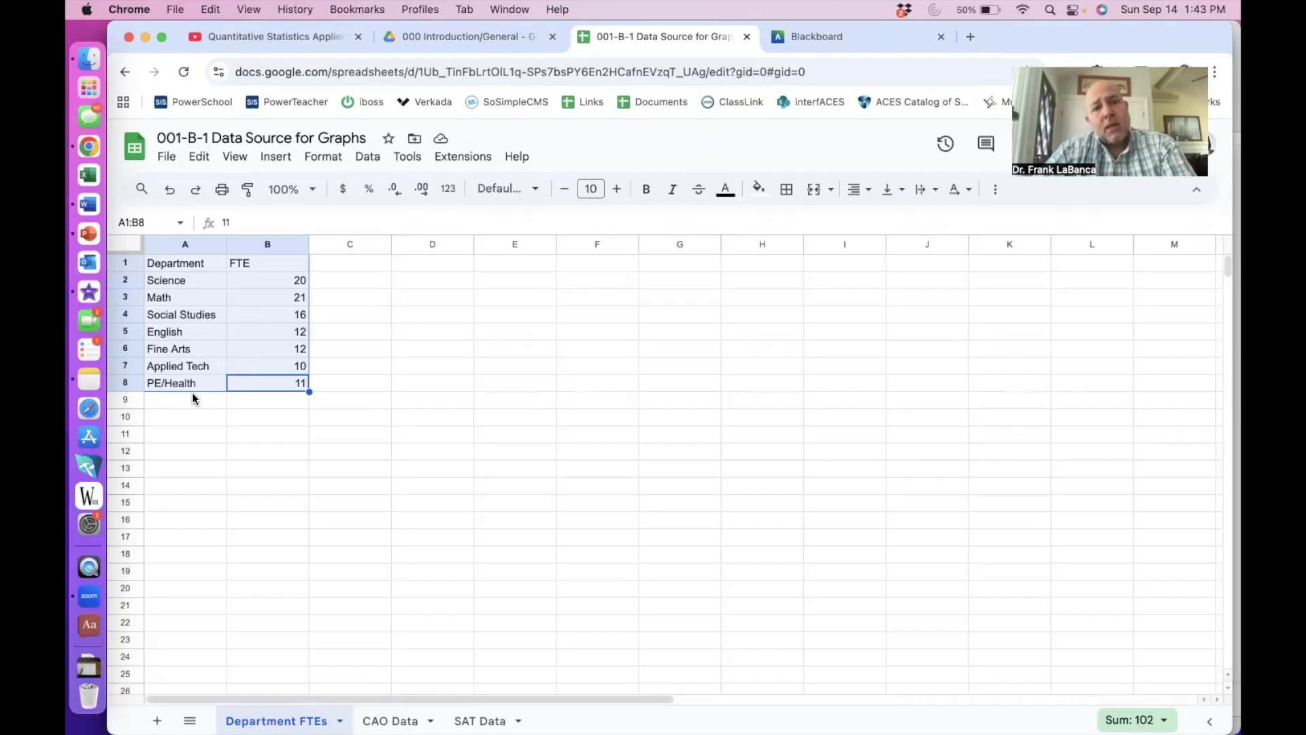
- Insert a pie chart of the department FTE data A1:B8 and move it beside the data
click(193, 399)
drag(189, 263, 277, 383)
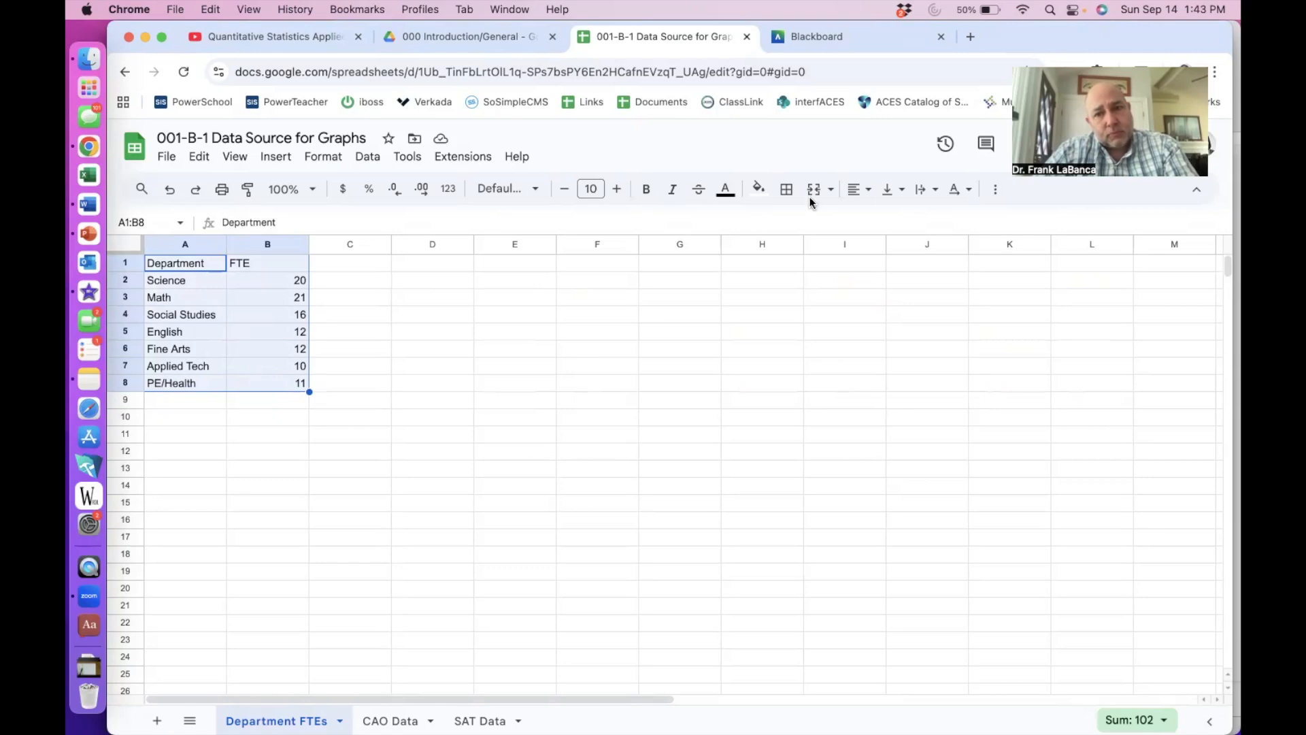
click(995, 189)
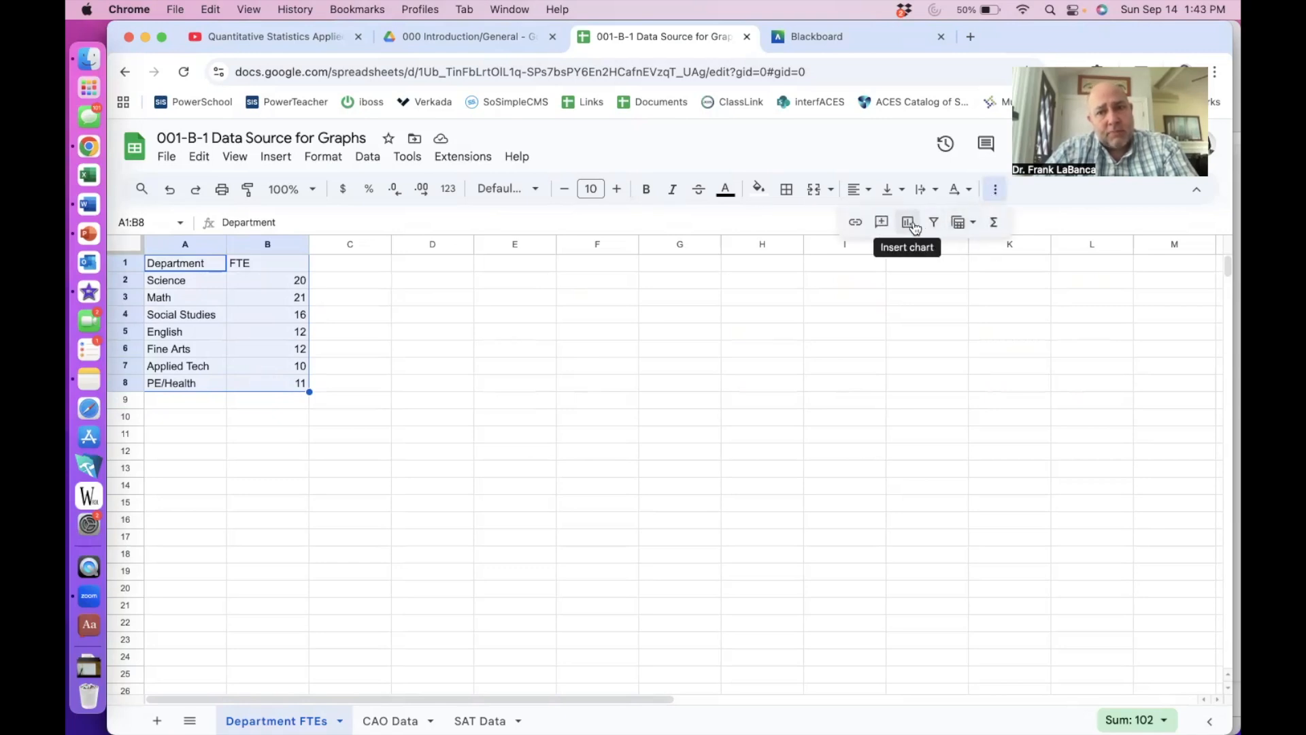
click(908, 223)
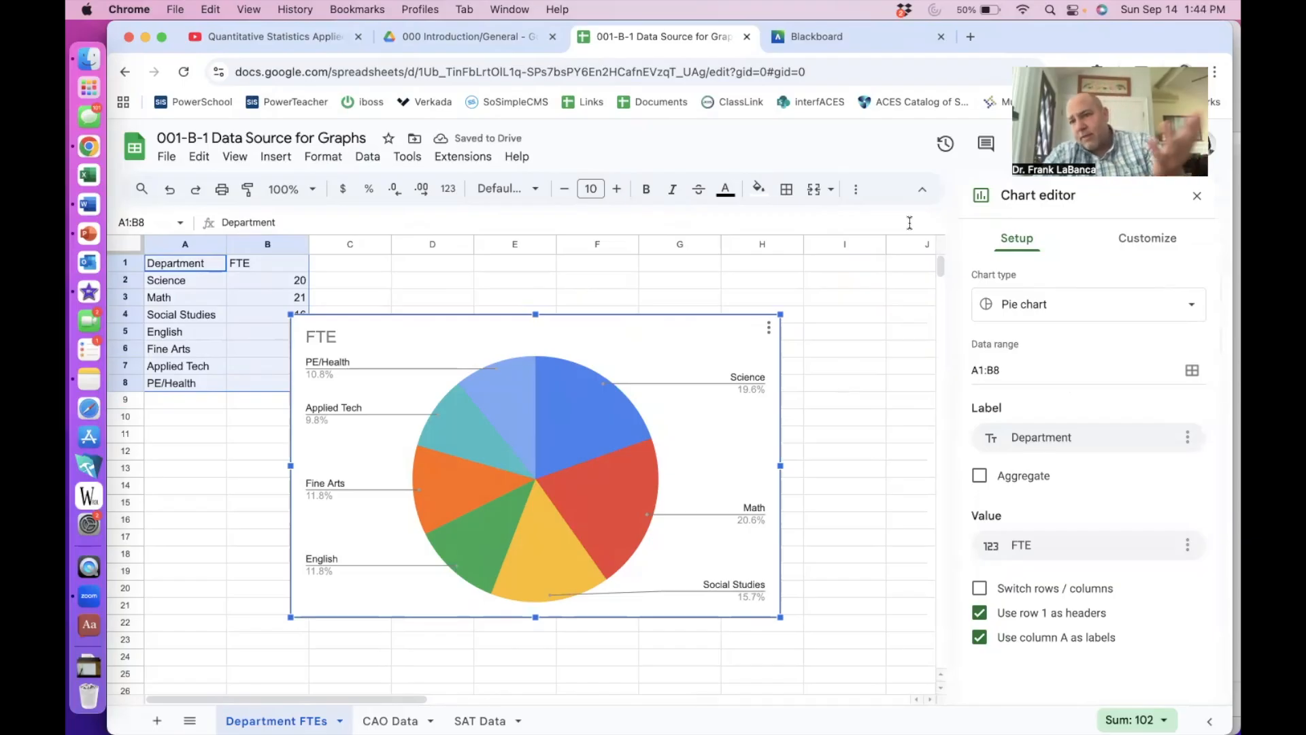
drag(728, 324, 796, 295)
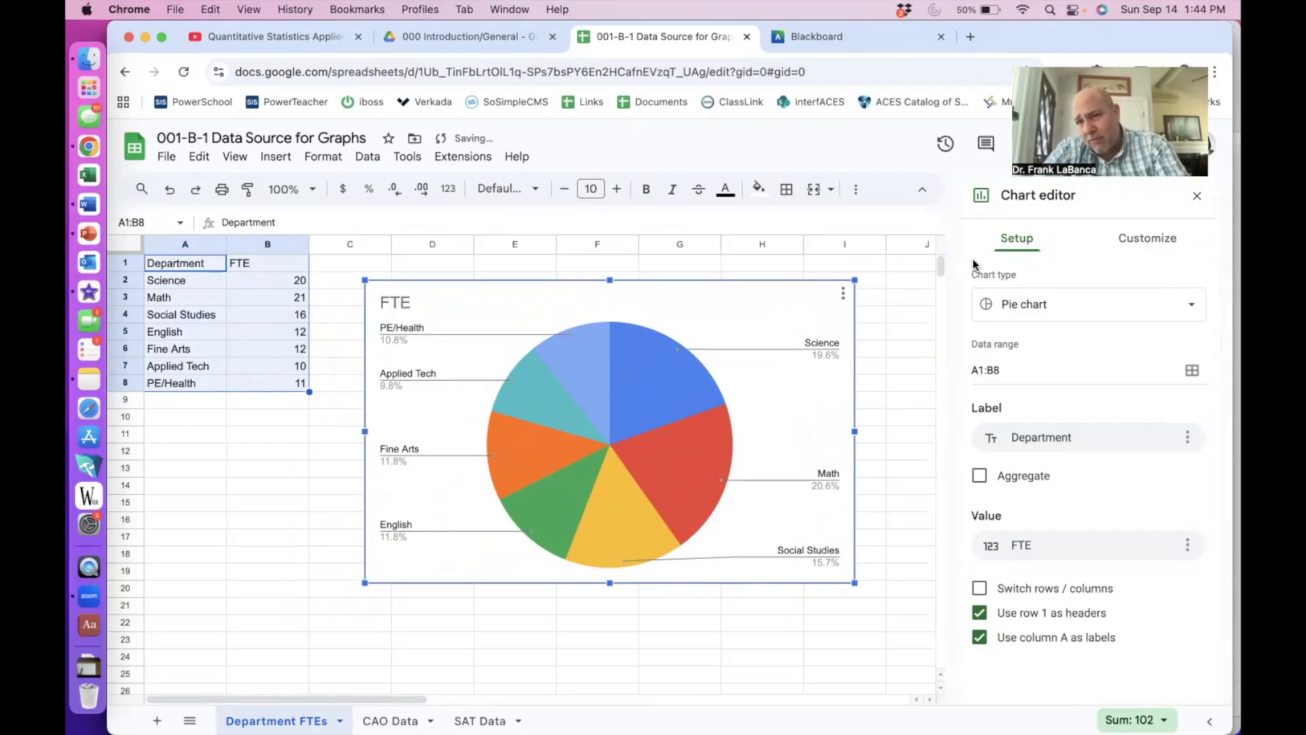
click(1032, 305)
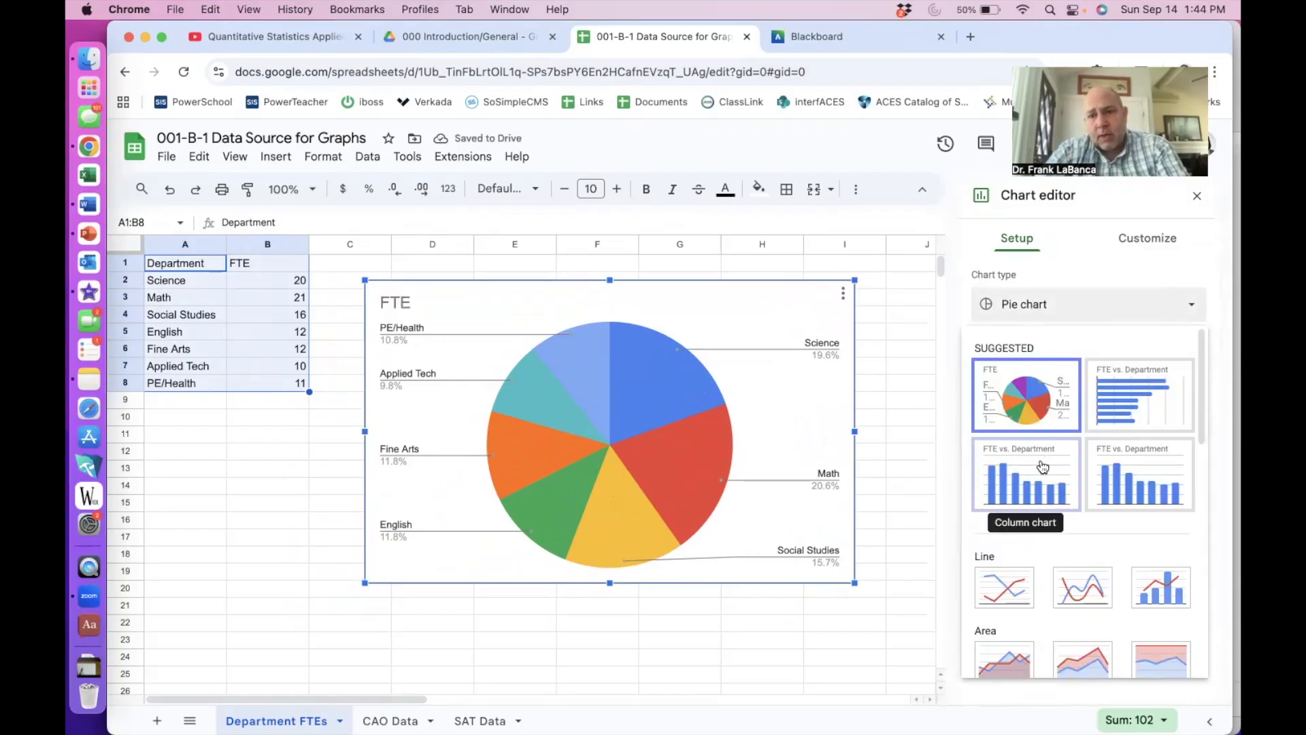
scroll(1043, 466, down, 2)
scroll(1043, 467, up, 2)
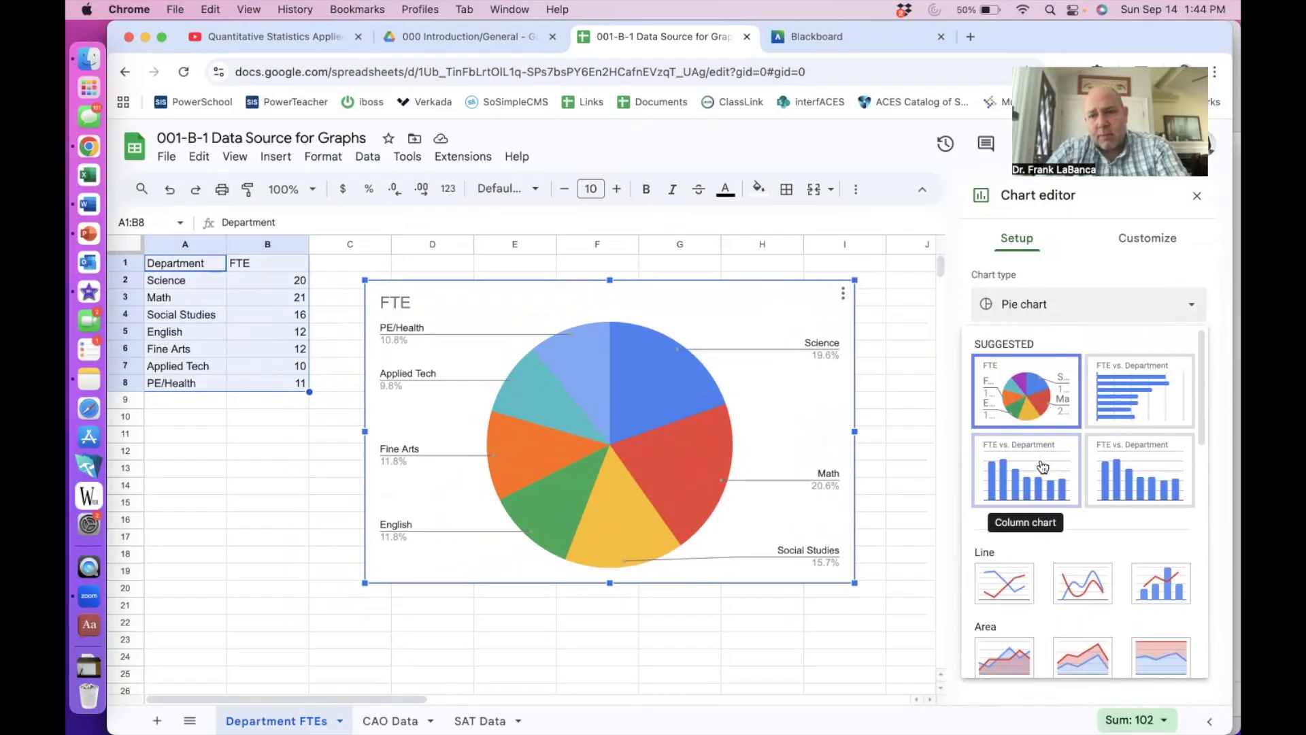
scroll(1041, 459, down, 5)
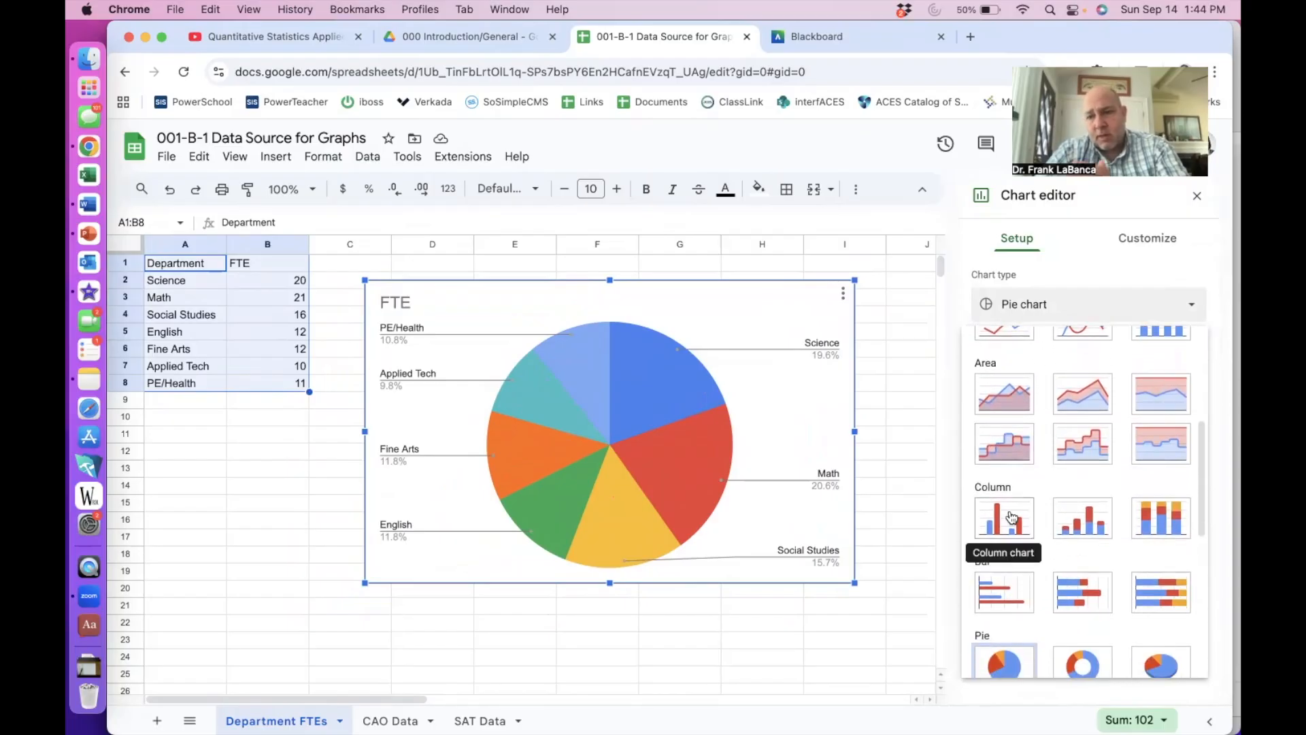
- Change the FTE chart to a column chart and delete its 'FTE' title
click(1011, 518)
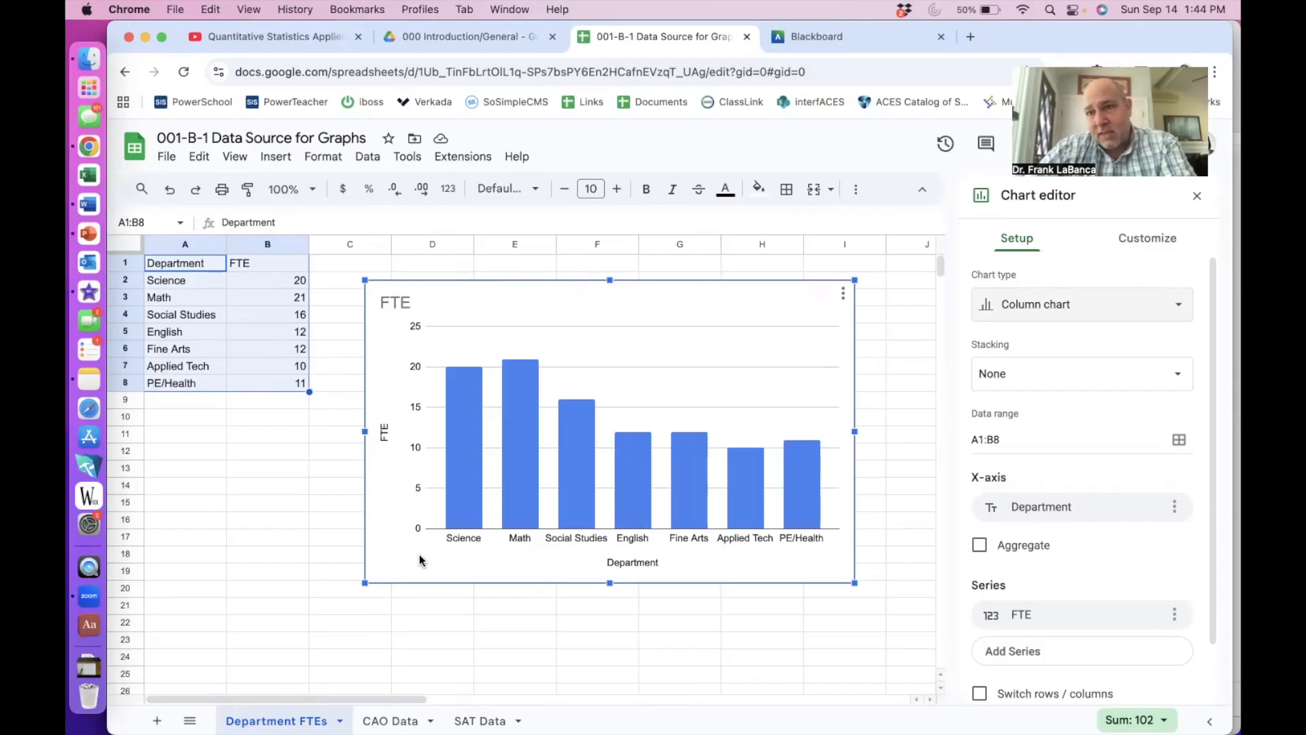
click(398, 305)
key(BackSpace)
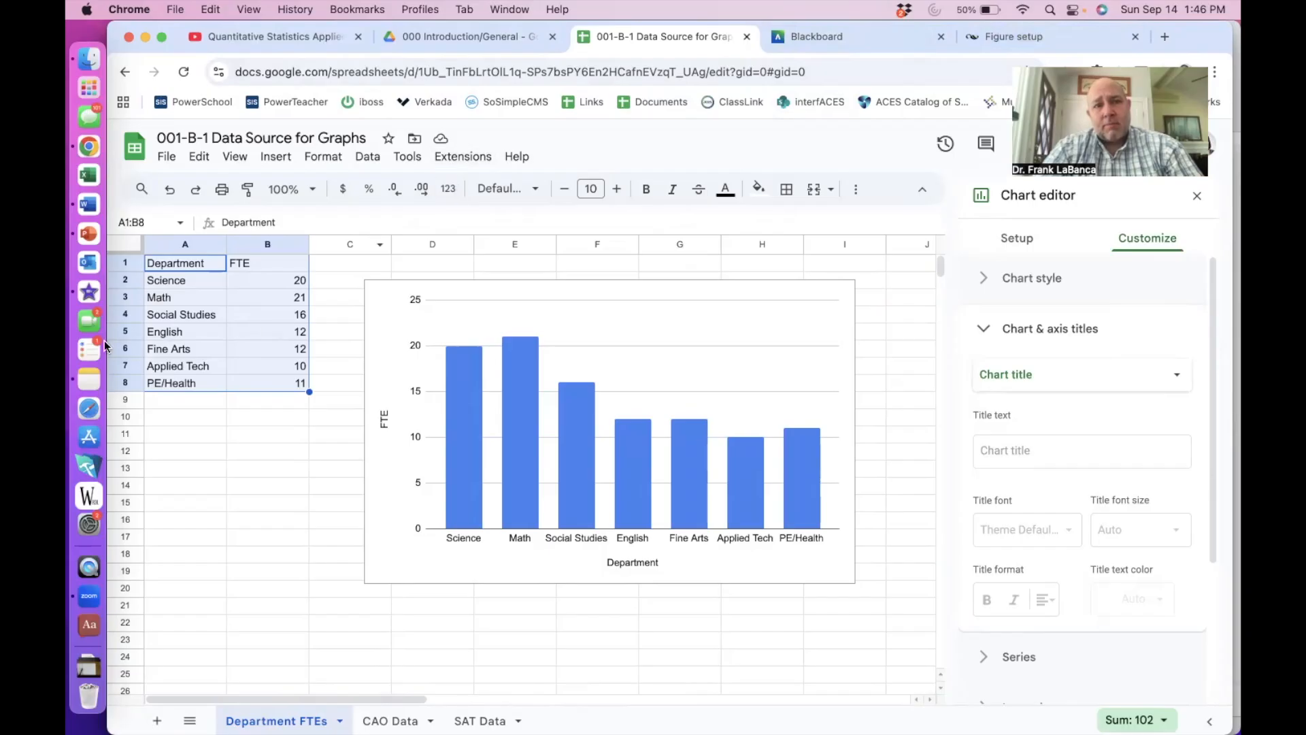
- Copy the column chart and switch to the Word document
click(382, 359)
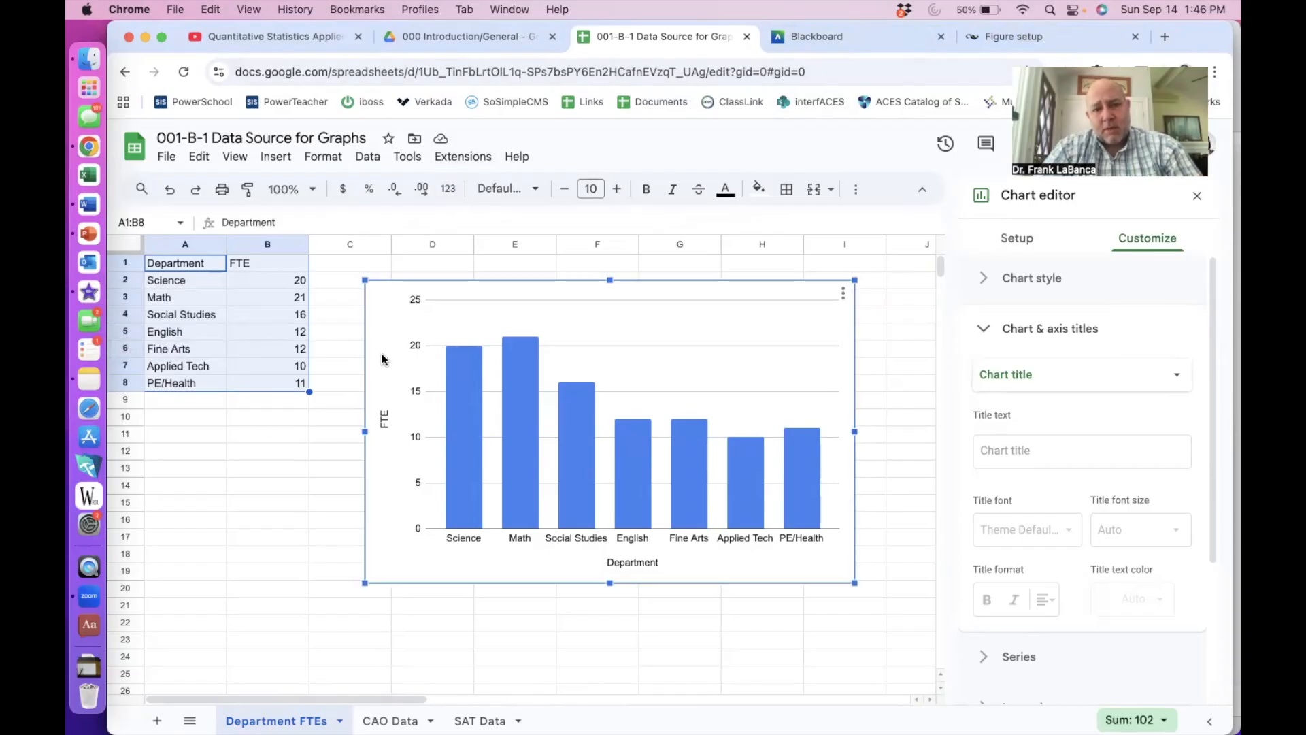
key(super+c)
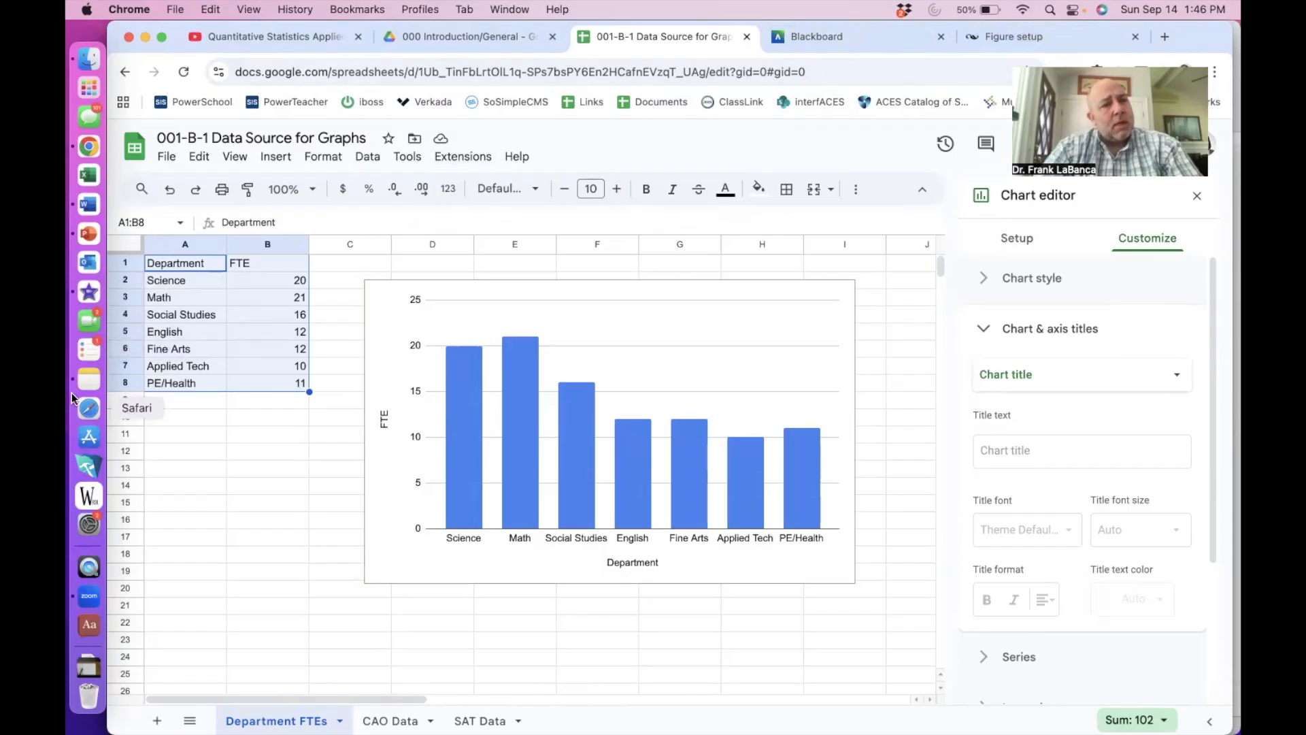
click(88, 204)
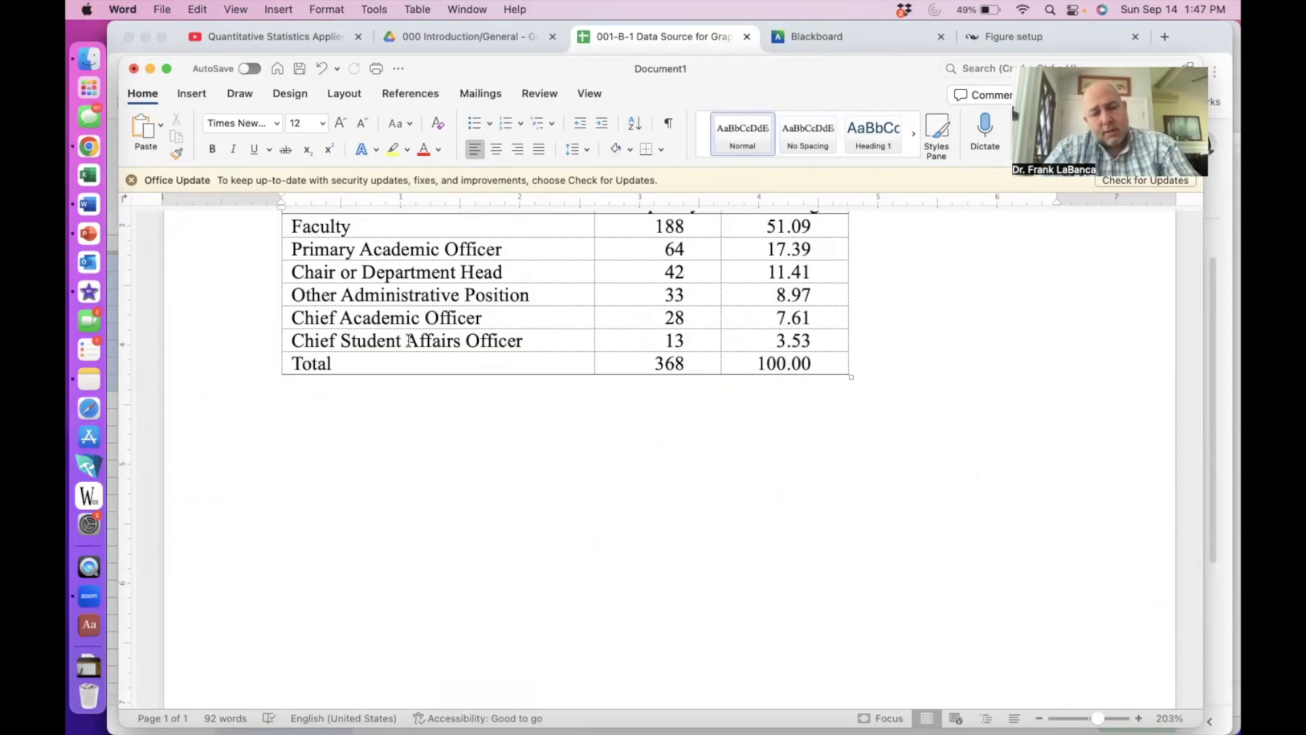
- Paste the FTE column chart below the table and shrink it to a smaller size
key(super+v)
scroll(407, 341, down, 5)
click(441, 385)
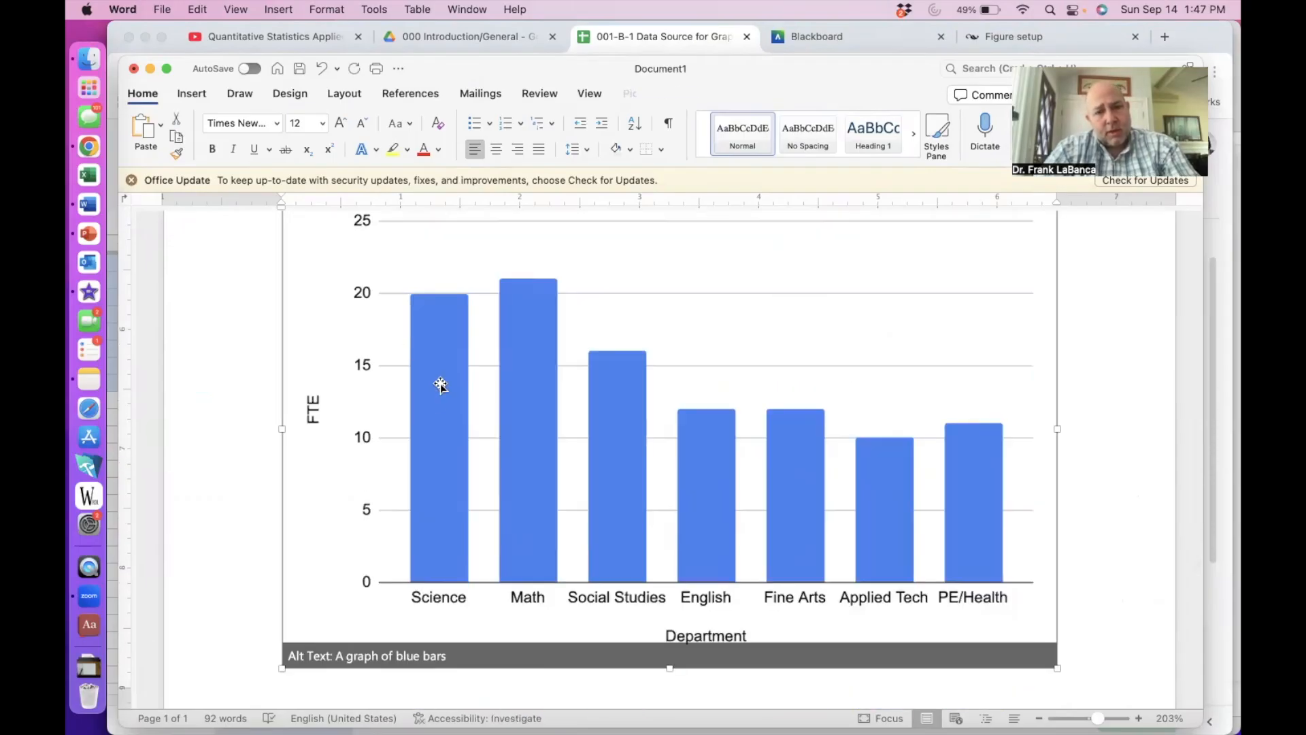
drag(282, 668, 550, 402)
scroll(537, 401, up, 5)
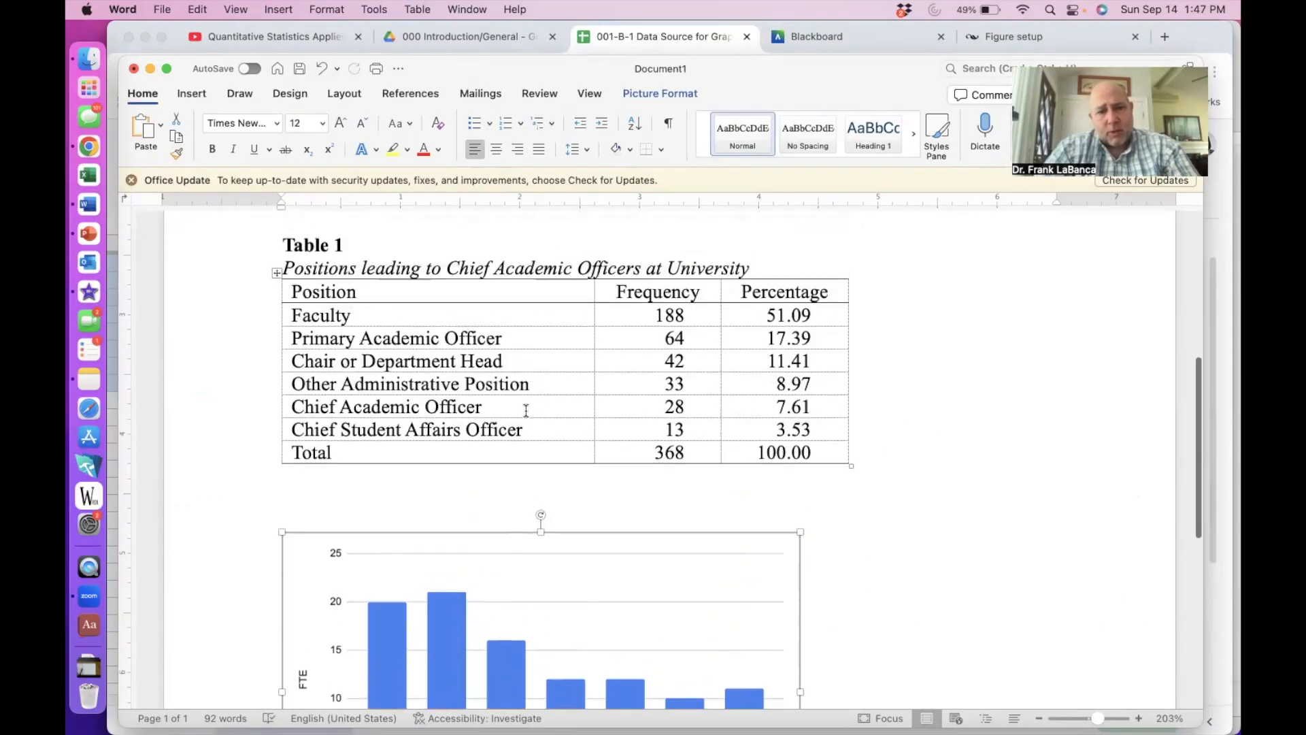
- Add a 'Figure 1' label line above the chart
click(392, 519)
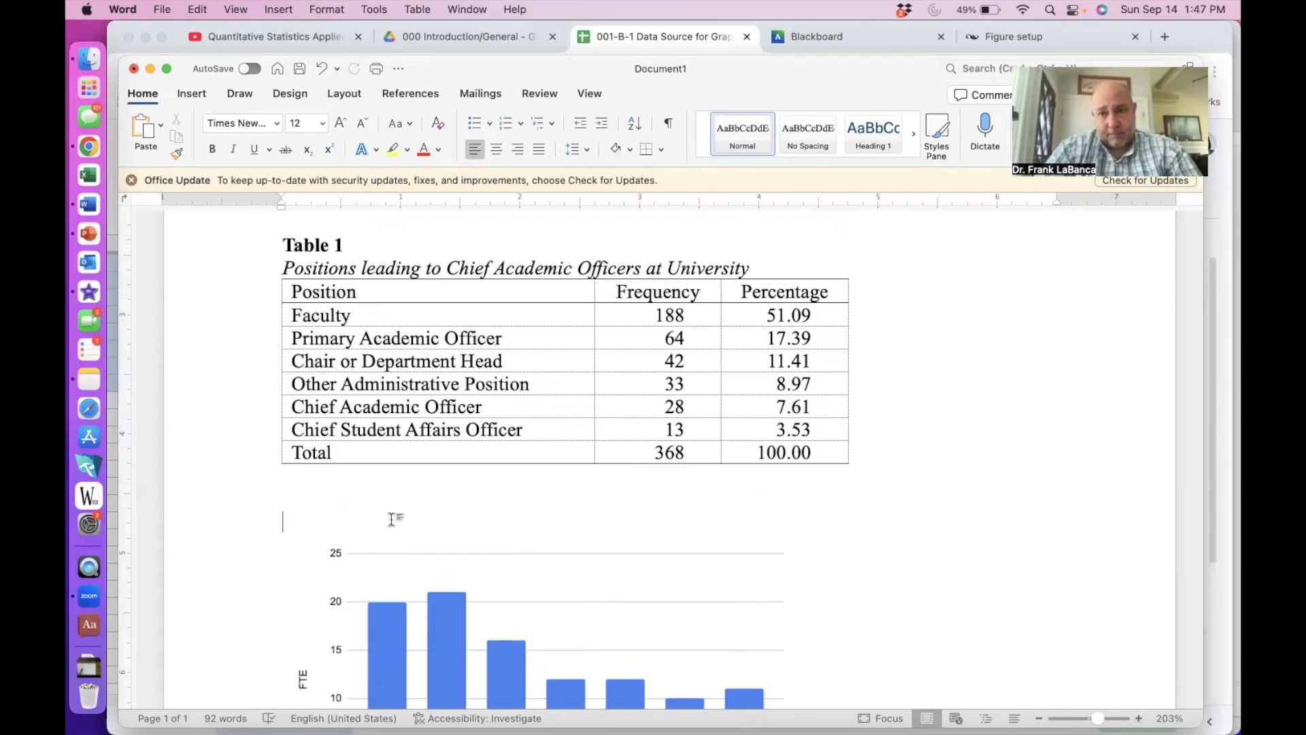
text(Figure 1)
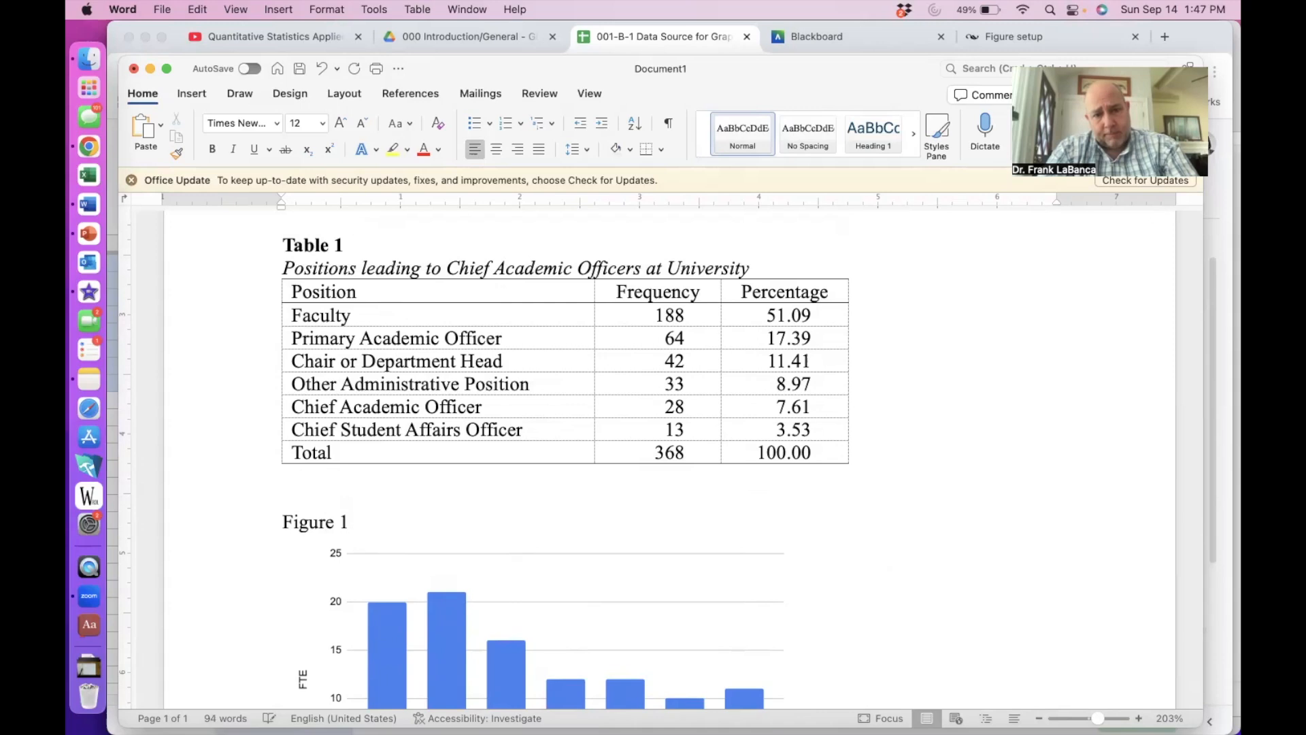
key(Return)
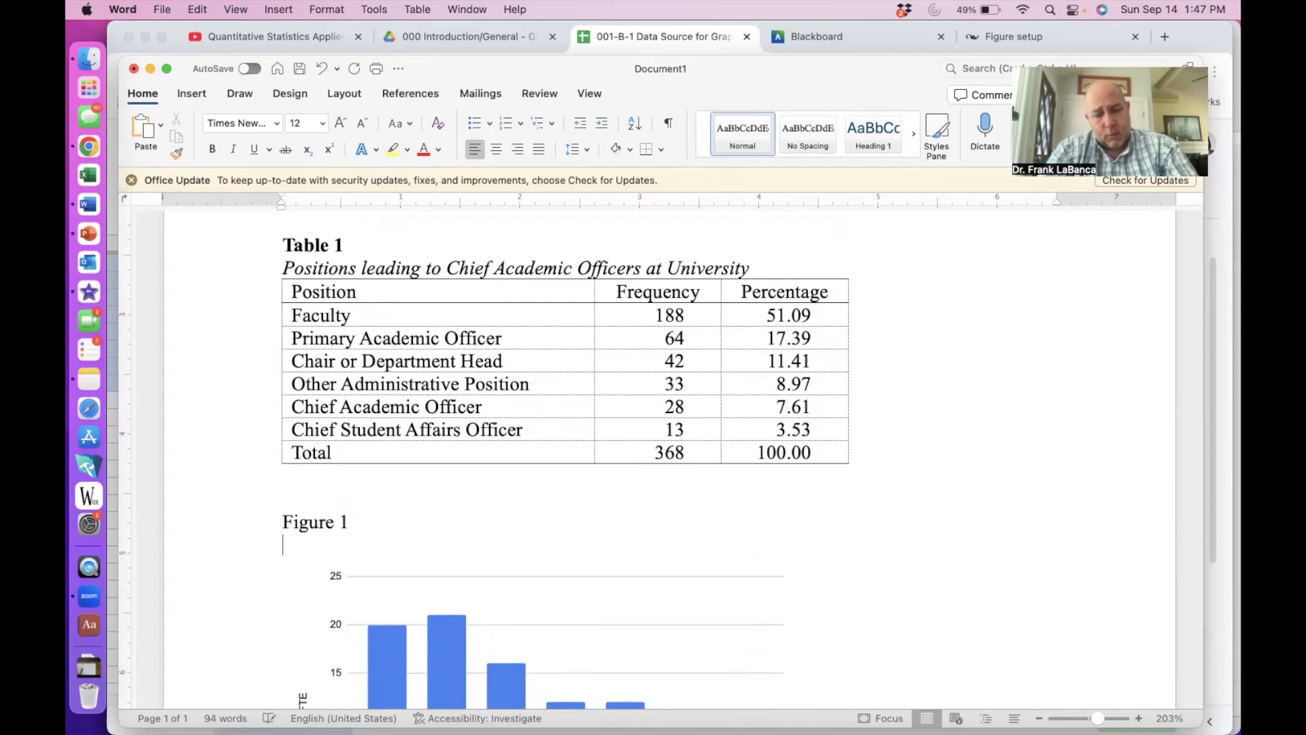
scroll(669, 459, down, 1)
scroll(652, 449, down, 3)
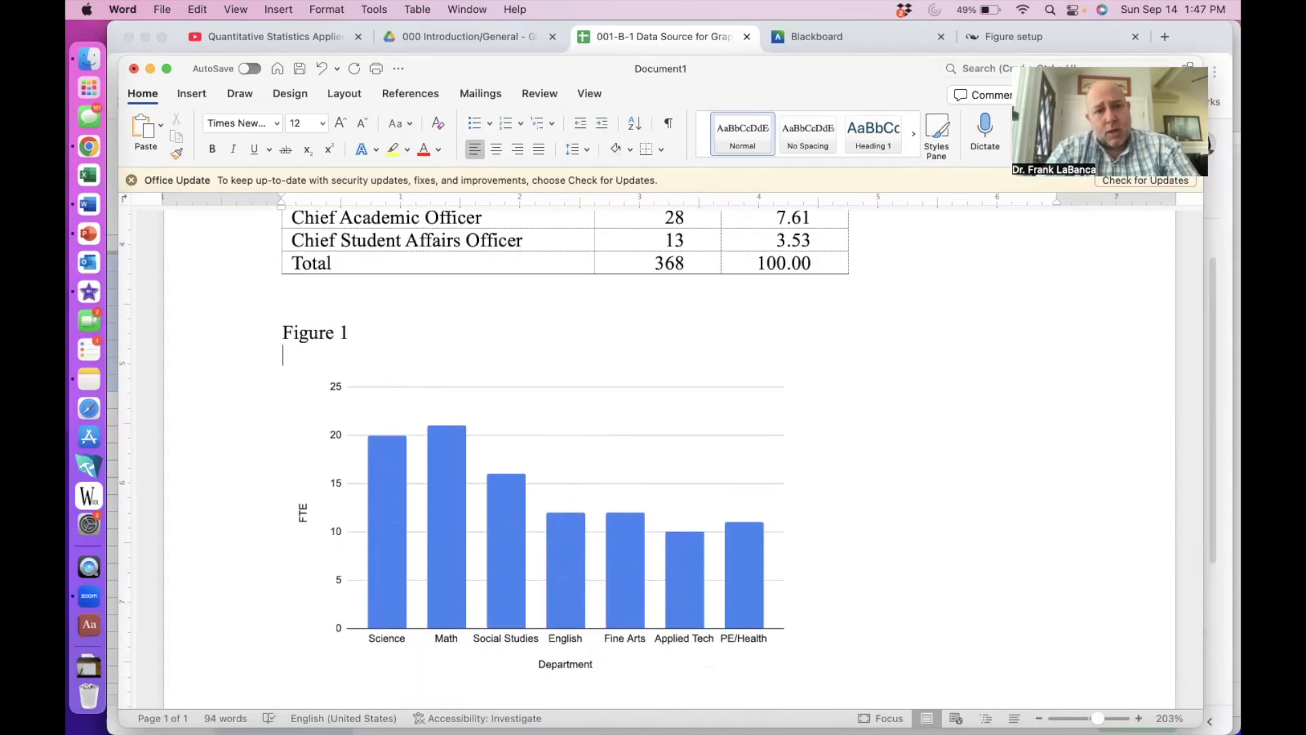
- Type the caption 'Faculty department assignments by full-time equivalent', correcting the spelling
text(Facul)
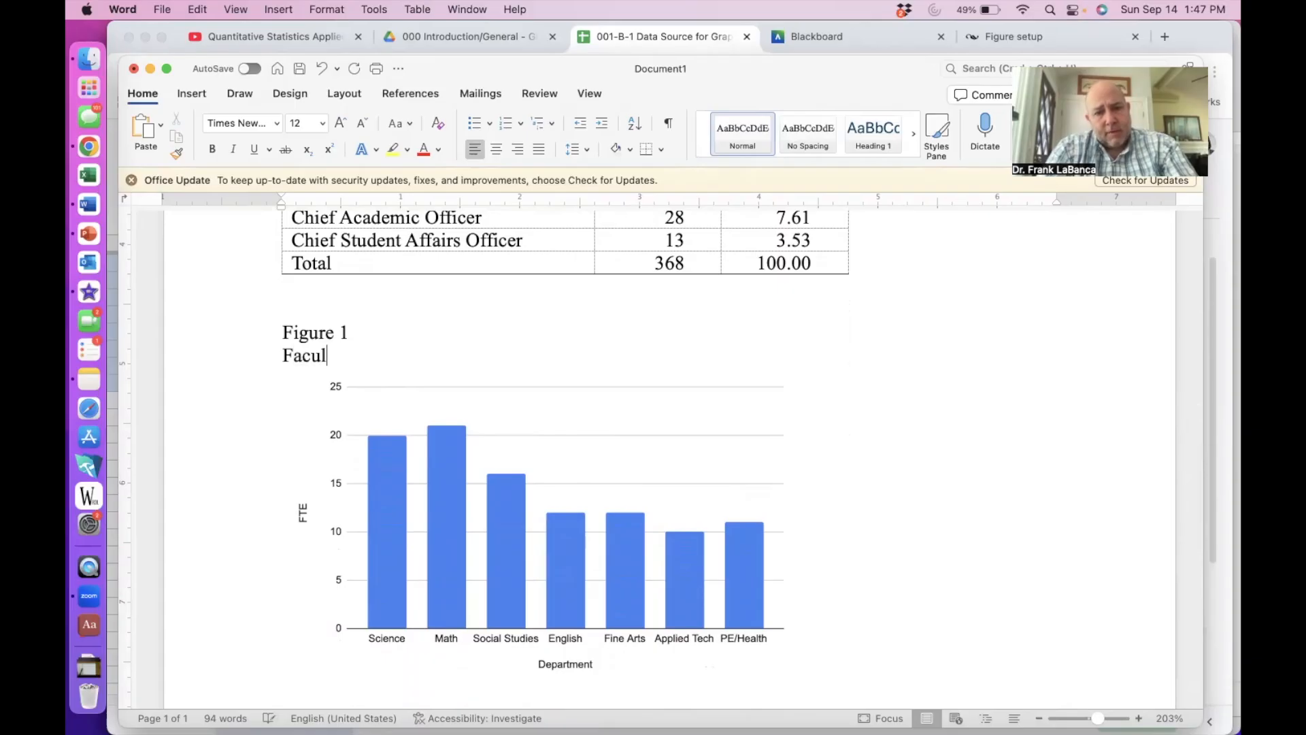
text(ty assignmet)
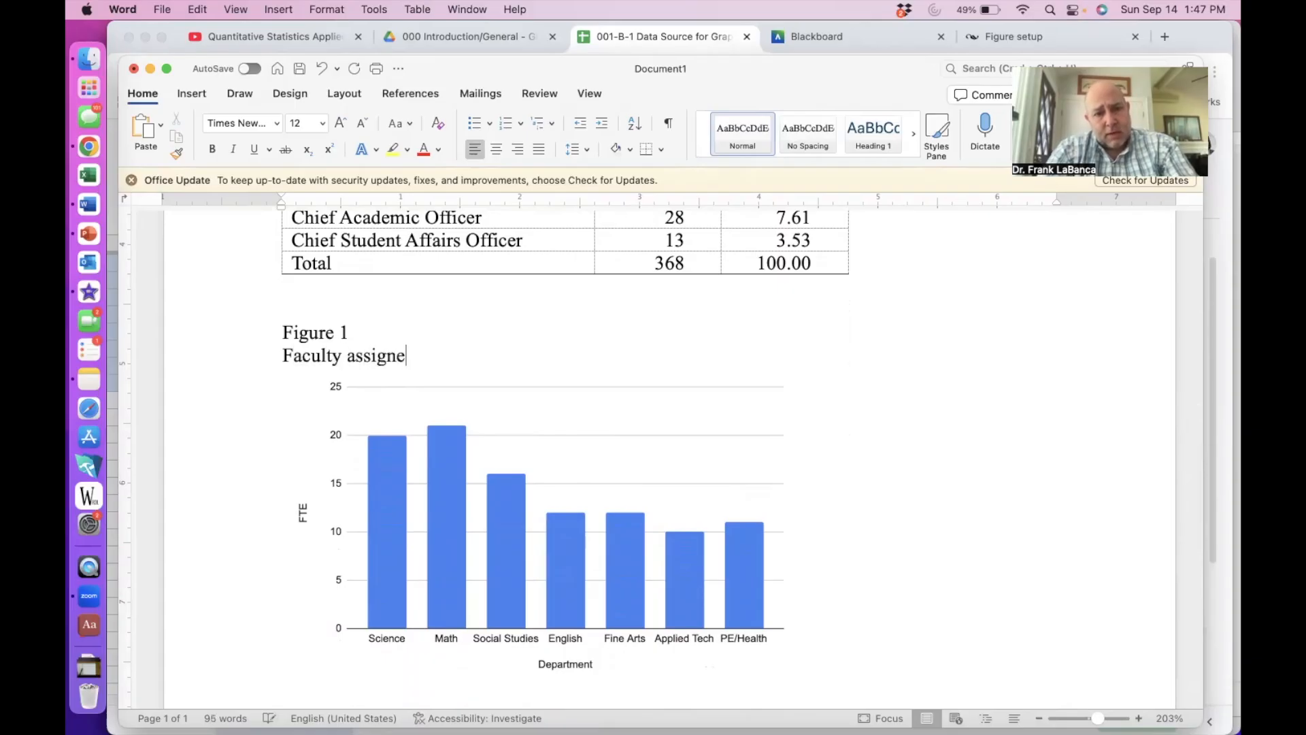
text(s in)
key(BackSpace)
key(BackSpace)
key(BackSpace)
key(BackSpace)
key(BackSpace)
key(BackSpace)
key(BackSpace)
key(BackSpace)
key(BackSpace)
key(BackSpace)
key(BackSpace)
key(BackSpace)
key(BackSpace)
text(department assign)
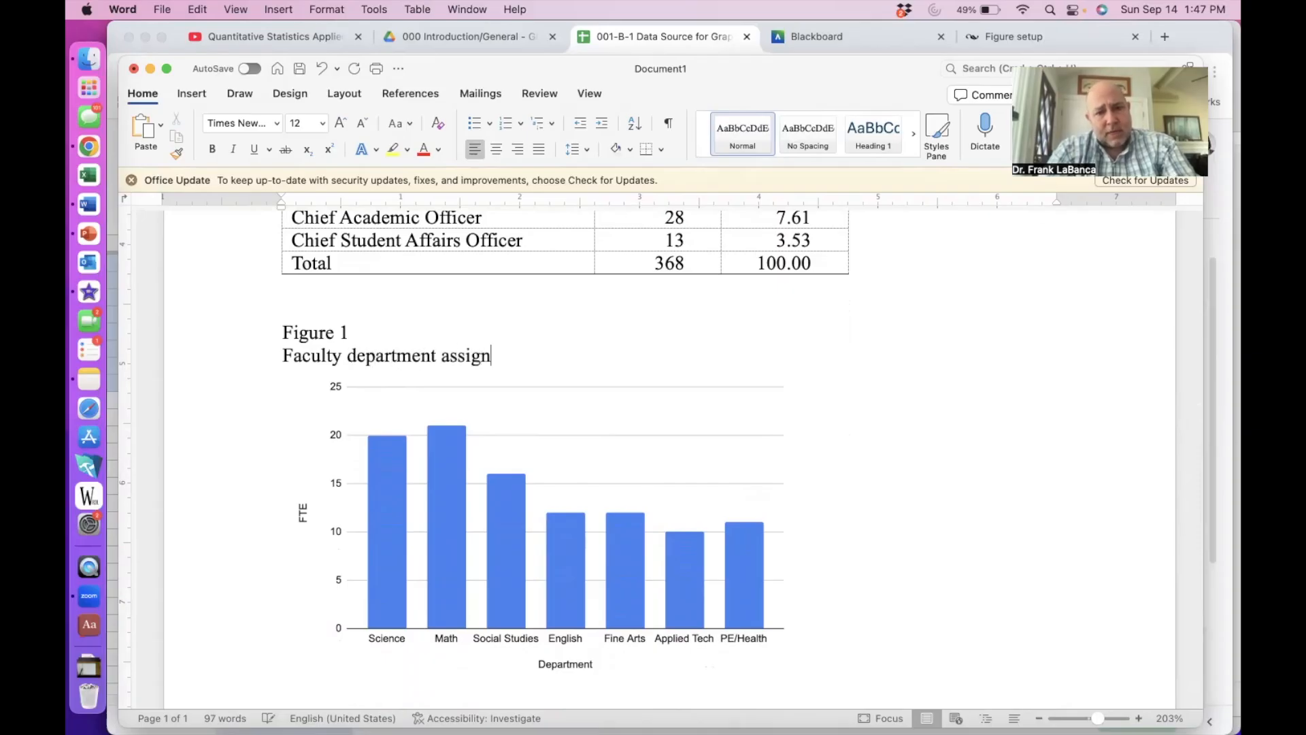
text(ments by ful)
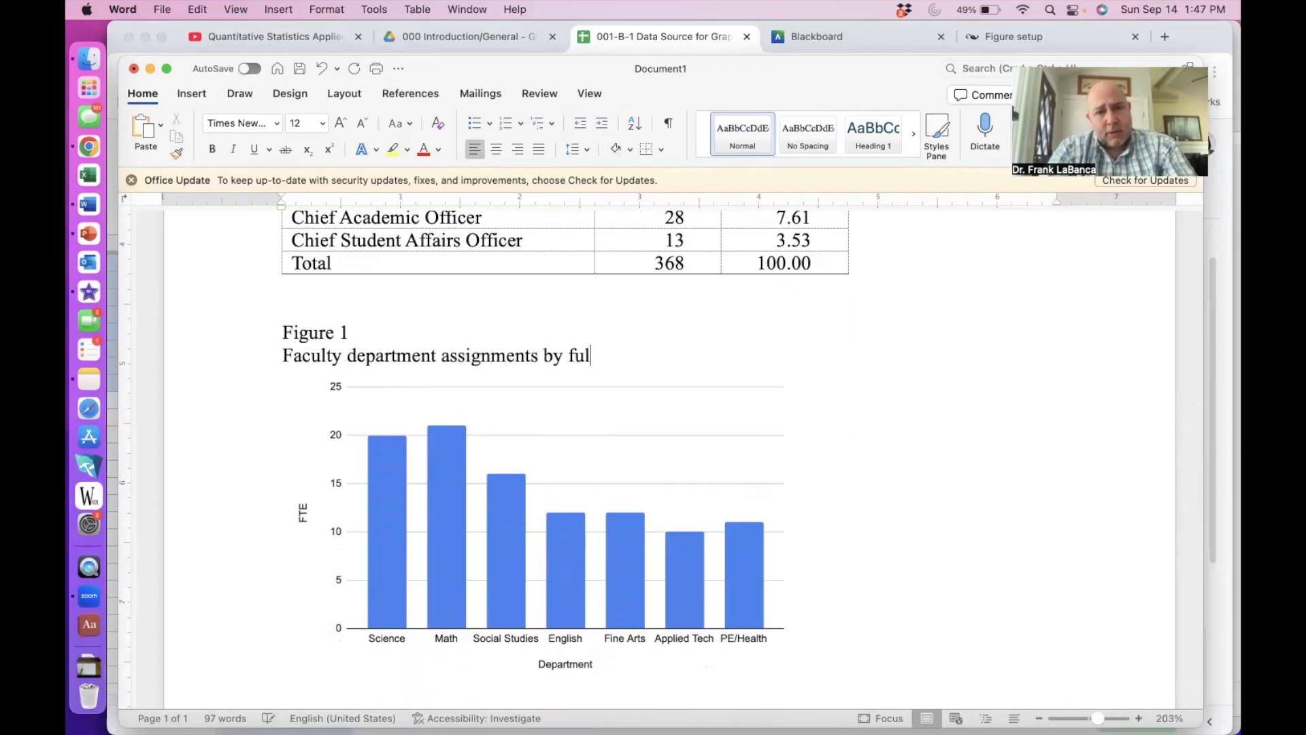
text(l-time equivi)
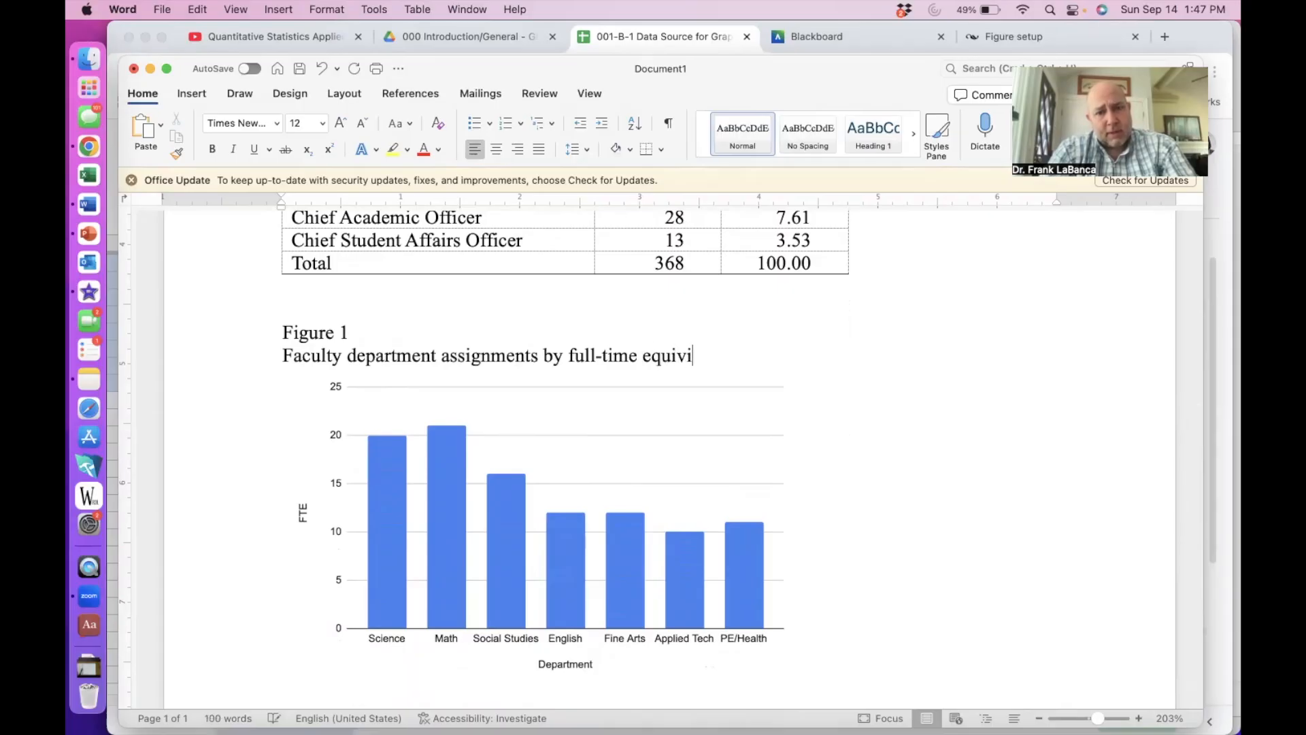
key(BackSpace)
text(elant)
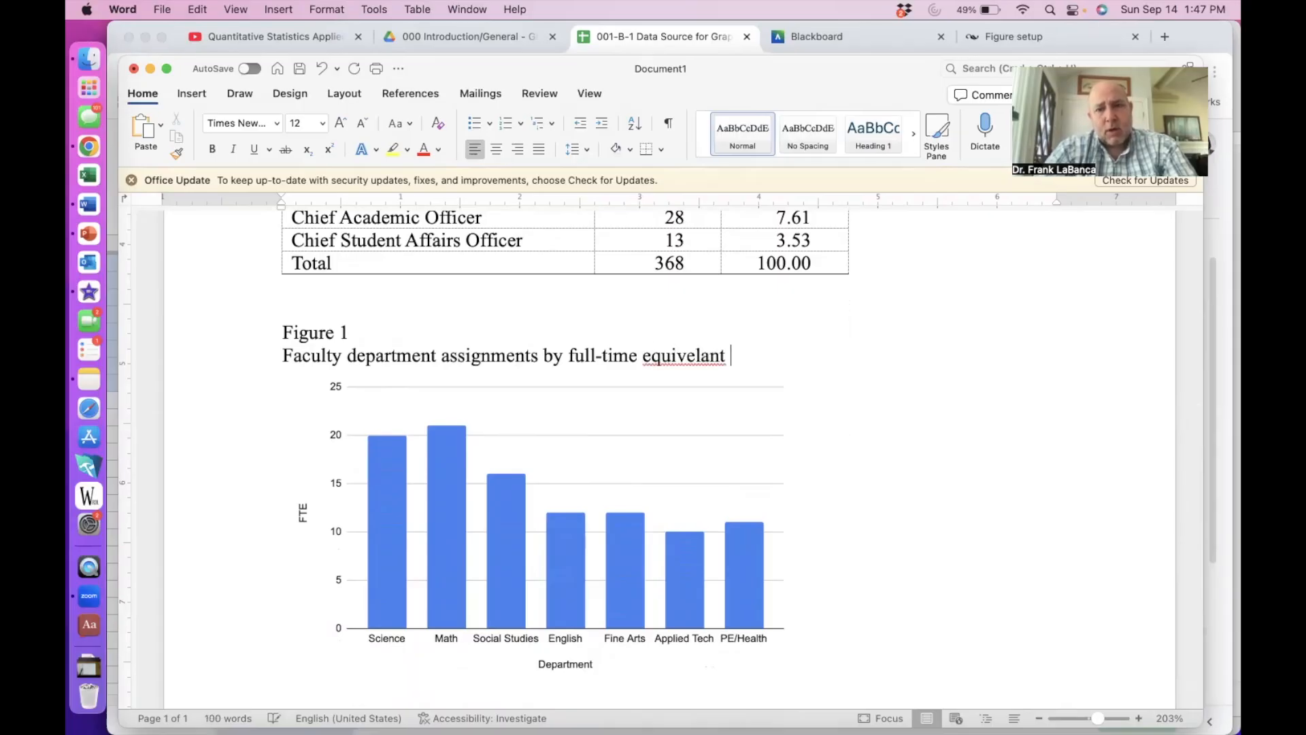
click(658, 359)
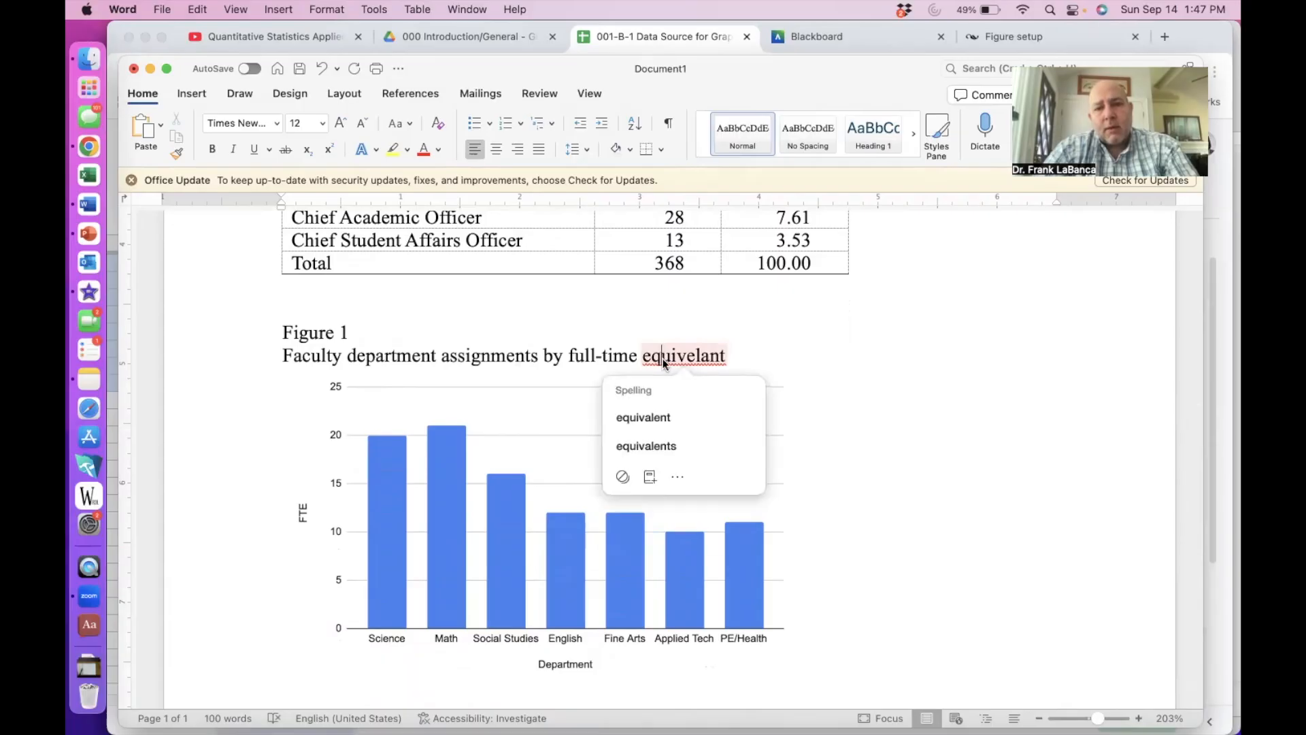
click(652, 415)
- Finish the word 'equivalents' and make the 'Figure 1' label bold
text(s)
drag(357, 326, 290, 331)
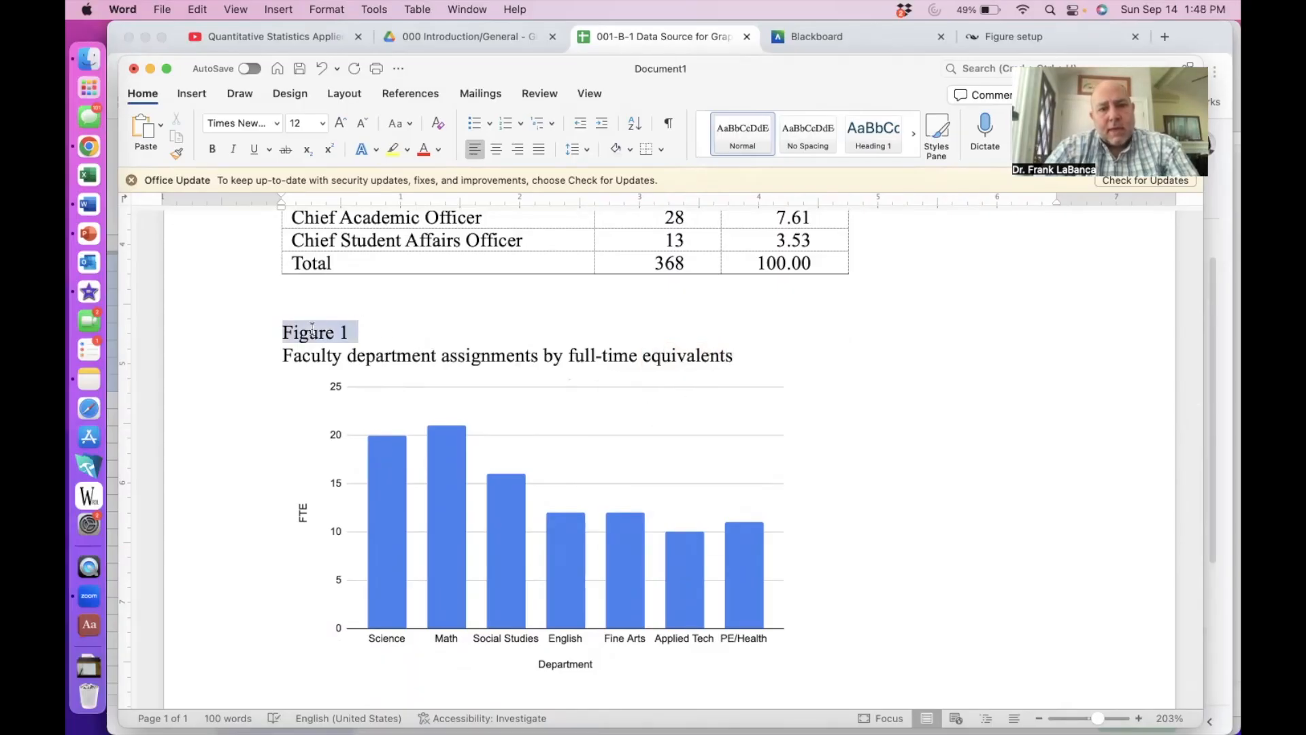
key(super+b)
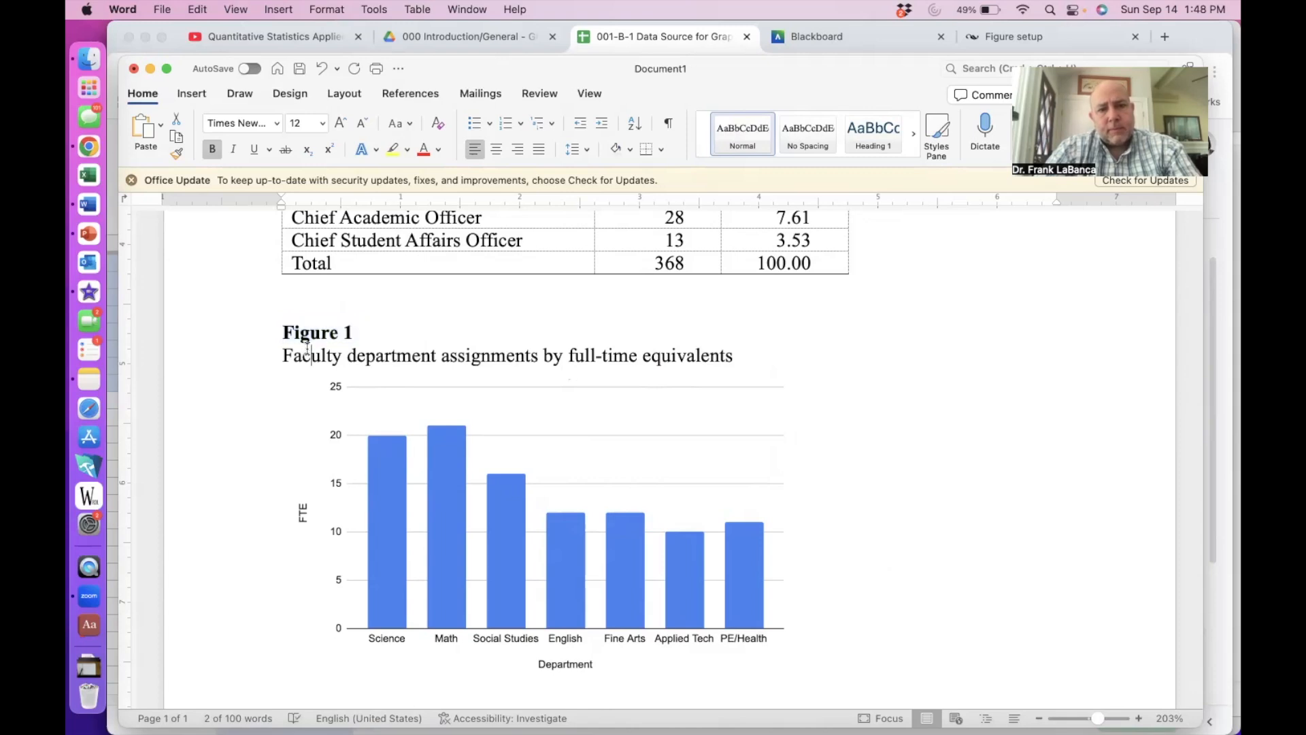
- Italicize the caption line beneath Figure 1
triple_click(306, 351)
key(super+i)
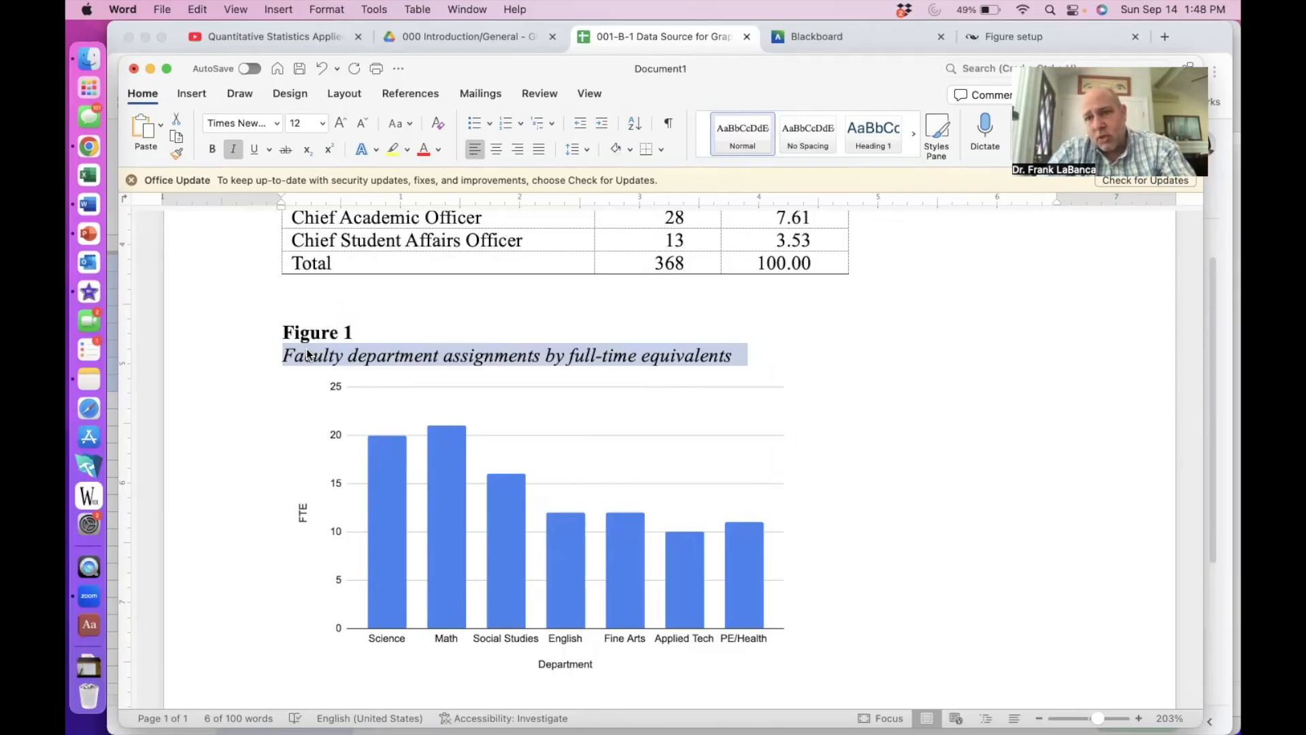
scroll(315, 388, up, 3)
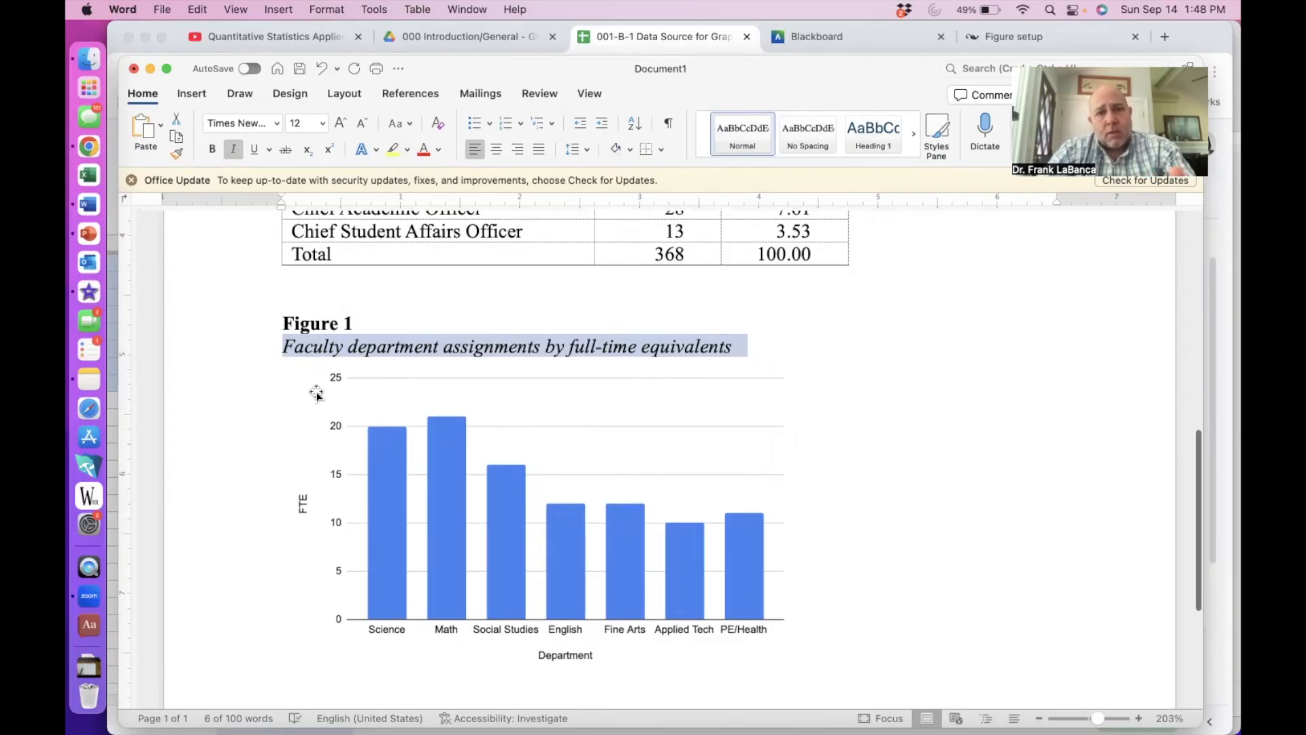
scroll(317, 390, up, 4)
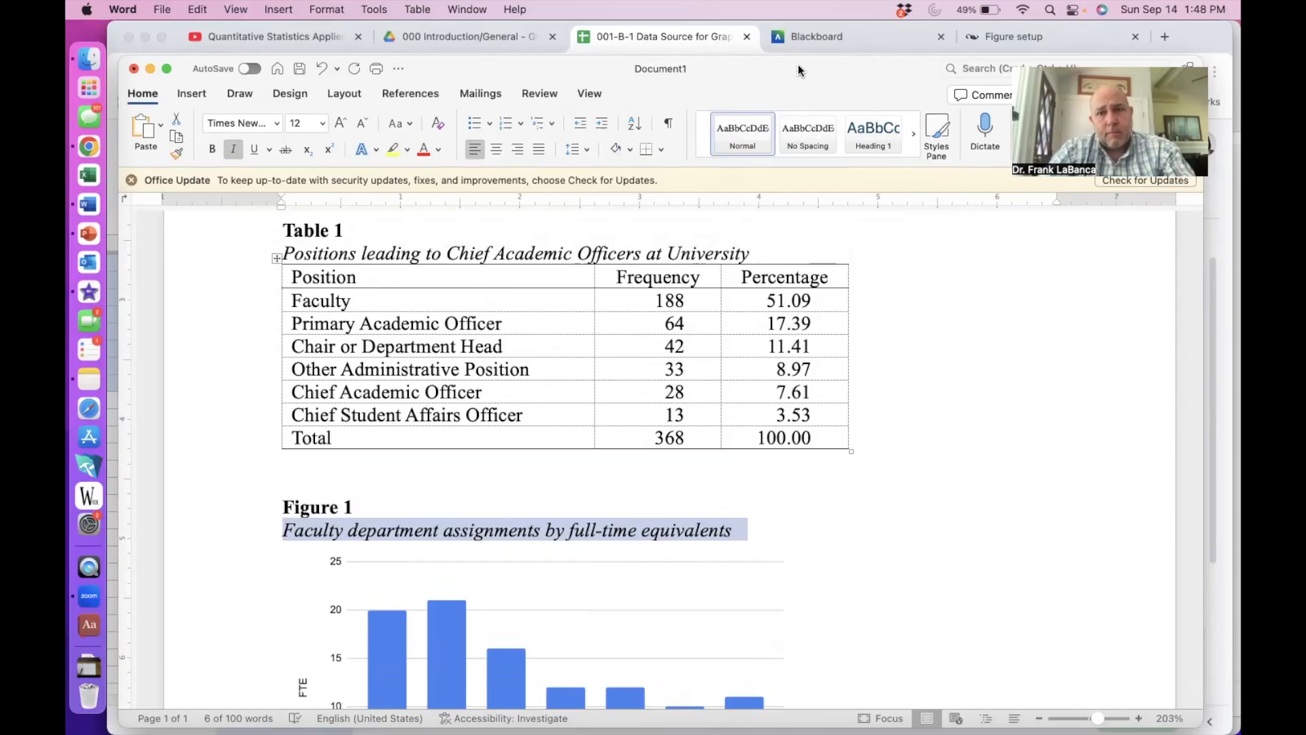
- Rename the CAO Data sheet to 'Chief Data' and put an x in F2 for Rename Tab
click(690, 42)
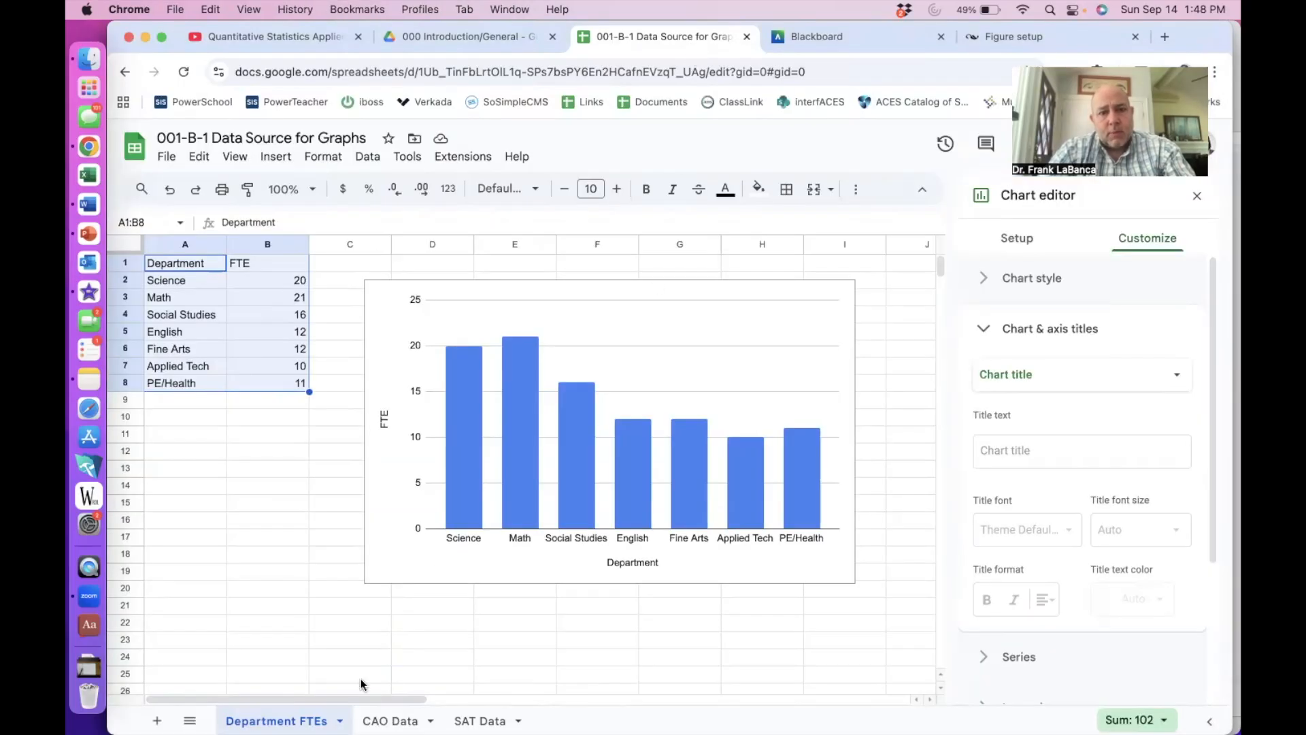
click(391, 720)
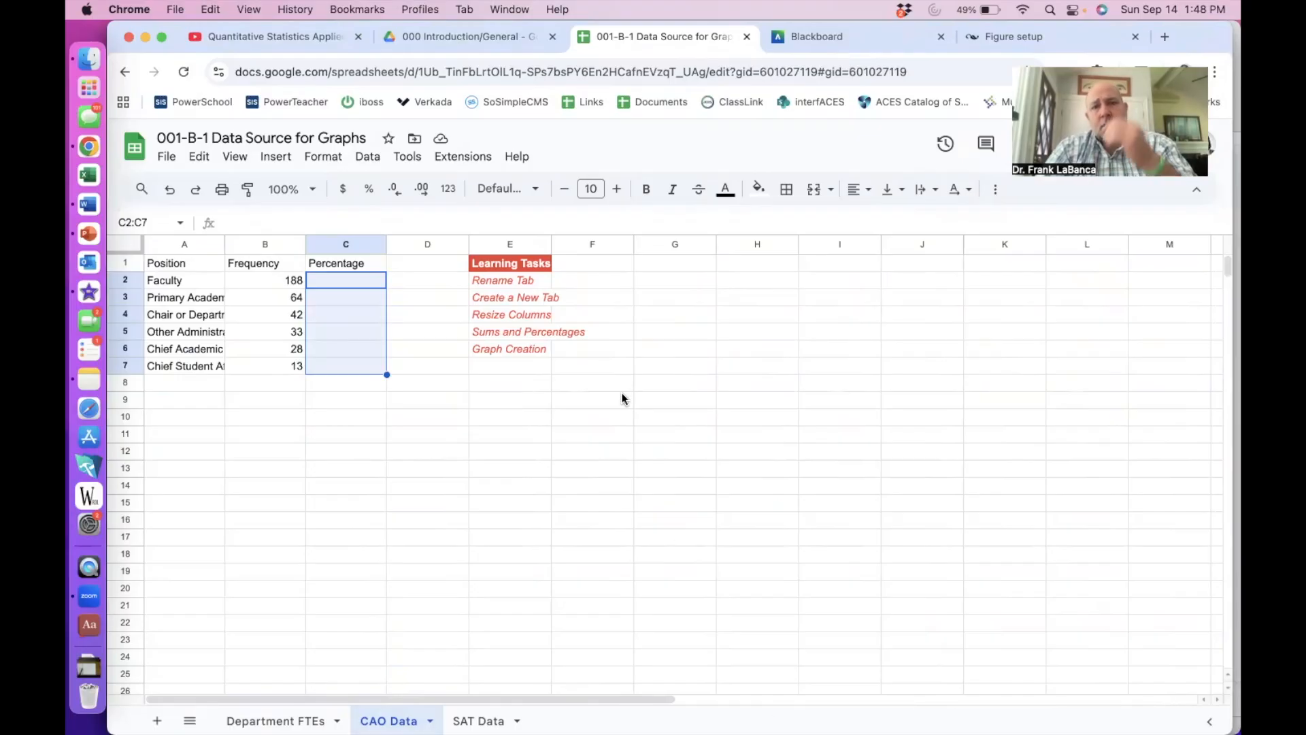
click(512, 282)
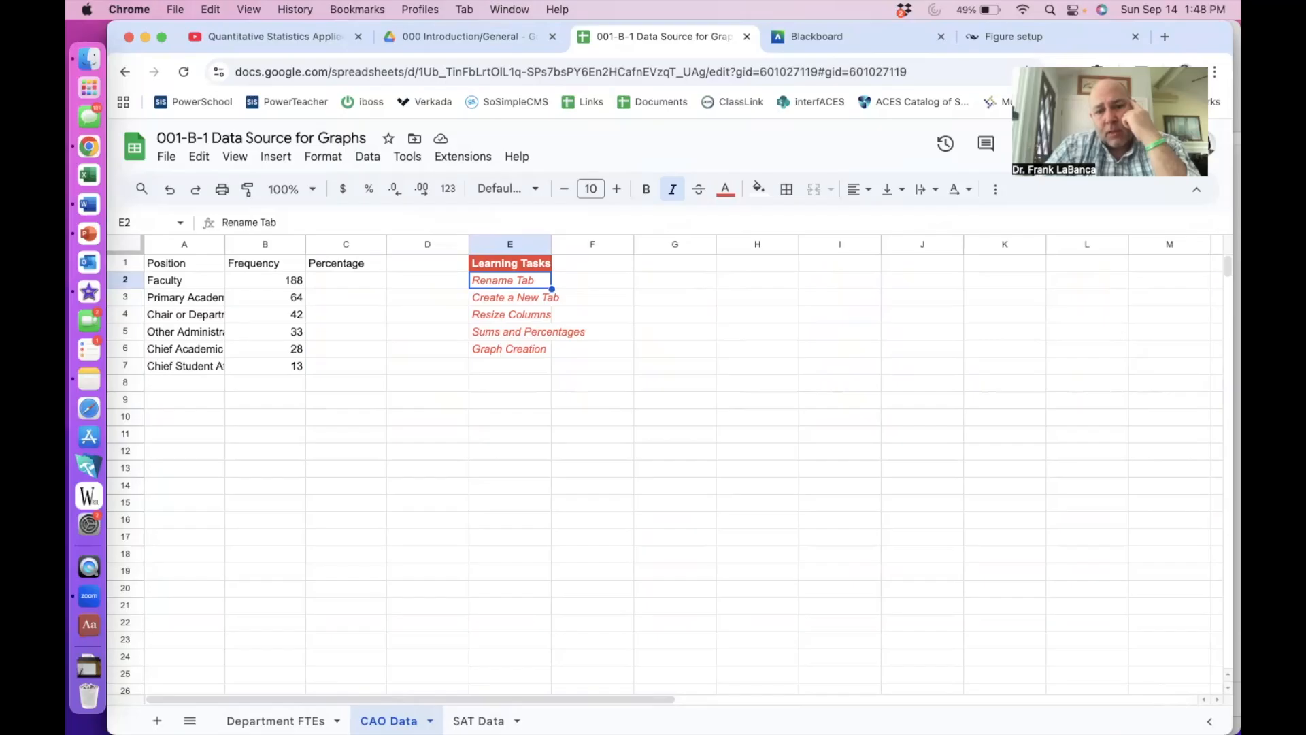
click(430, 721)
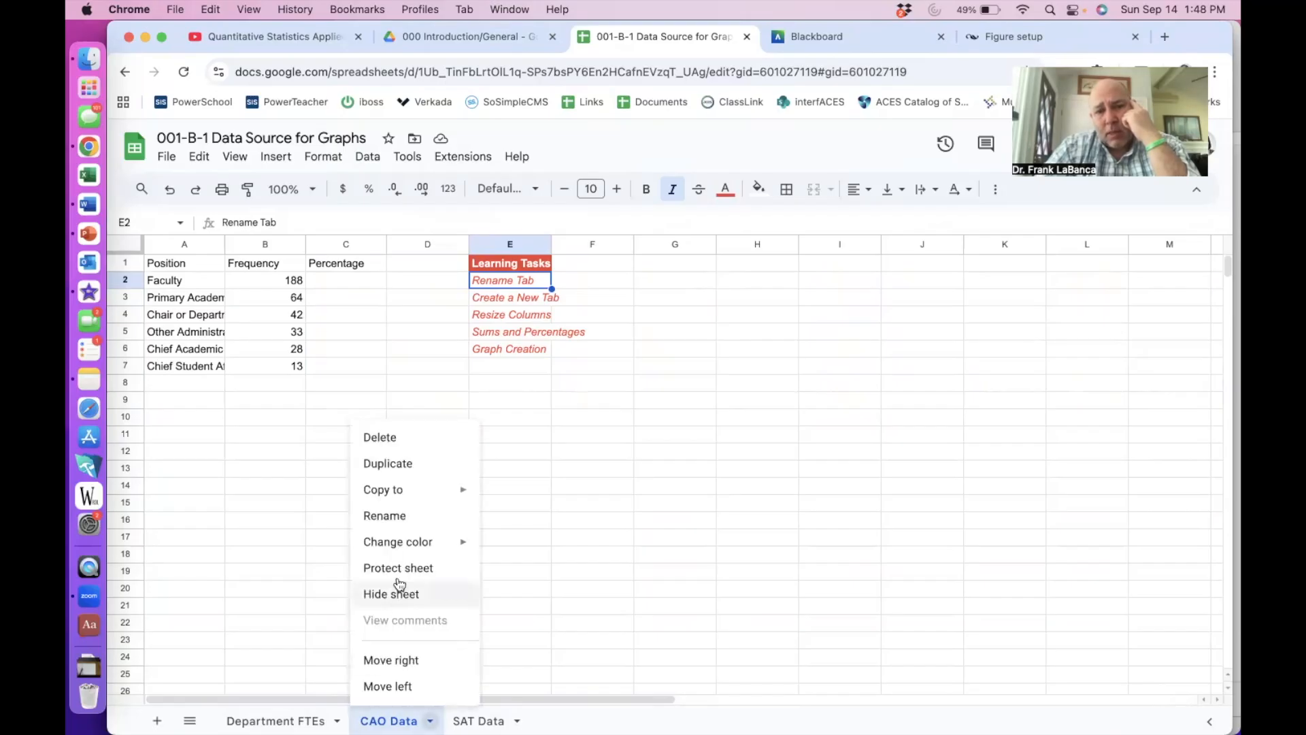
click(385, 515)
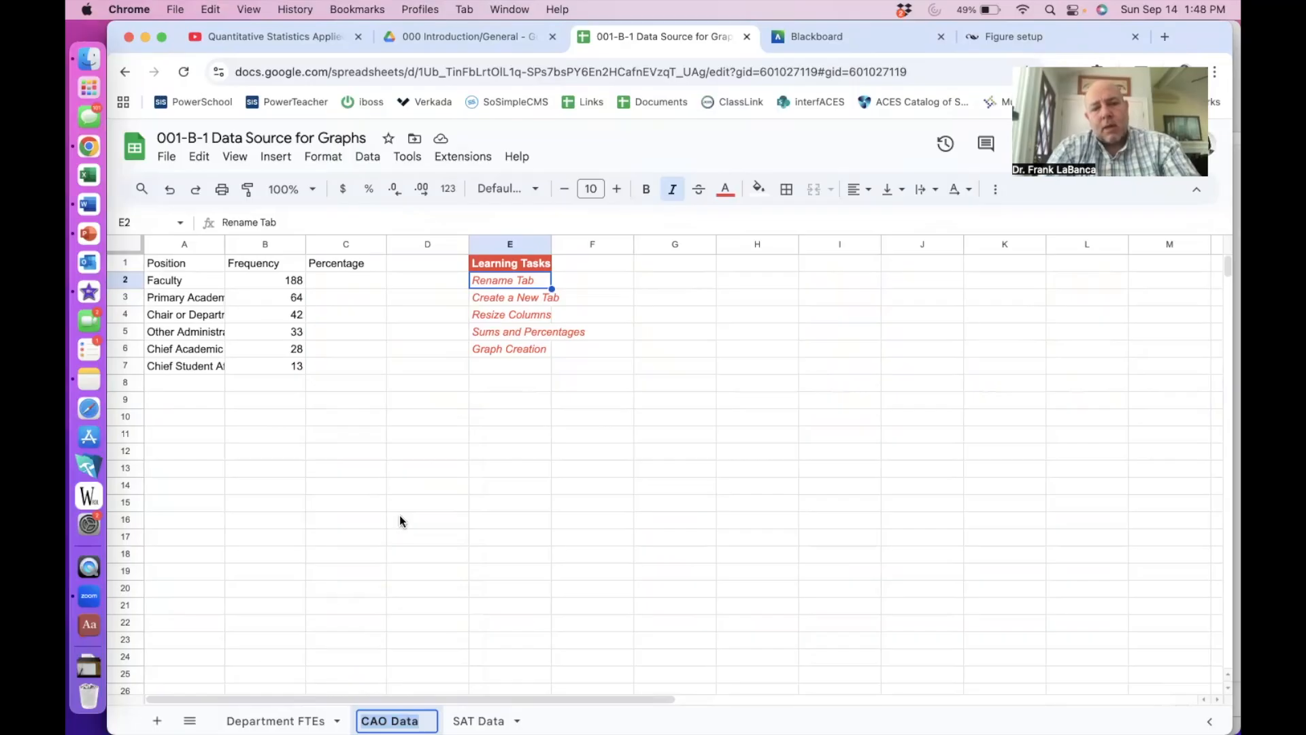
text(Chief Data)
key(Return)
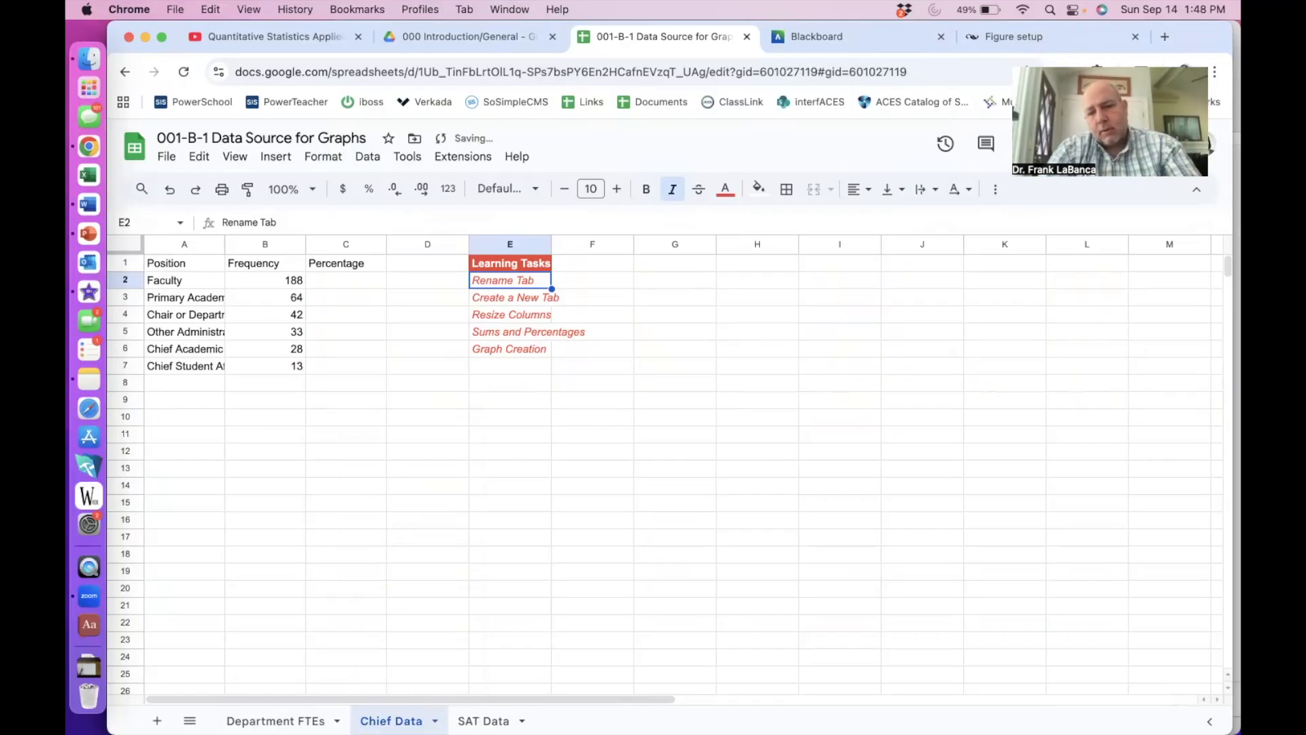
click(570, 278)
text(x)
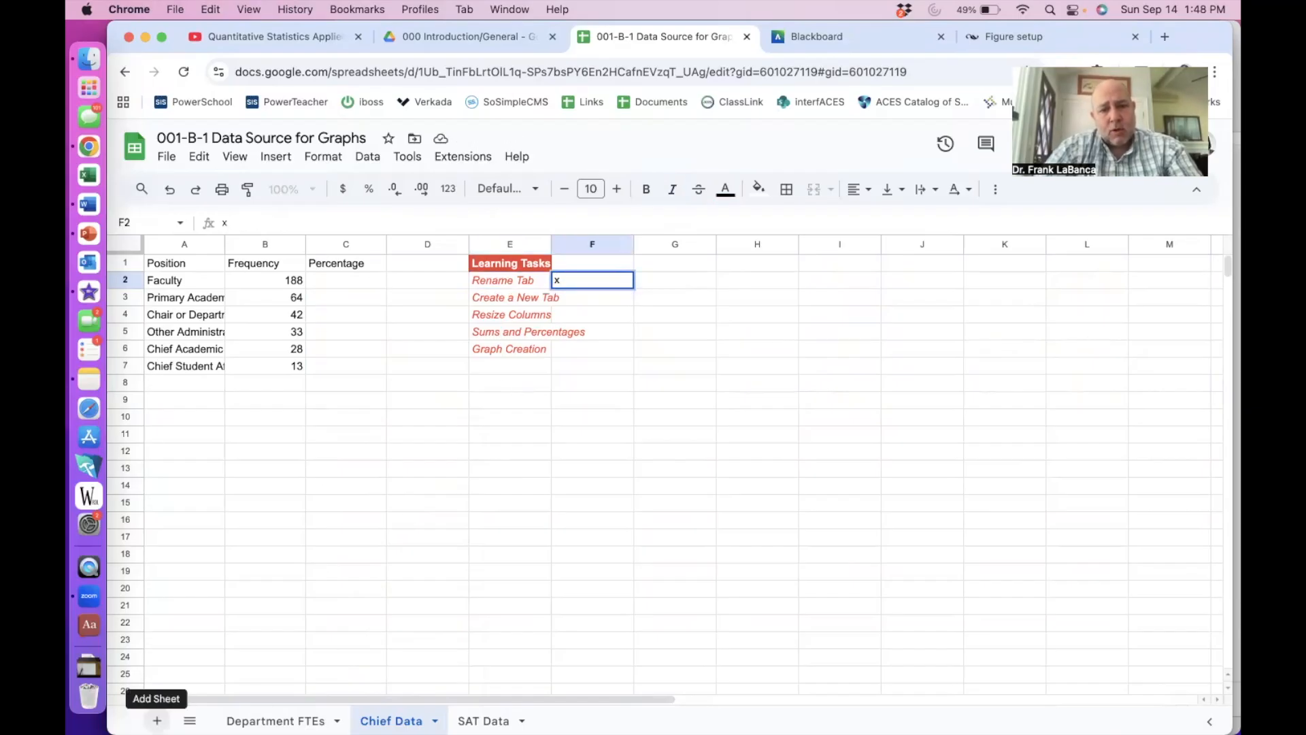
- Add a blank sheet, then duplicate Chief Data as 'Copy of Chief Data'
click(156, 720)
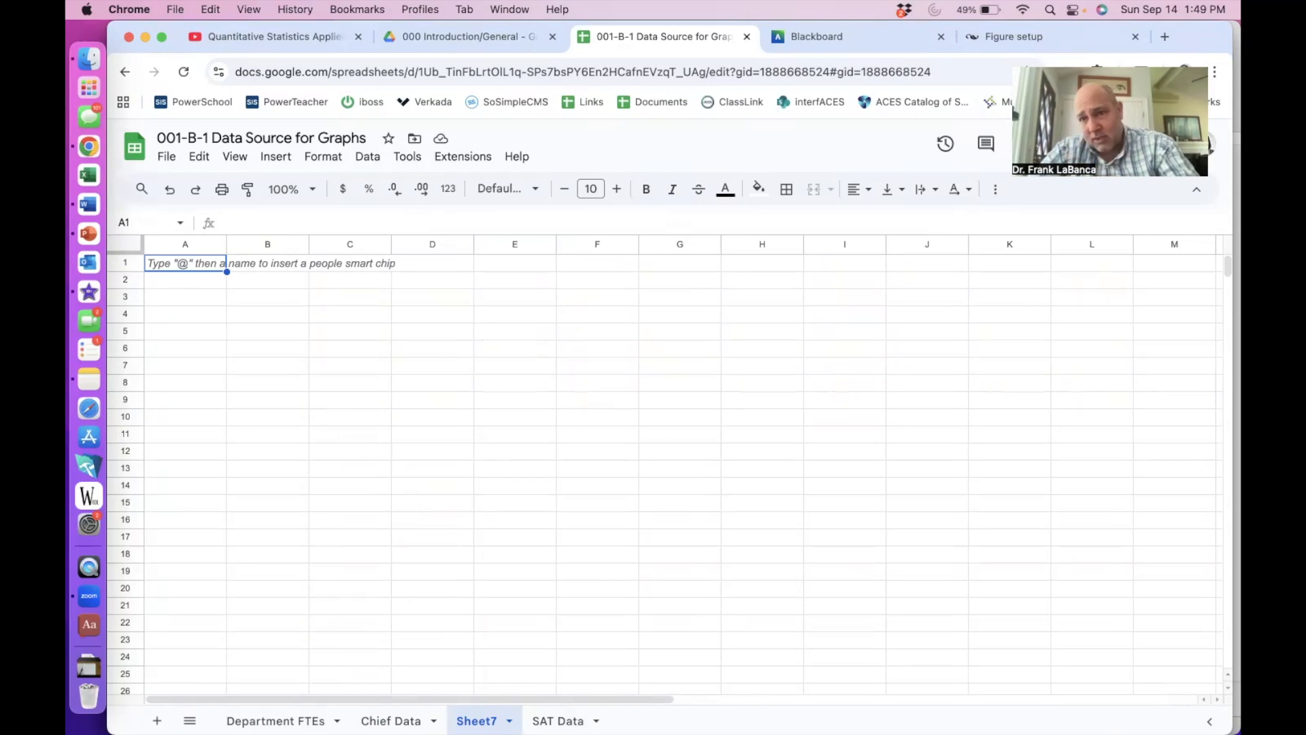
click(391, 720)
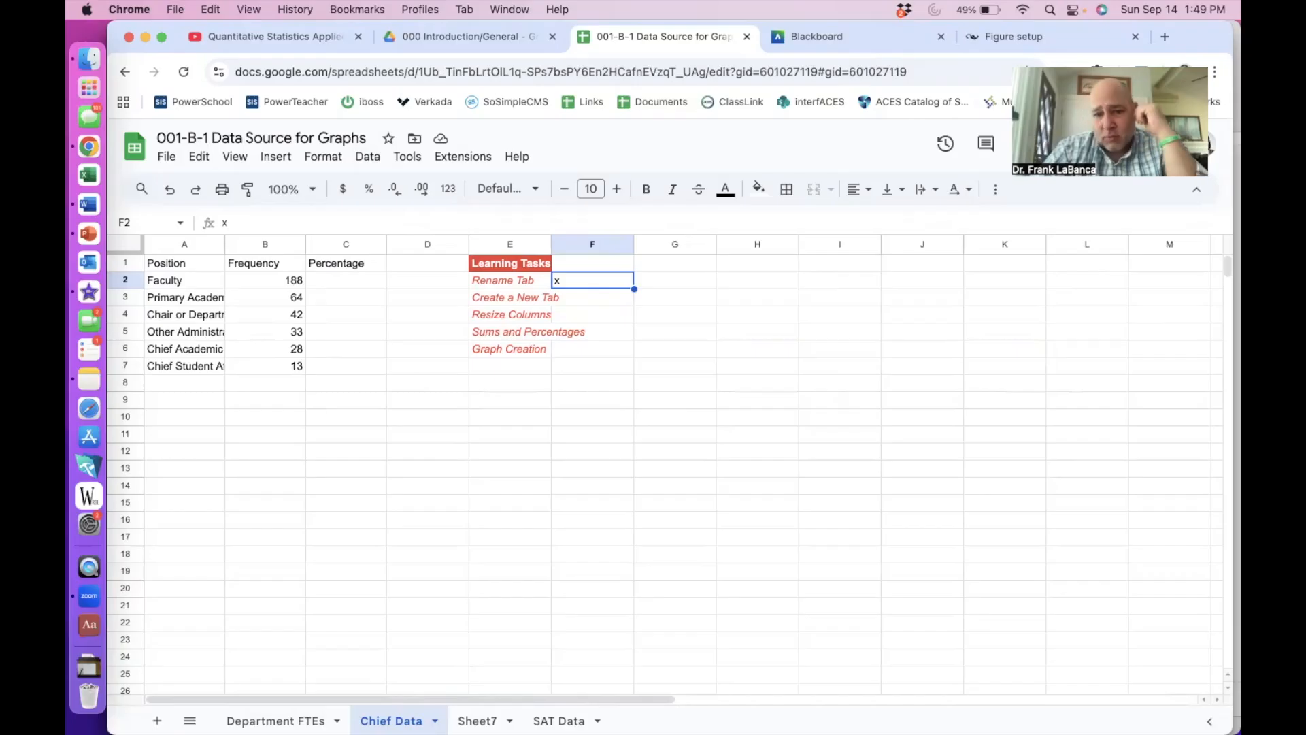
click(434, 720)
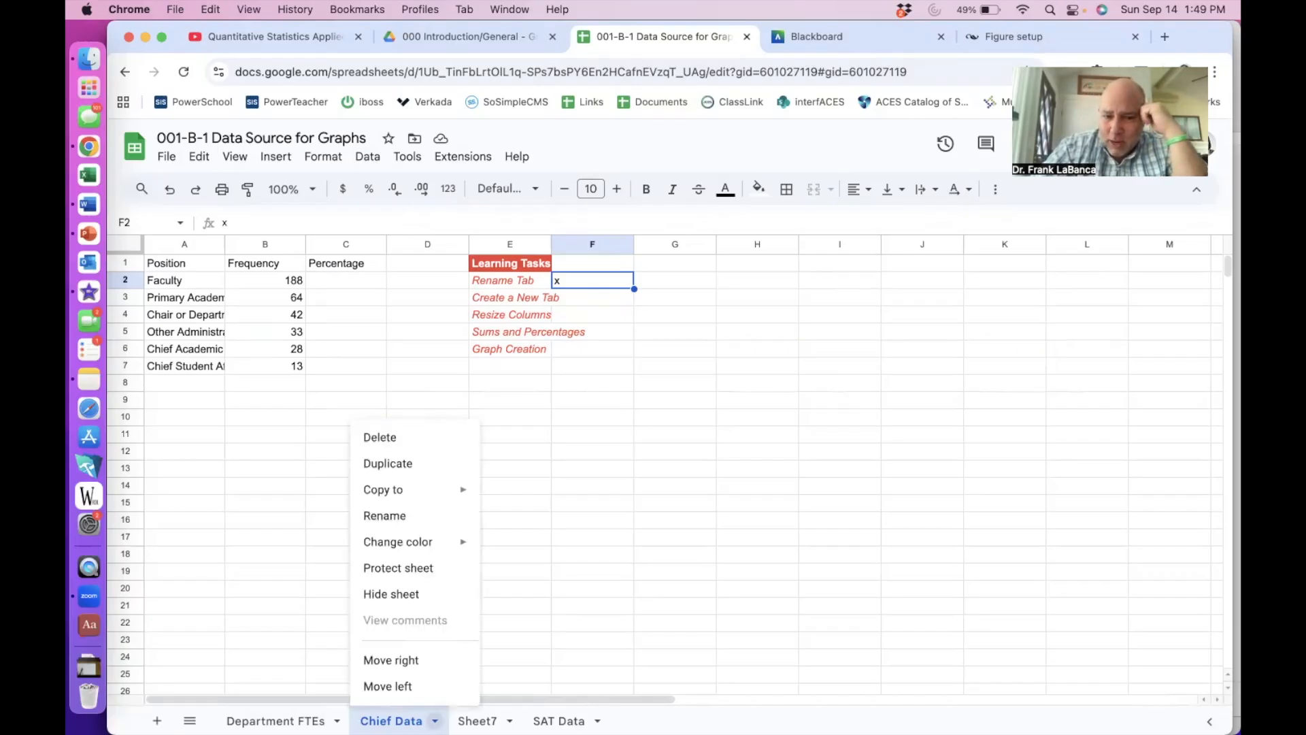
click(430, 465)
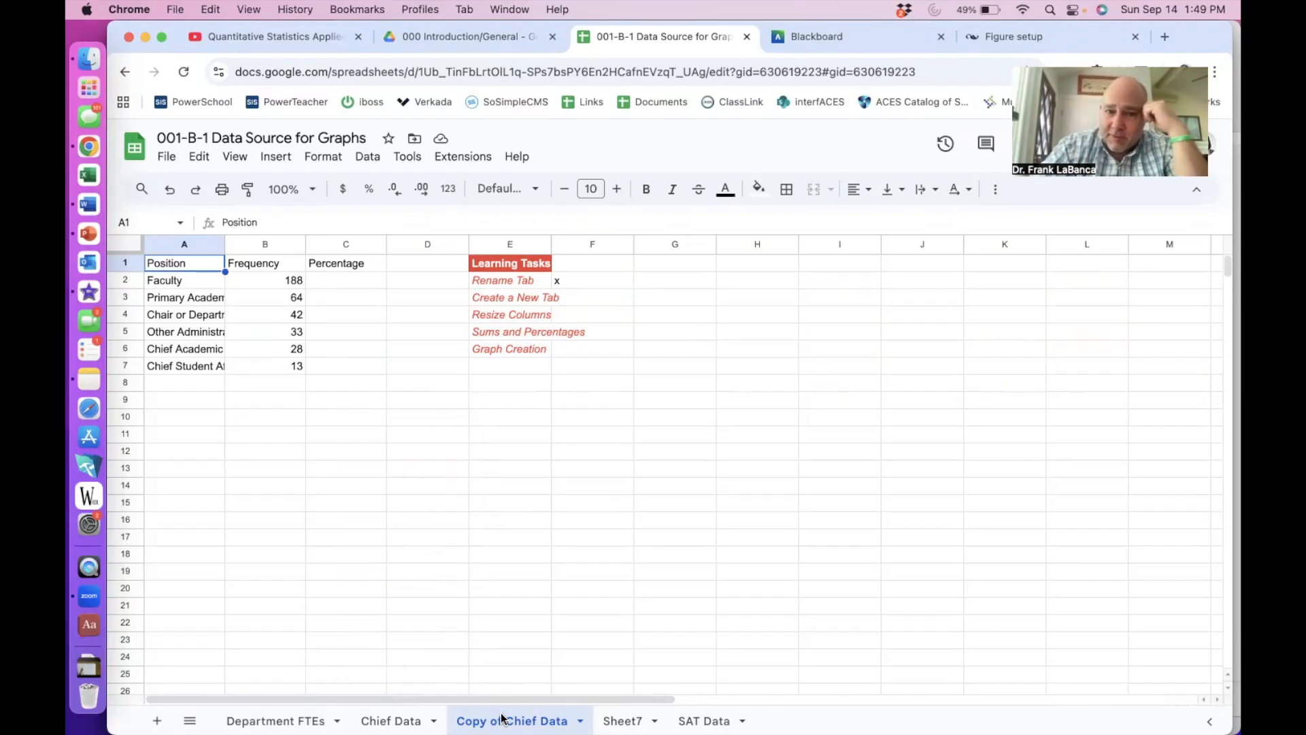
- Mark Create a New Tab done in F3, auto-fit column A, and mark Resize Columns done
click(572, 299)
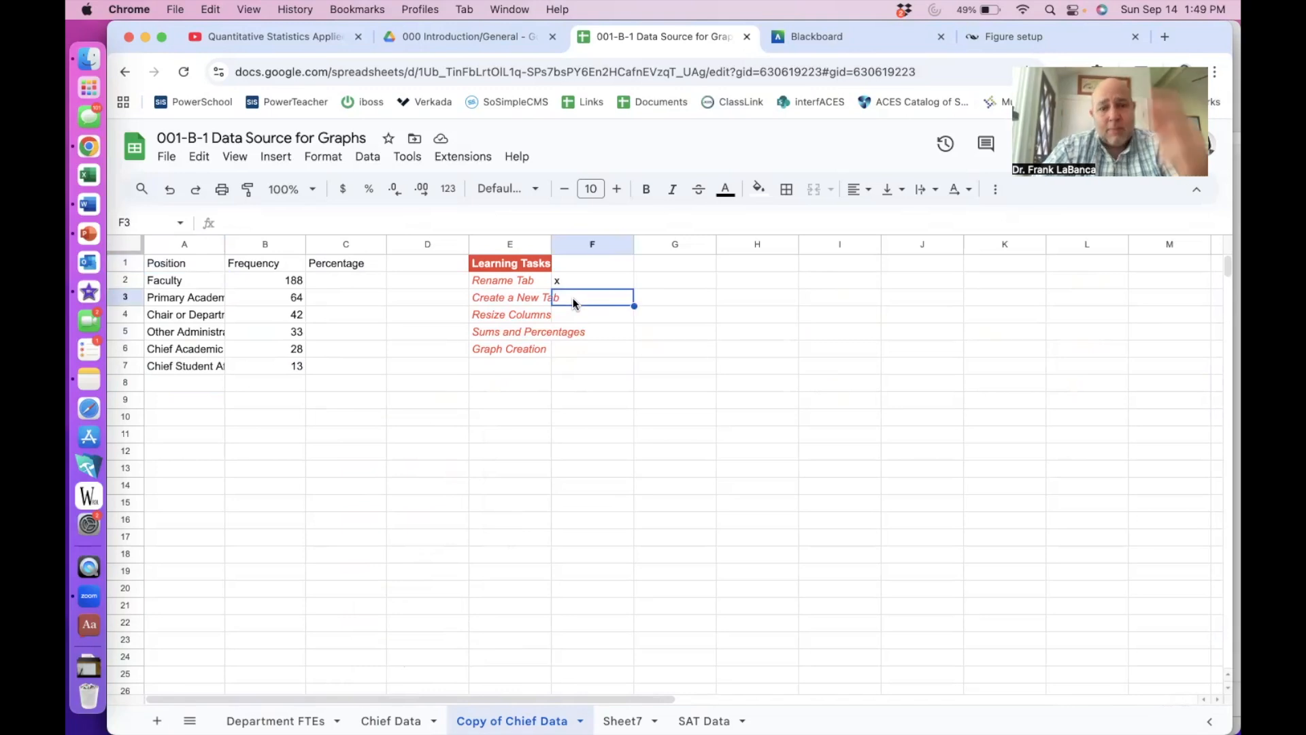
text(x)
click(575, 315)
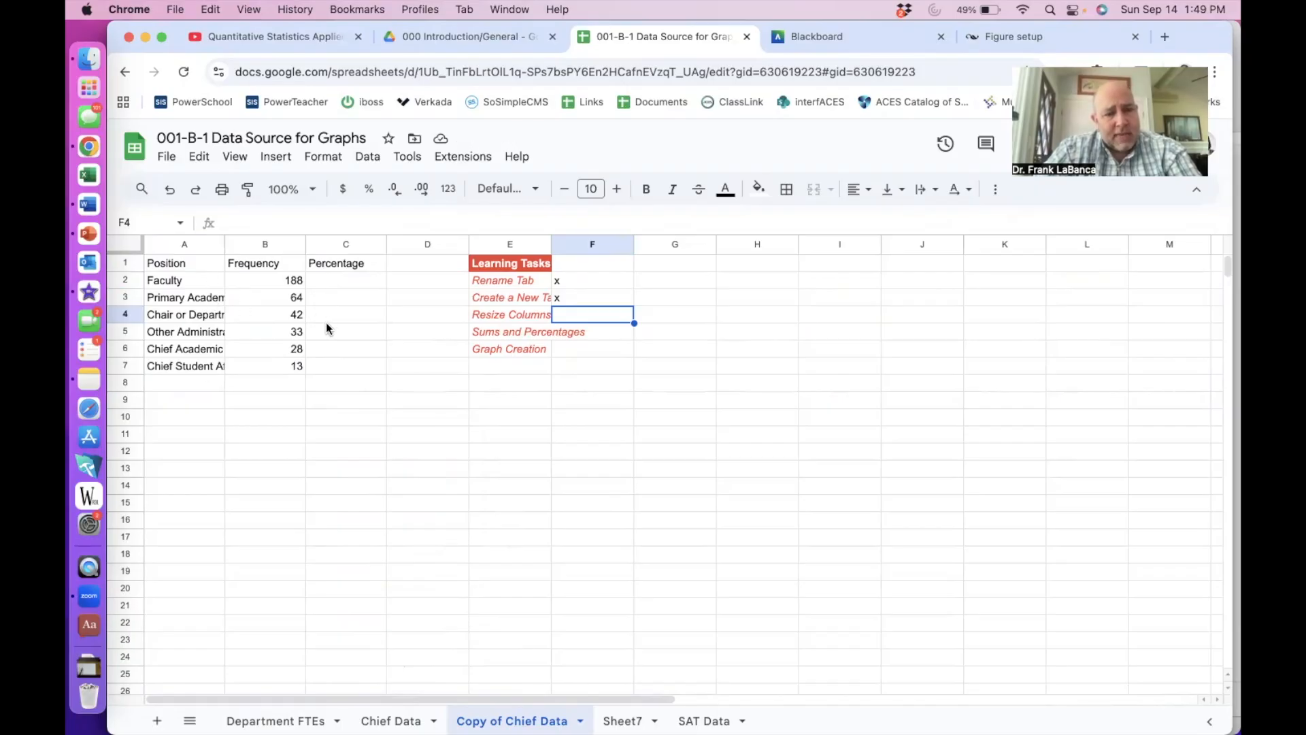
double_click(224, 243)
drag(285, 244, 312, 245)
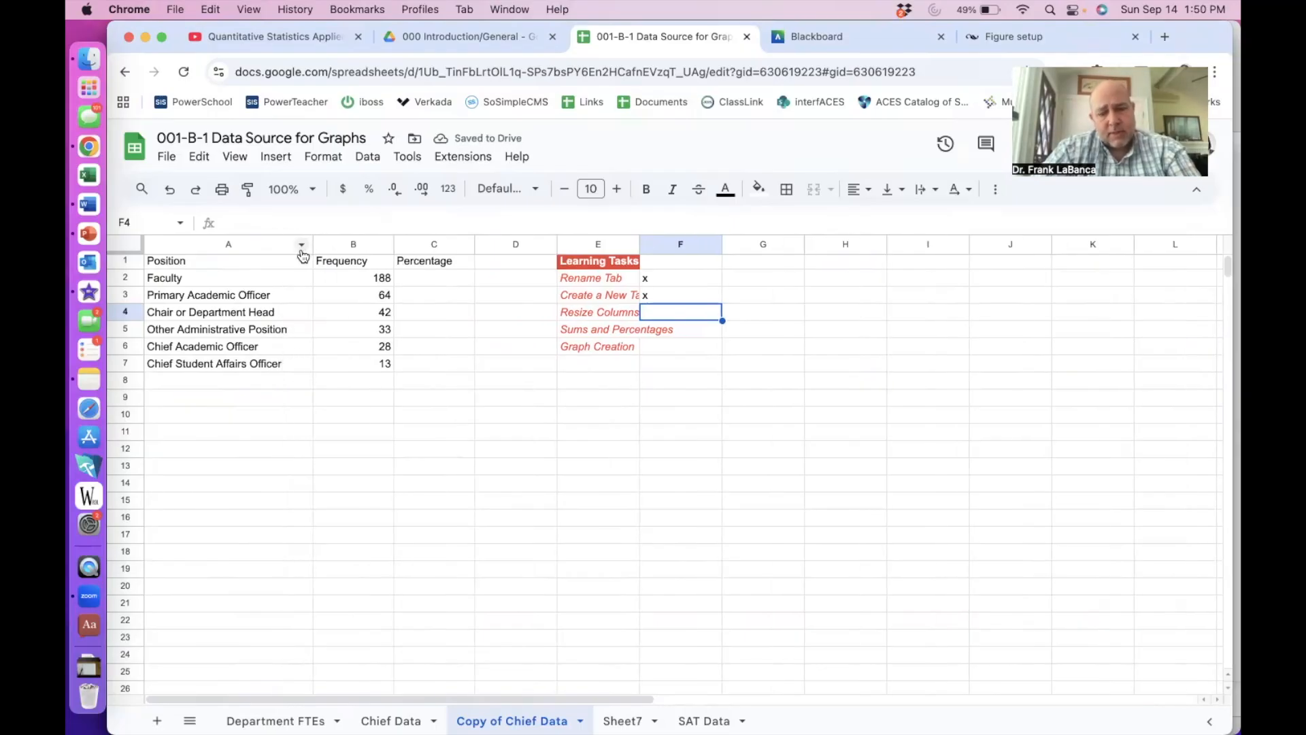
text(x)
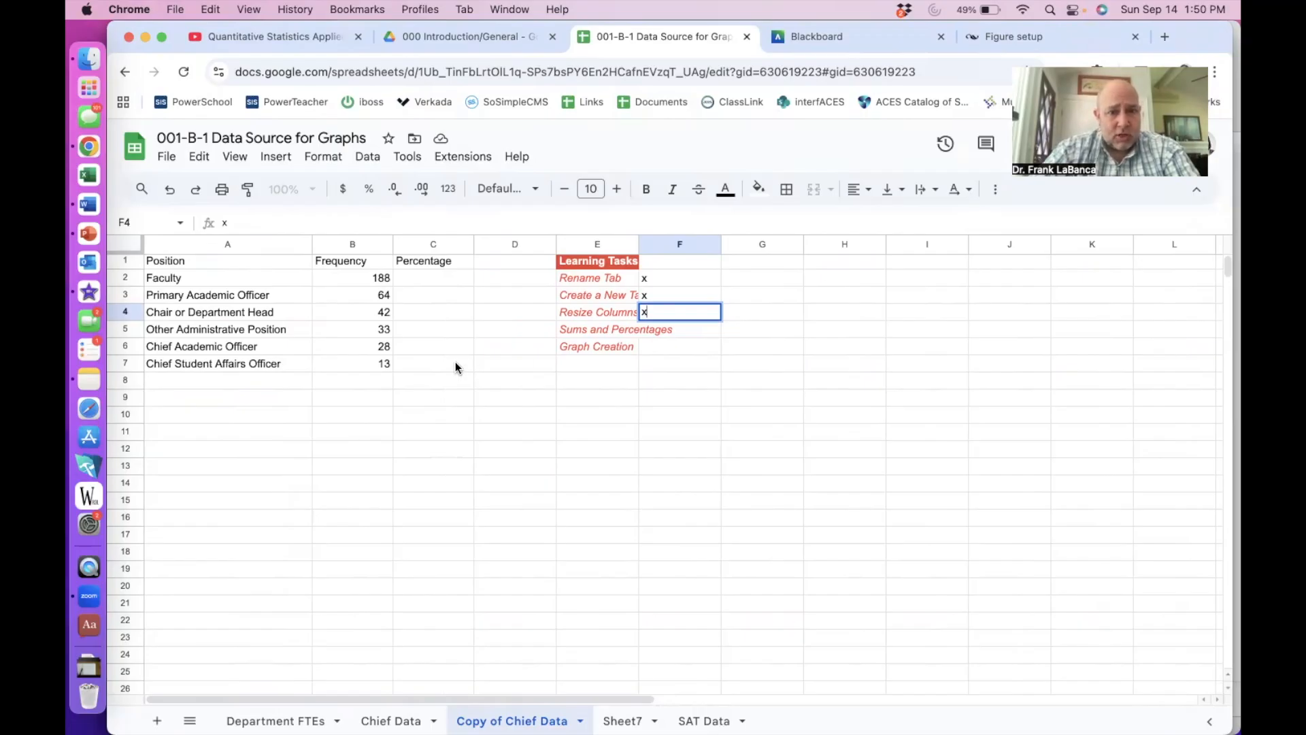
click(378, 382)
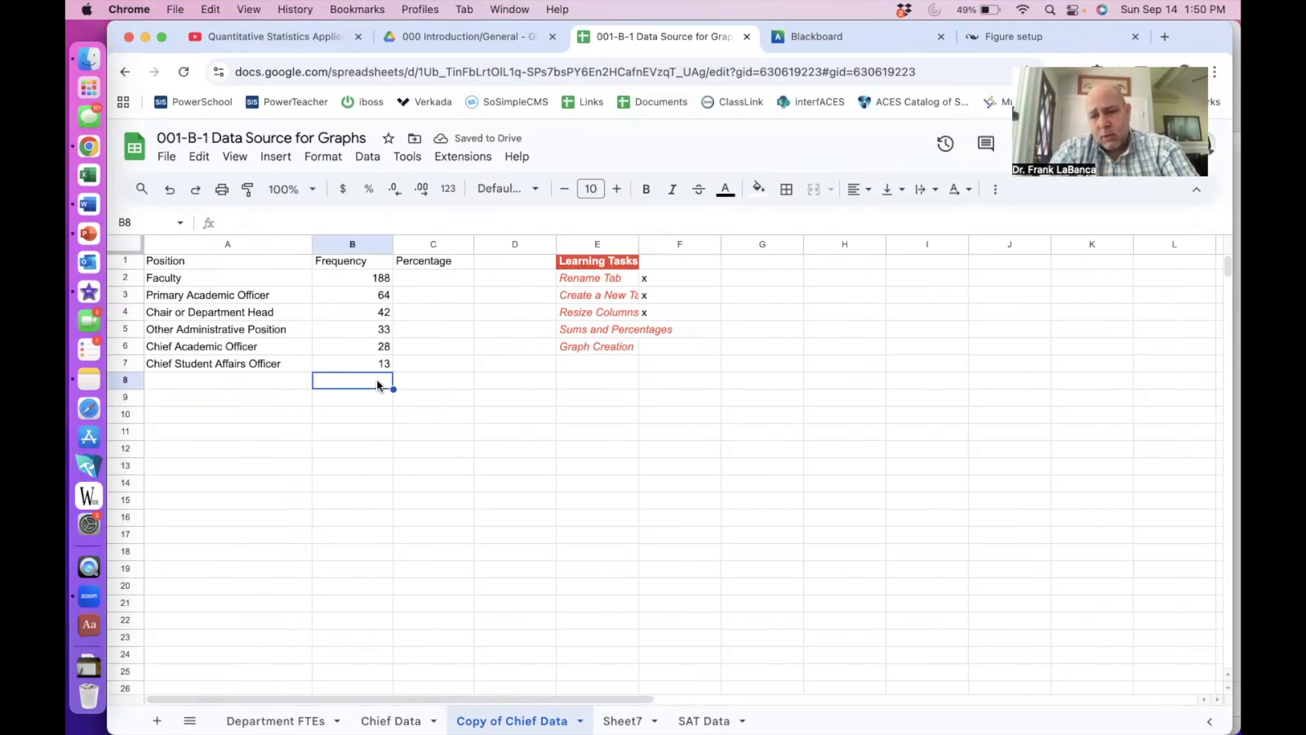
- Enter =SUM(B2:B7) in B8 to total the frequencies as 368
text(=)
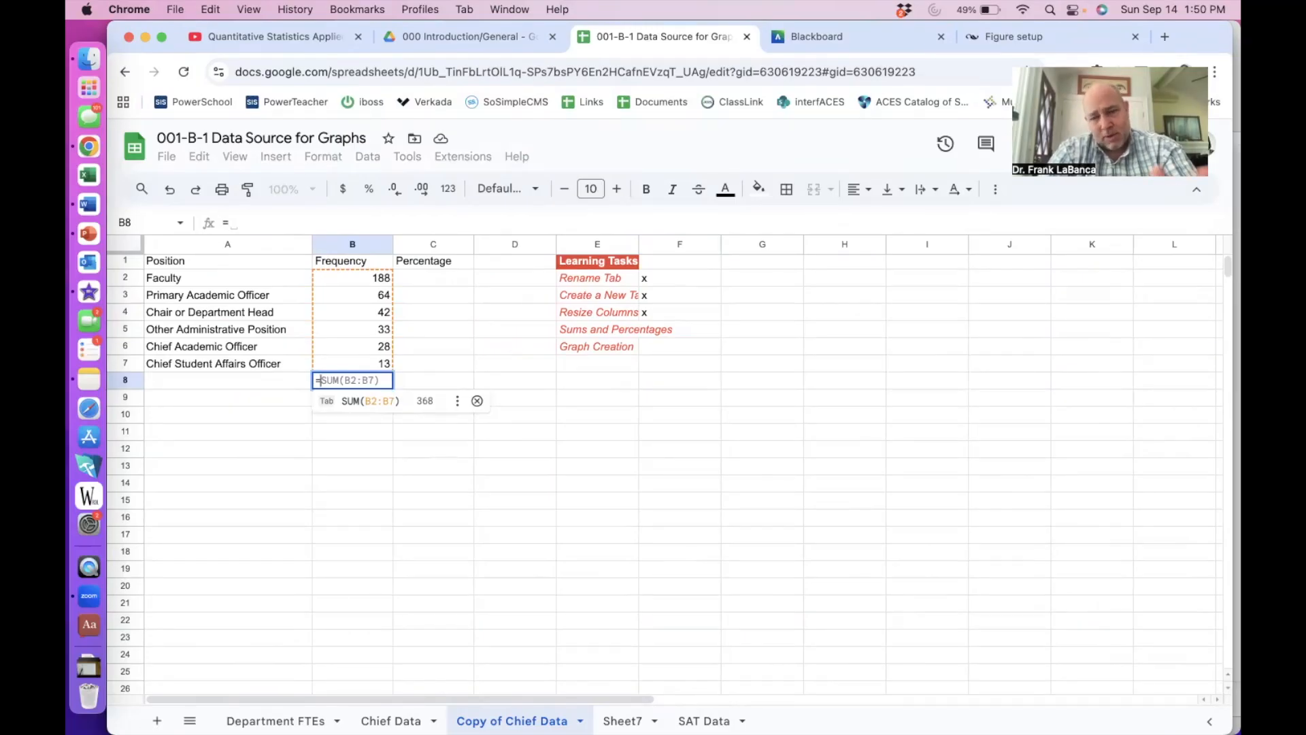
text(sum()
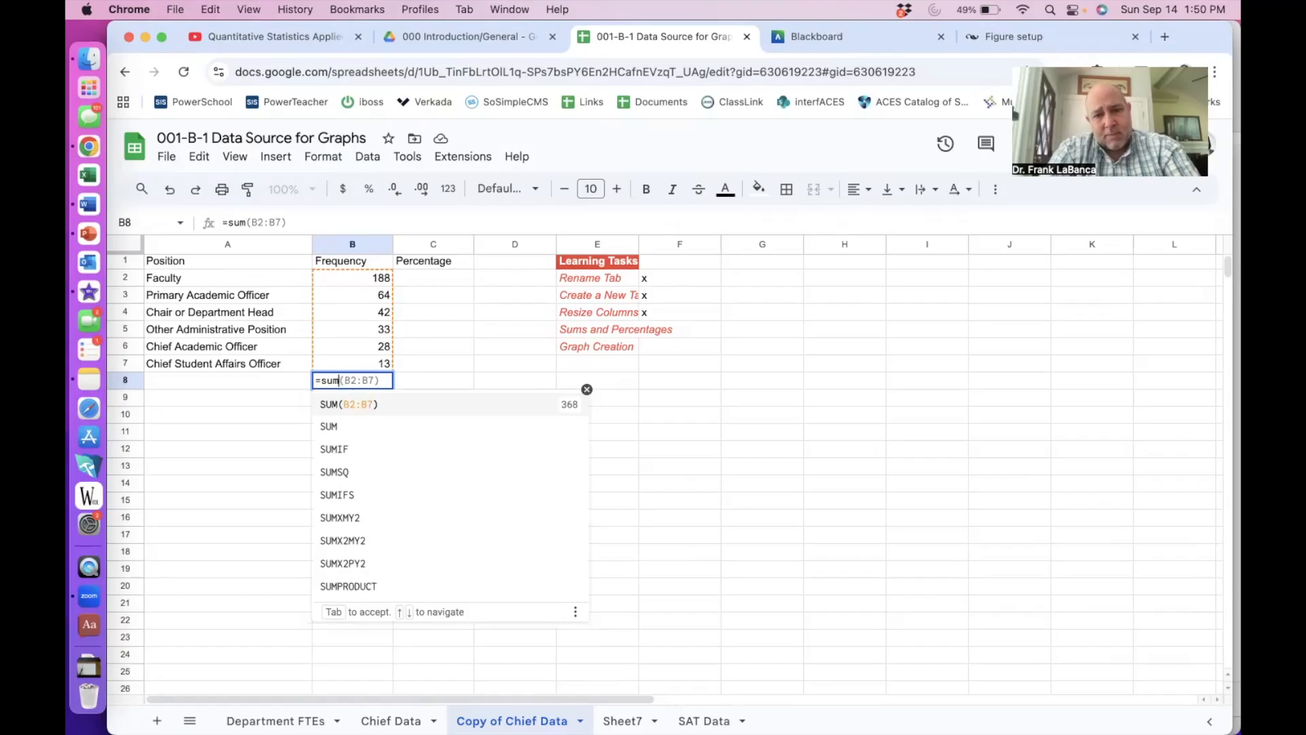
drag(358, 279, 358, 364)
key(Return)
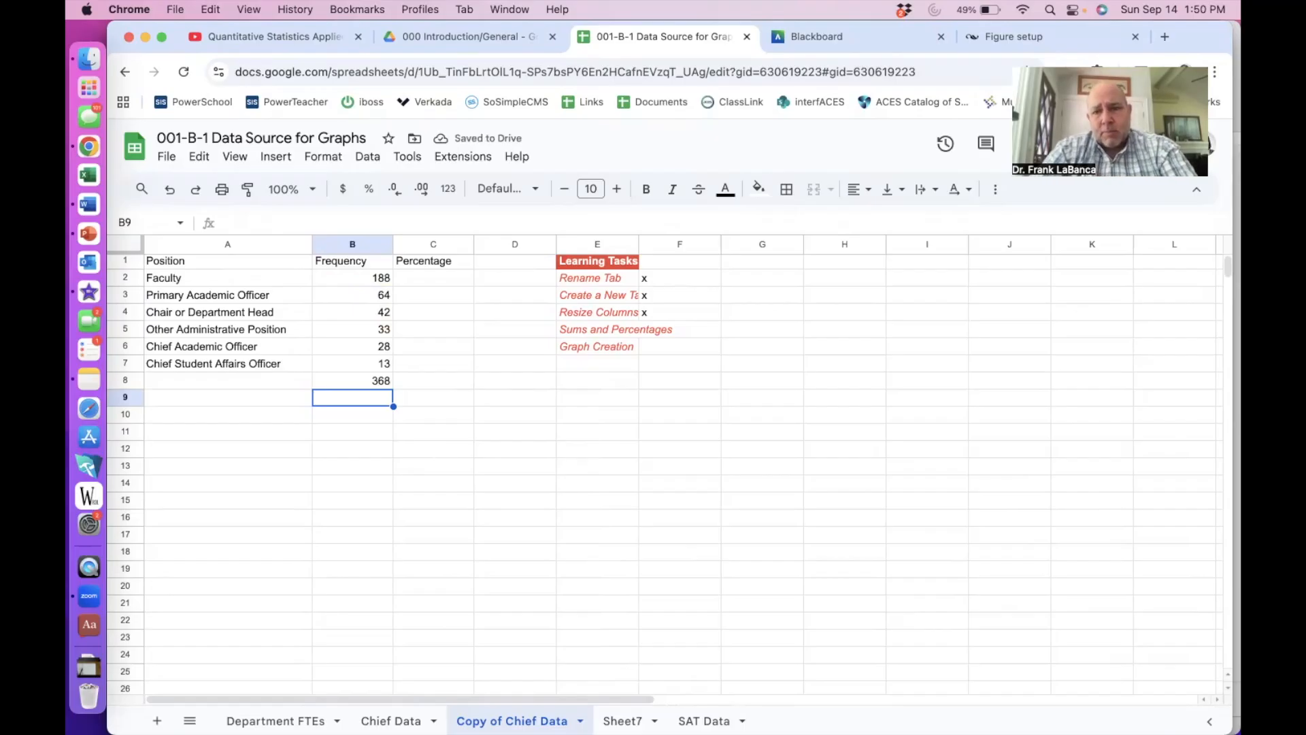
click(421, 284)
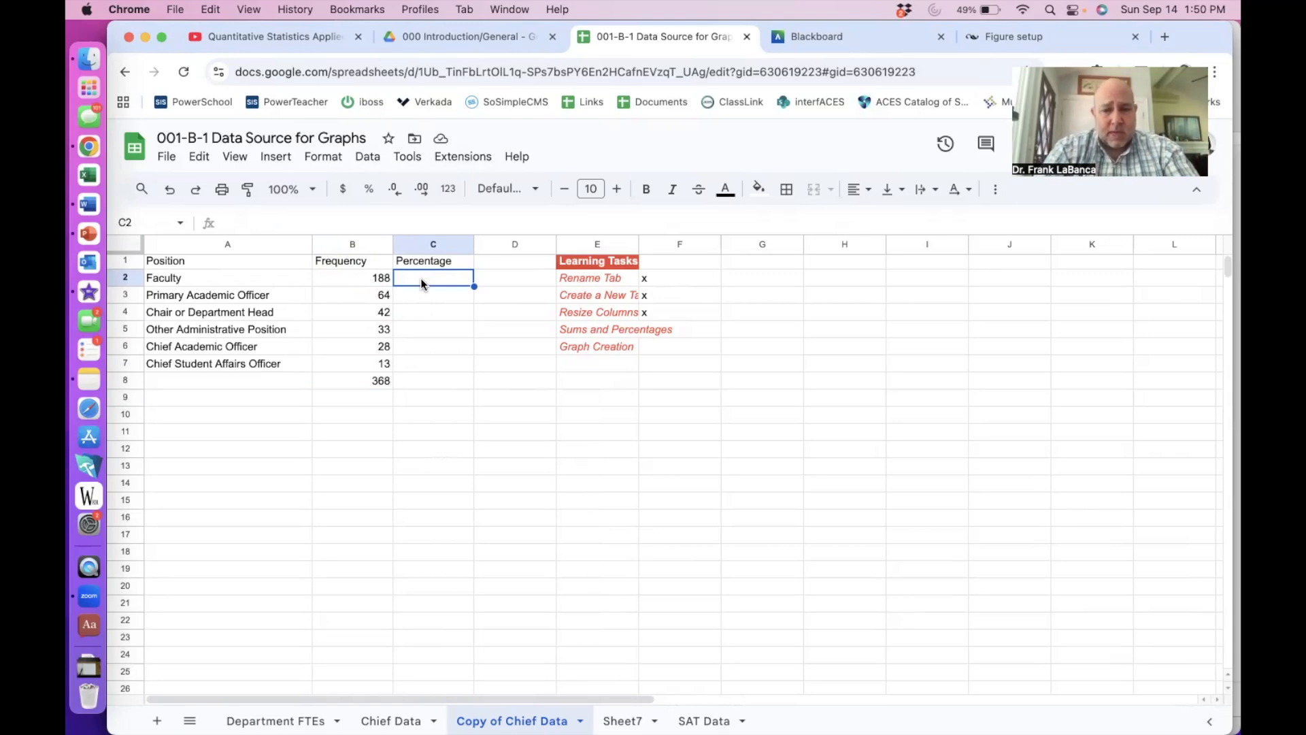
- Enter =B2/368 in C2 and autofill the remaining shares down to C8
text(=)
click(372, 282)
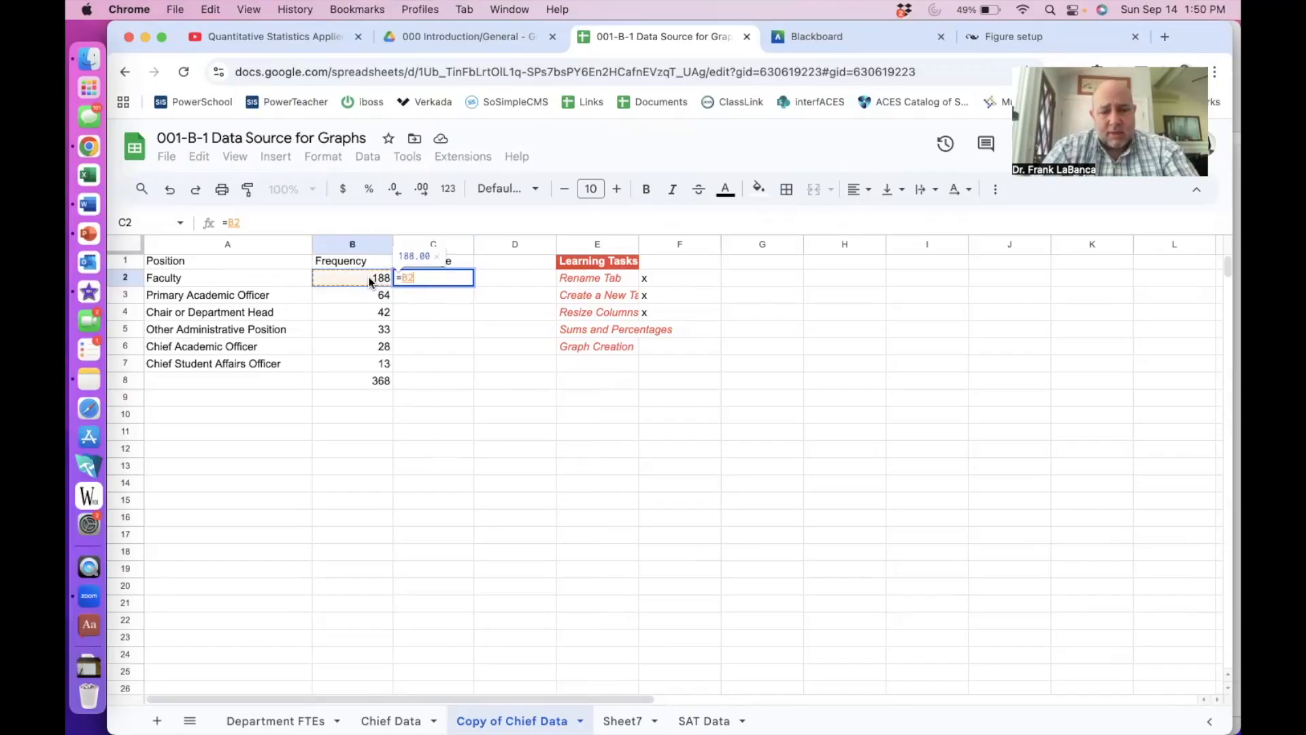
text(/)
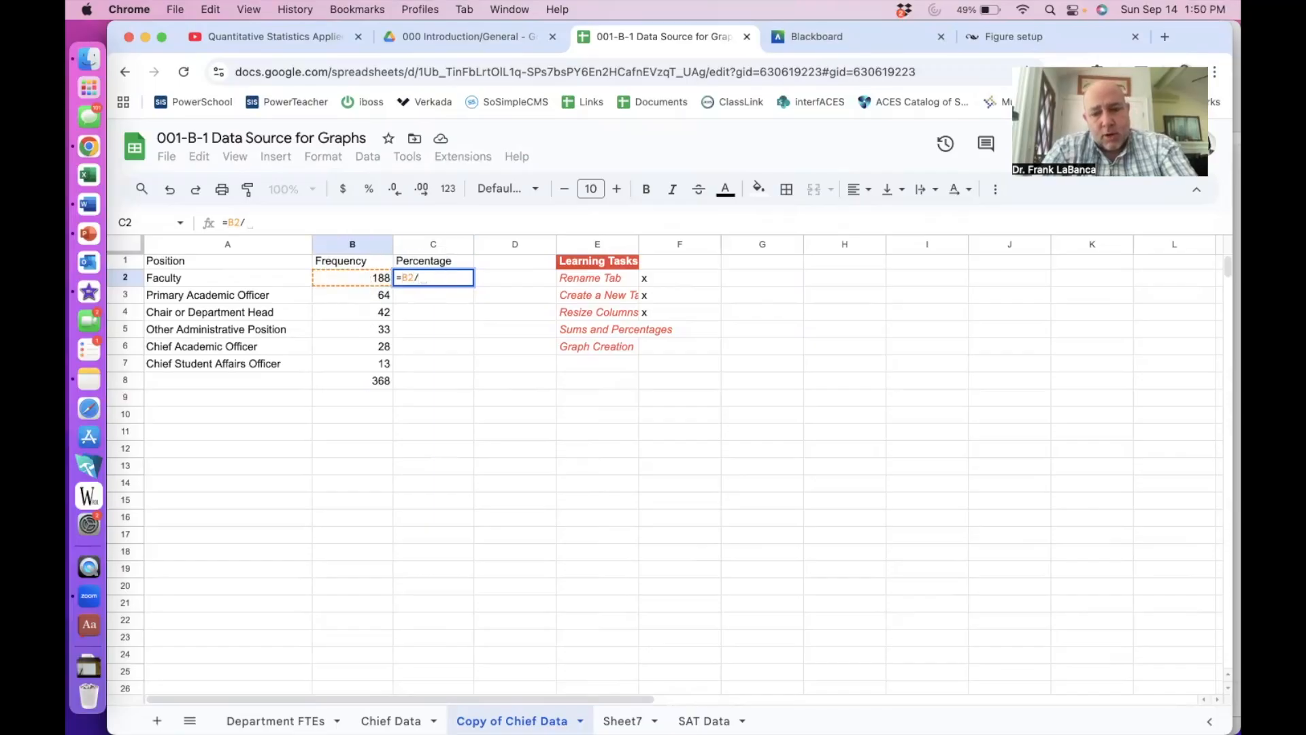
text(368)
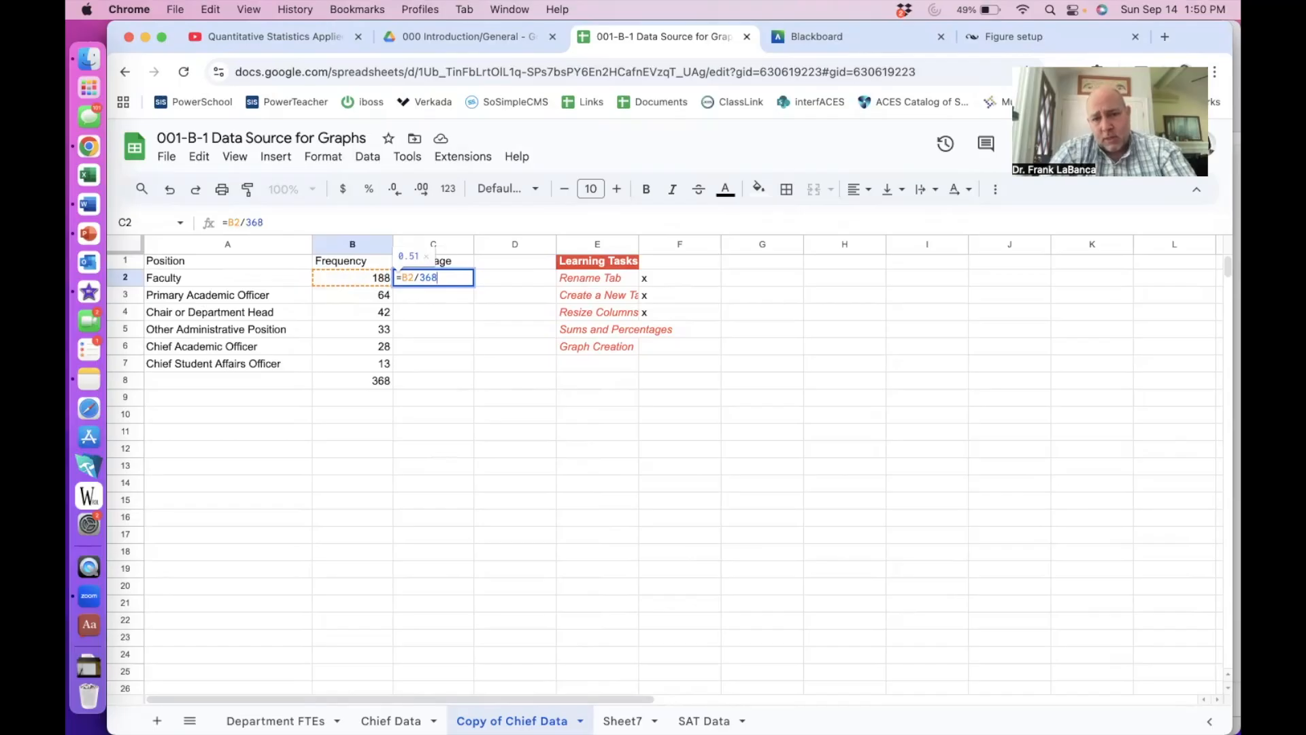
key(Return)
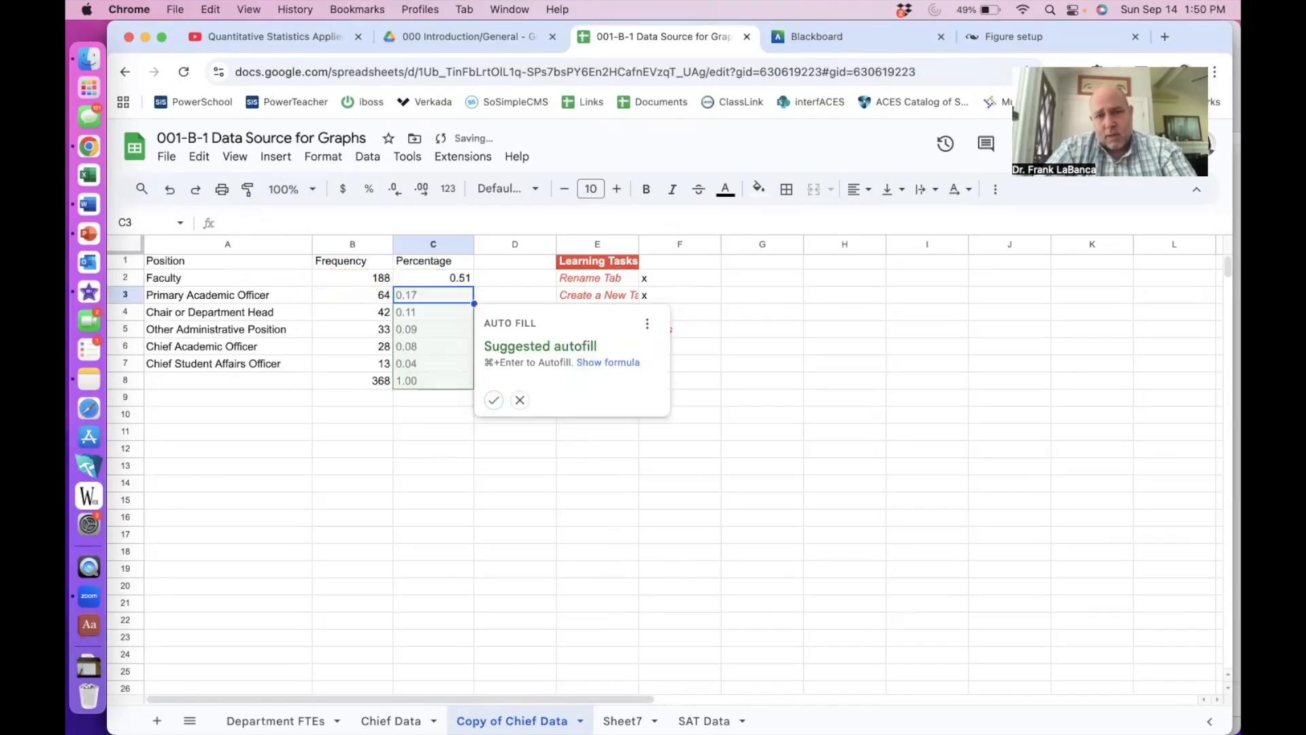
click(494, 400)
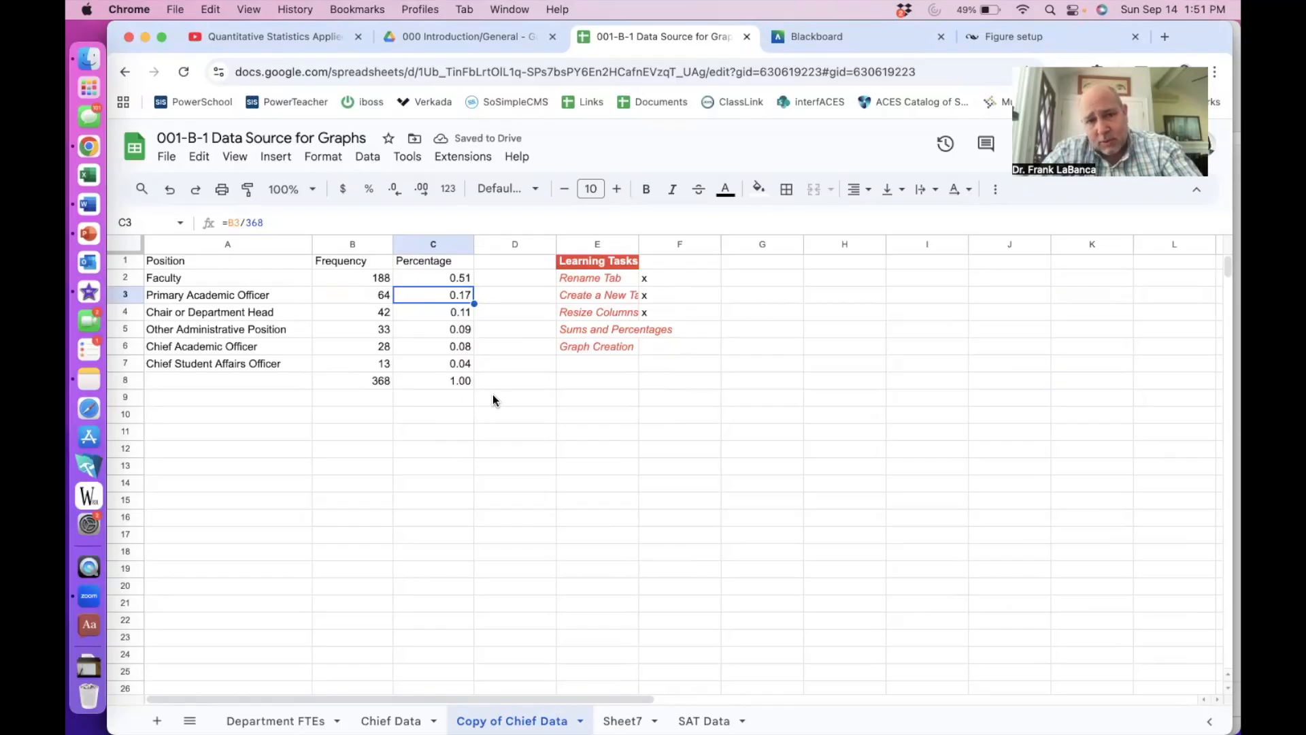
- Format C2:C8 as percentages with two decimal places
drag(448, 363, 453, 381)
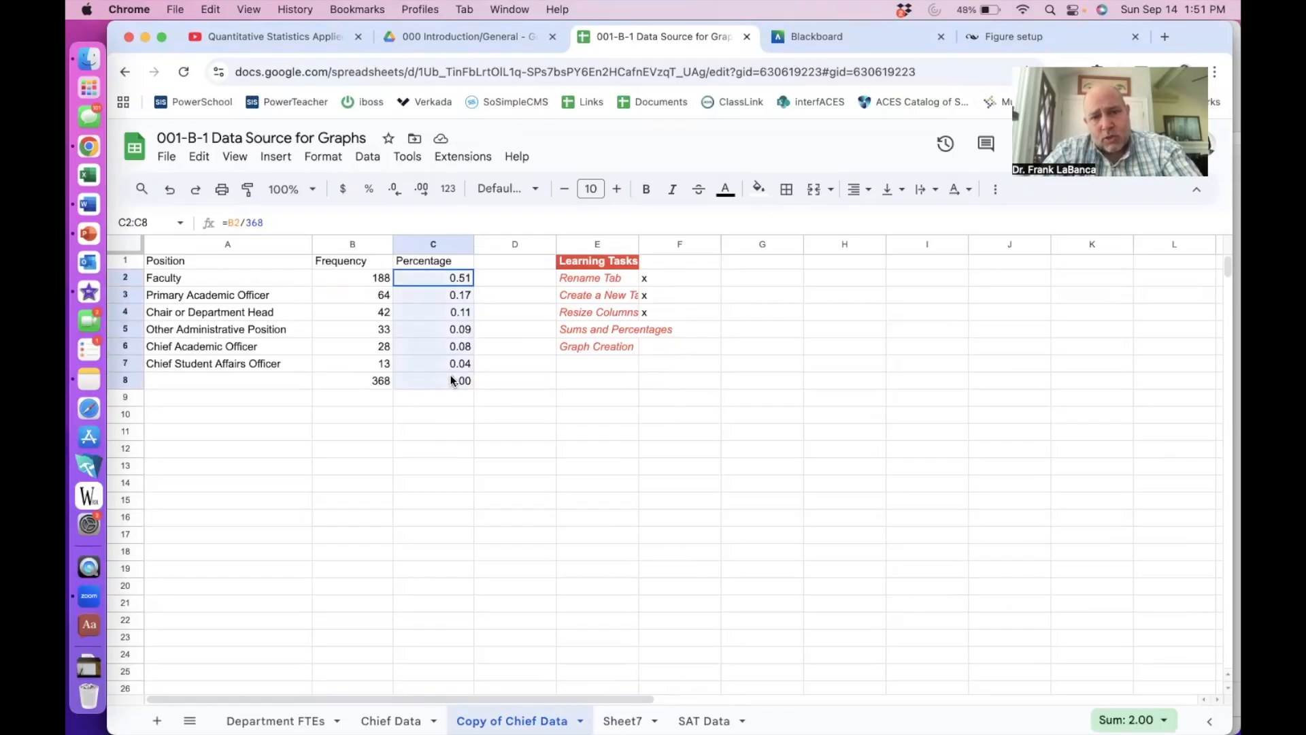
click(369, 190)
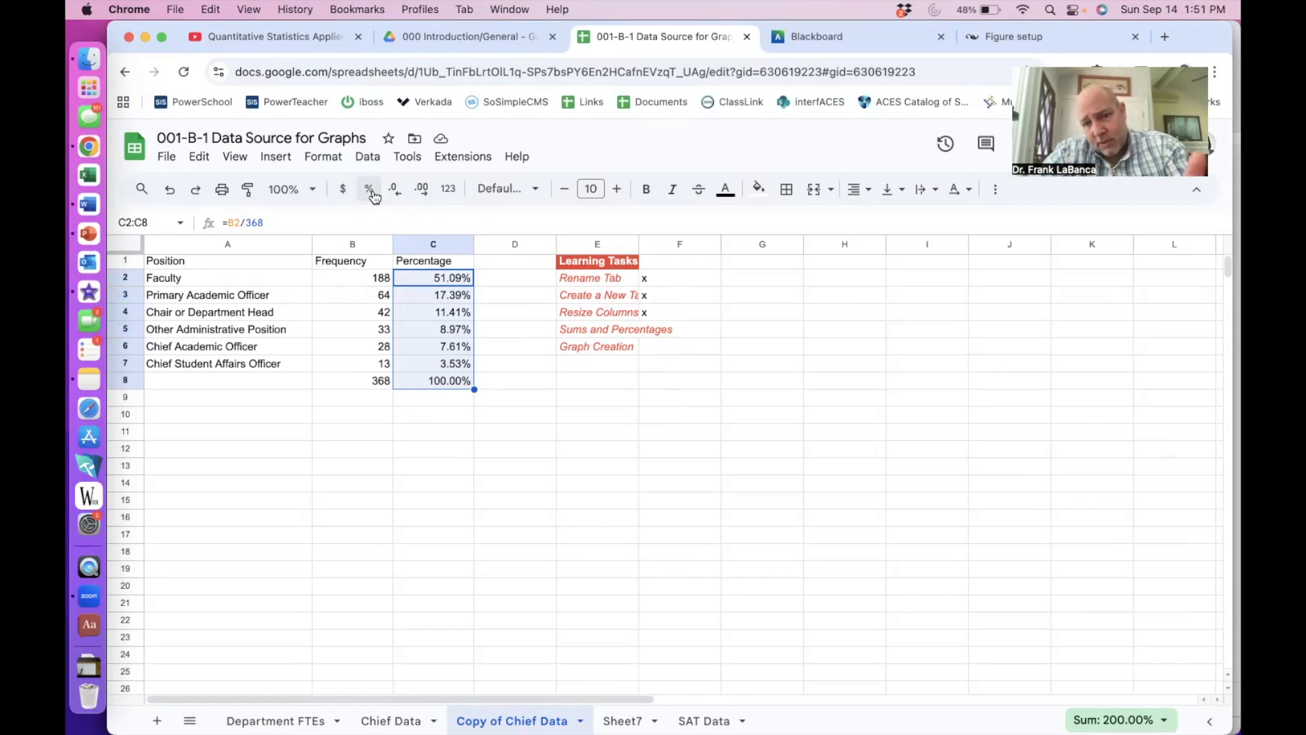
click(395, 190)
click(395, 190)
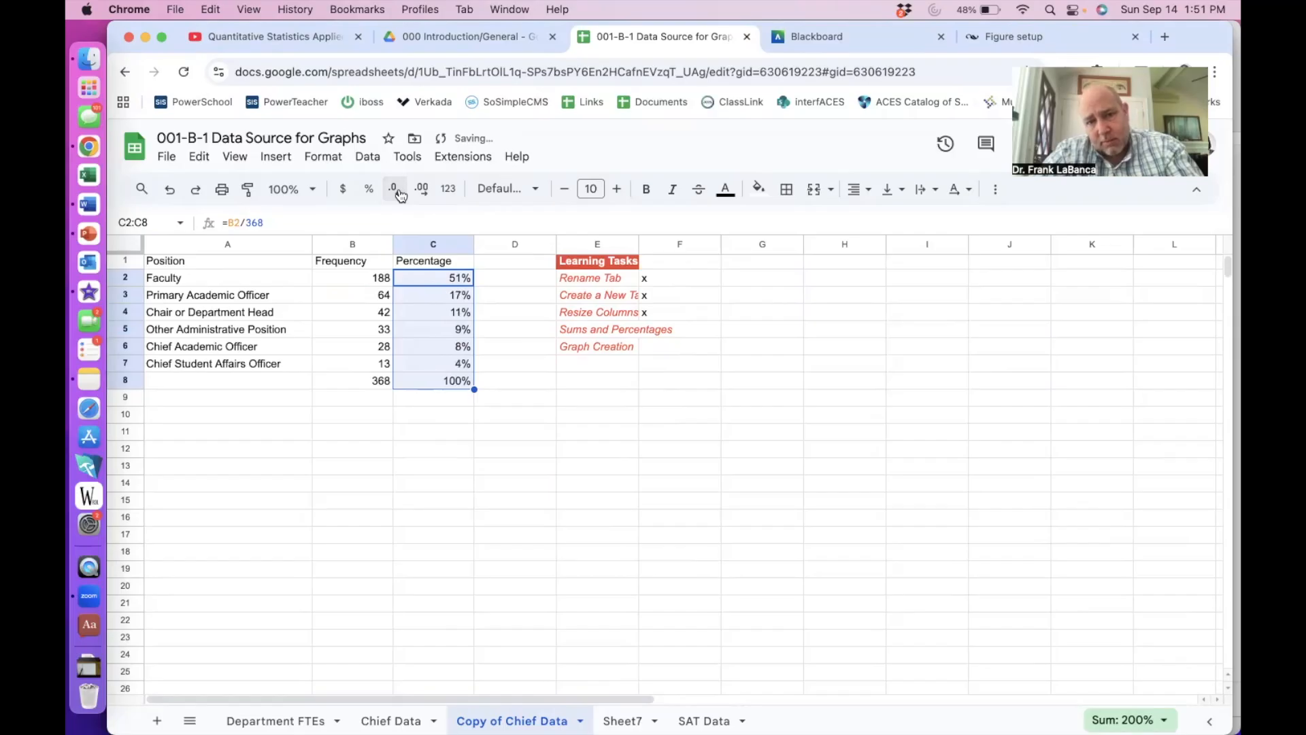
click(421, 190)
click(421, 191)
click(421, 190)
click(421, 191)
click(421, 190)
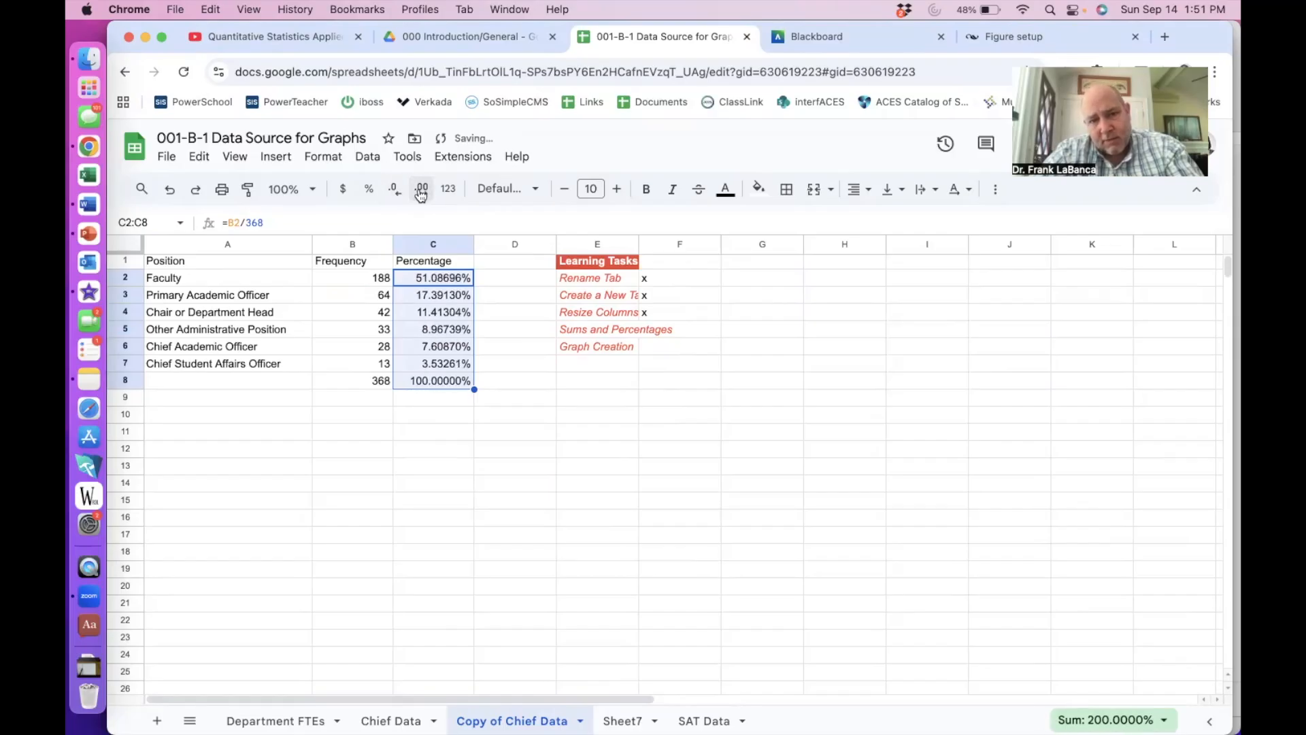
click(397, 191)
click(397, 192)
click(397, 191)
click(397, 191)
click(397, 191)
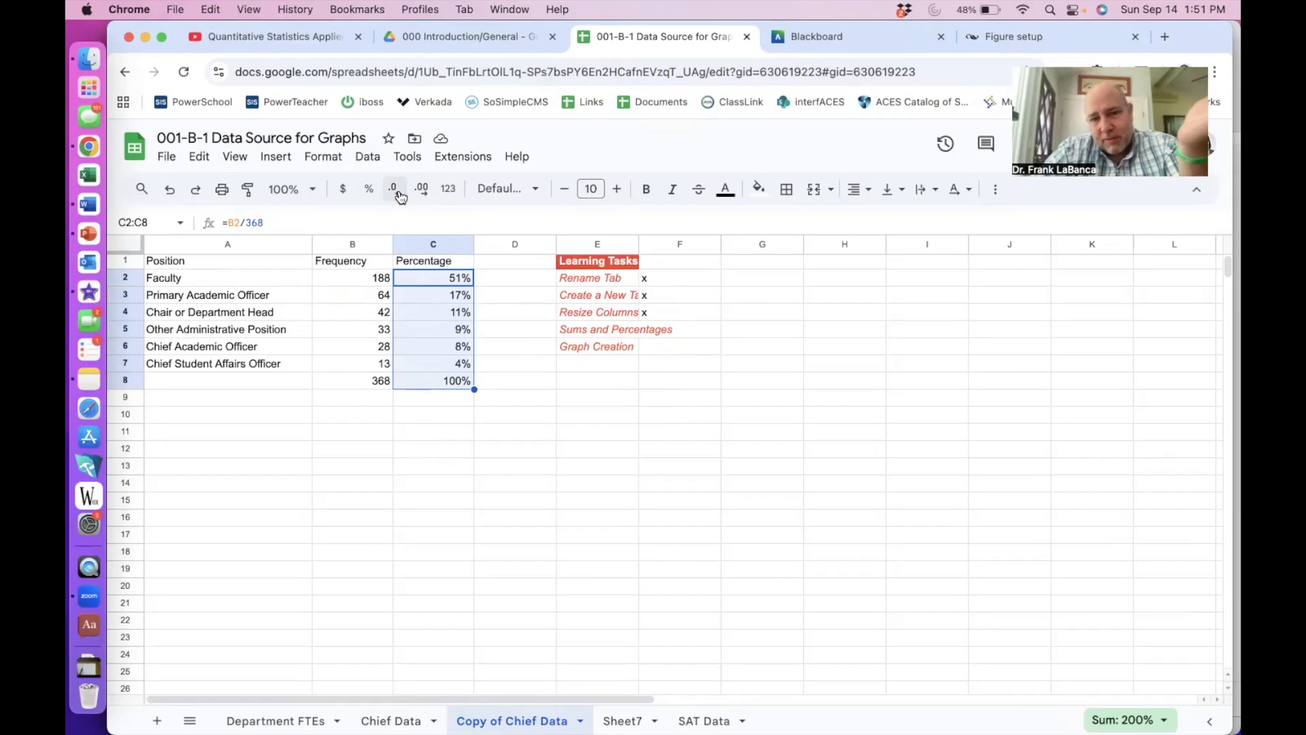
click(425, 194)
click(424, 193)
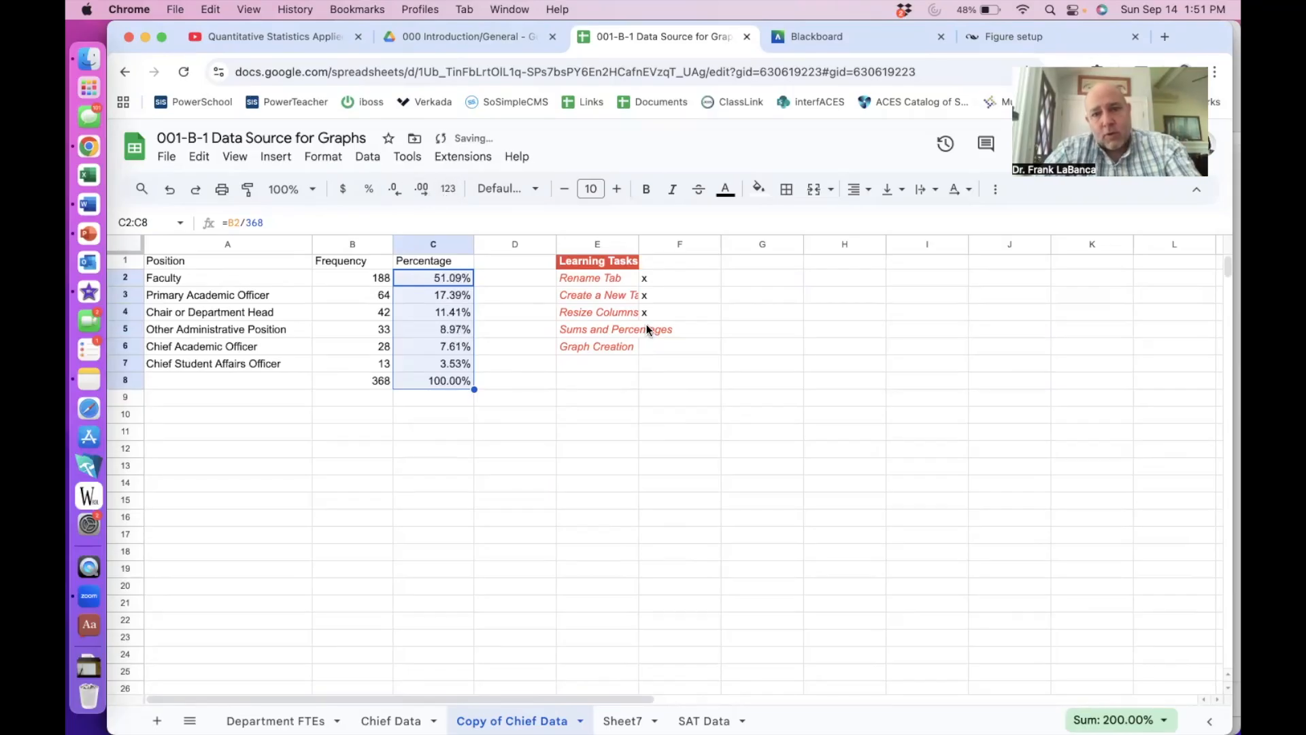
click(649, 325)
- Mark Sums and Percentages done with an x and label A8 'Total'
text(x)
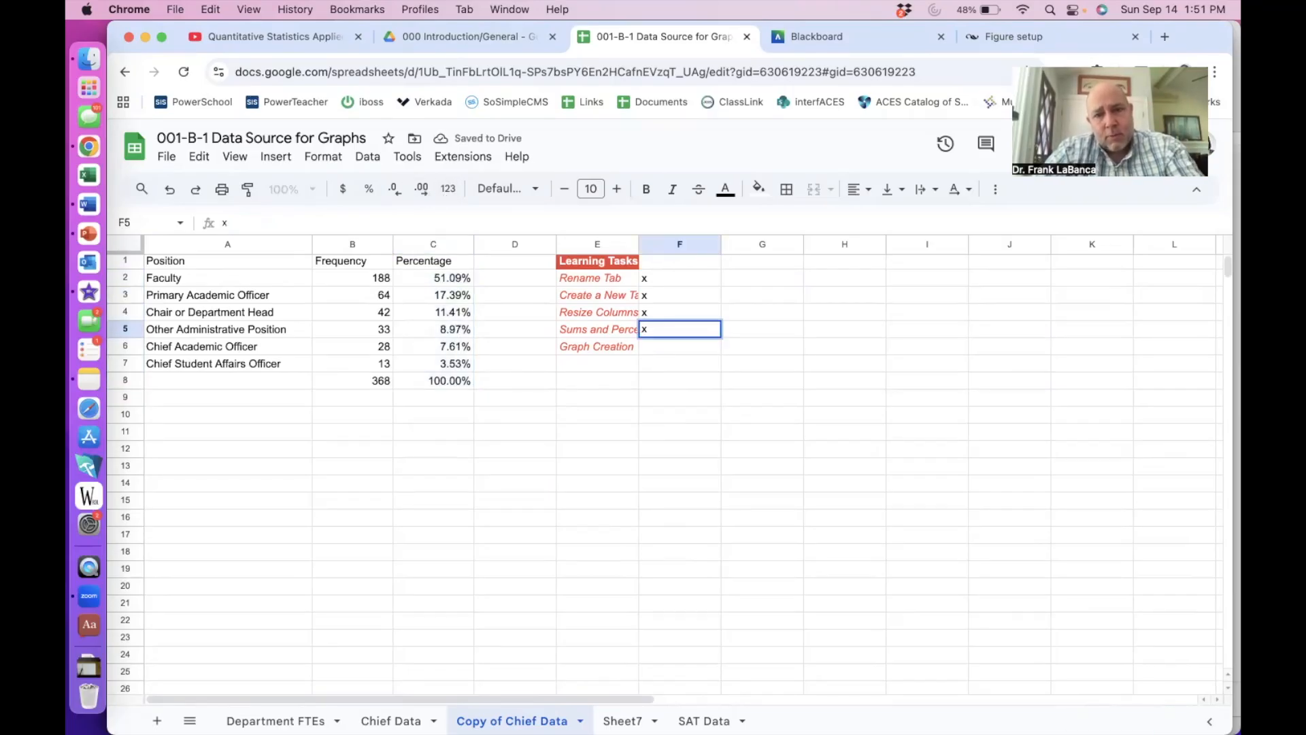
click(648, 353)
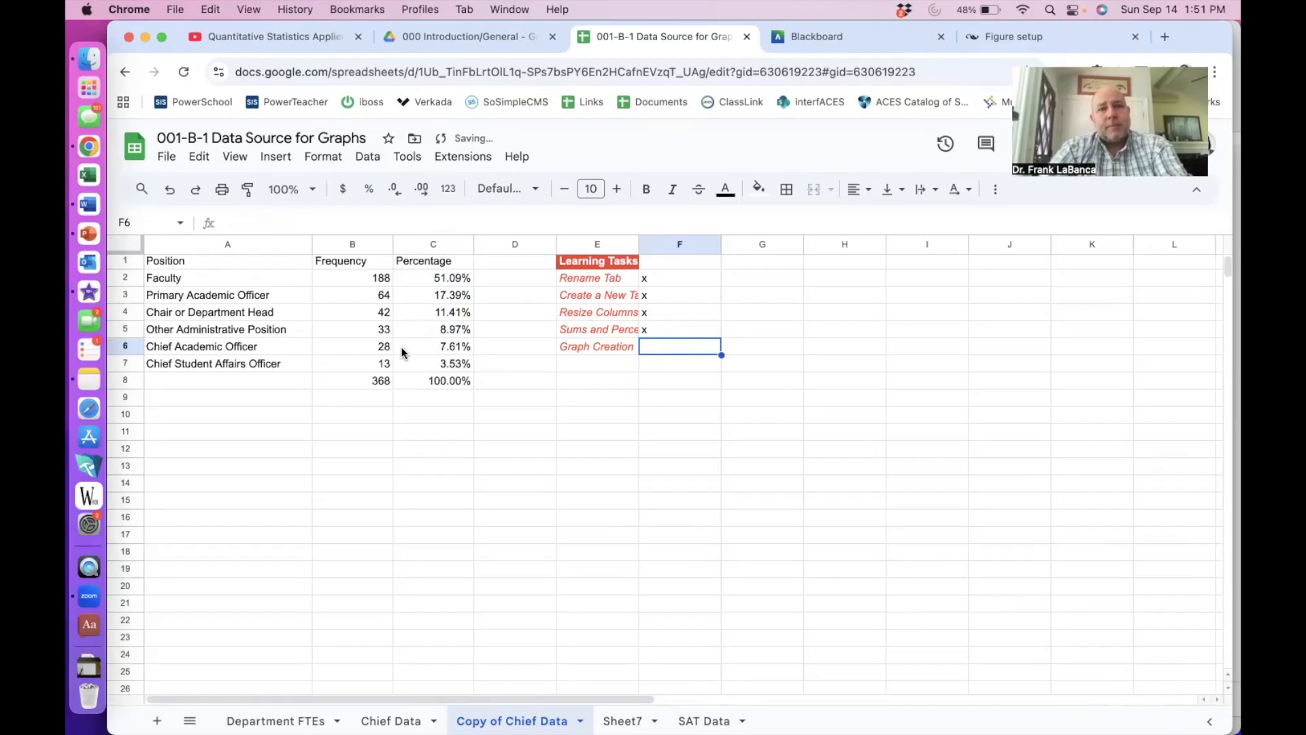
click(236, 389)
text(To)
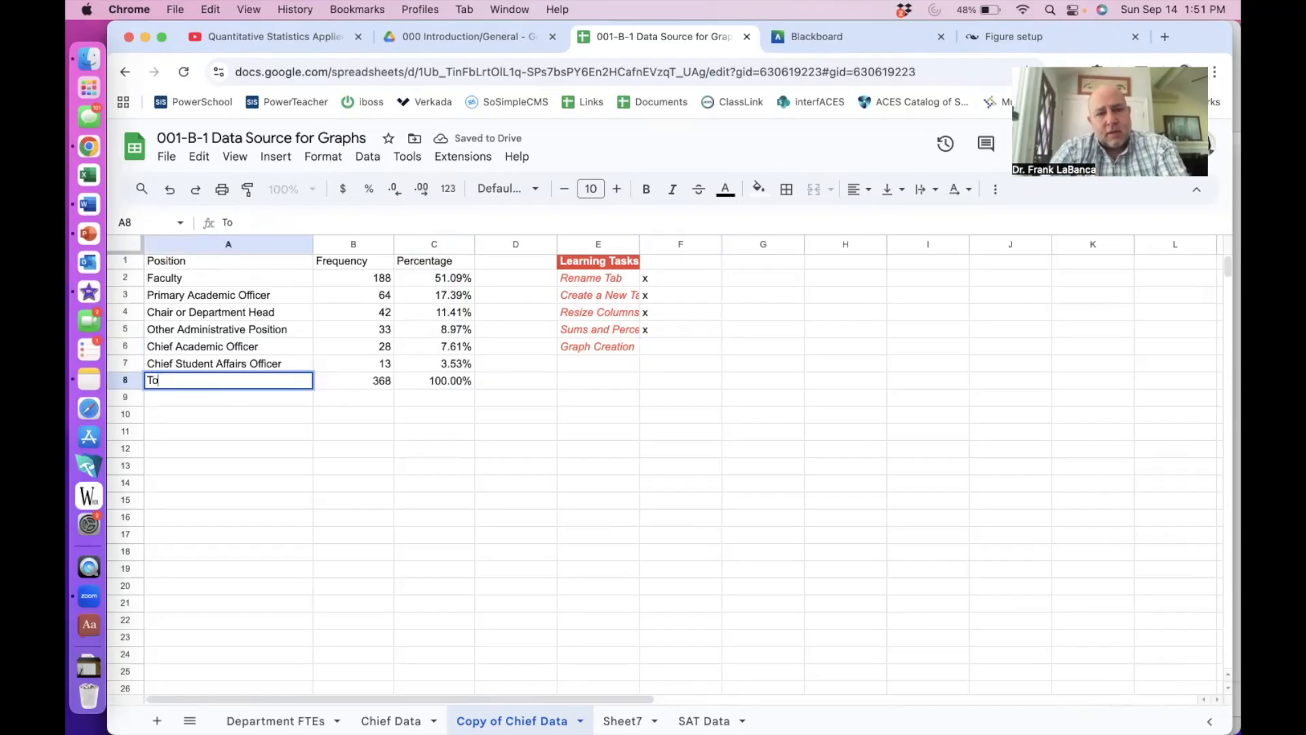
text(tal)
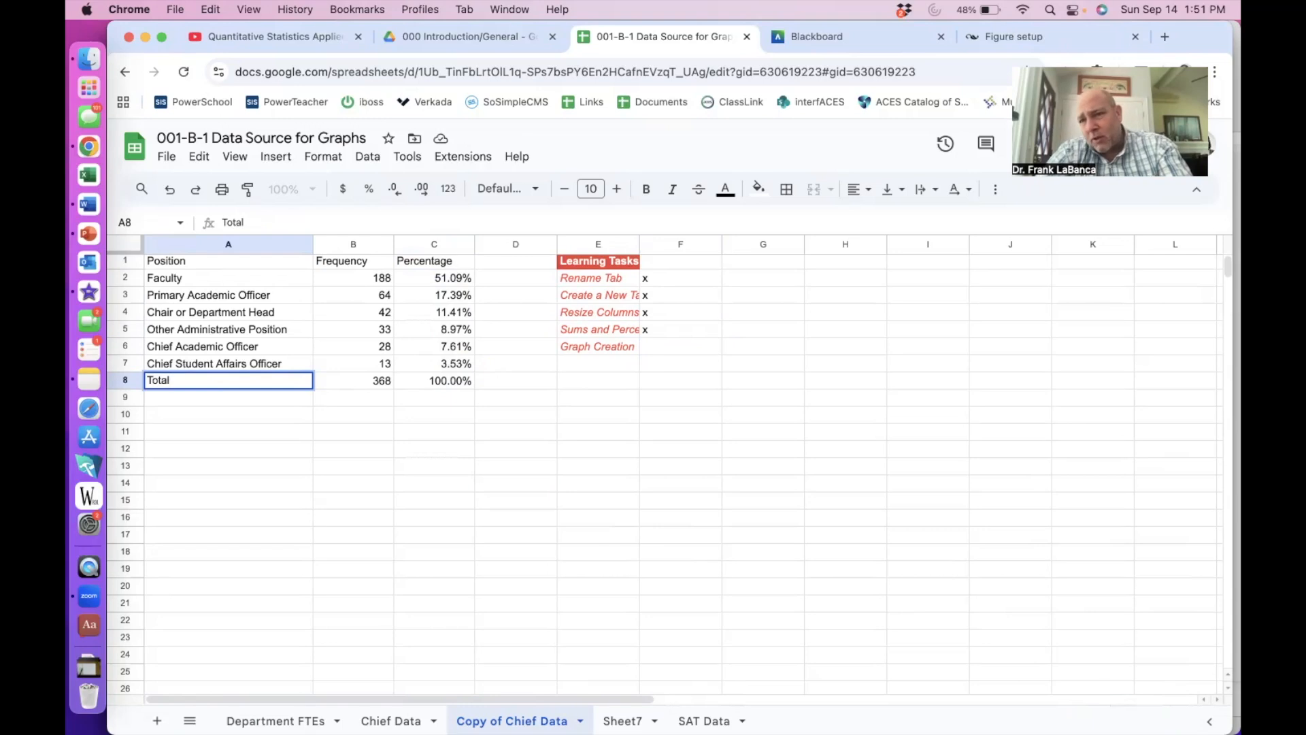
key(Return)
drag(158, 263, 336, 365)
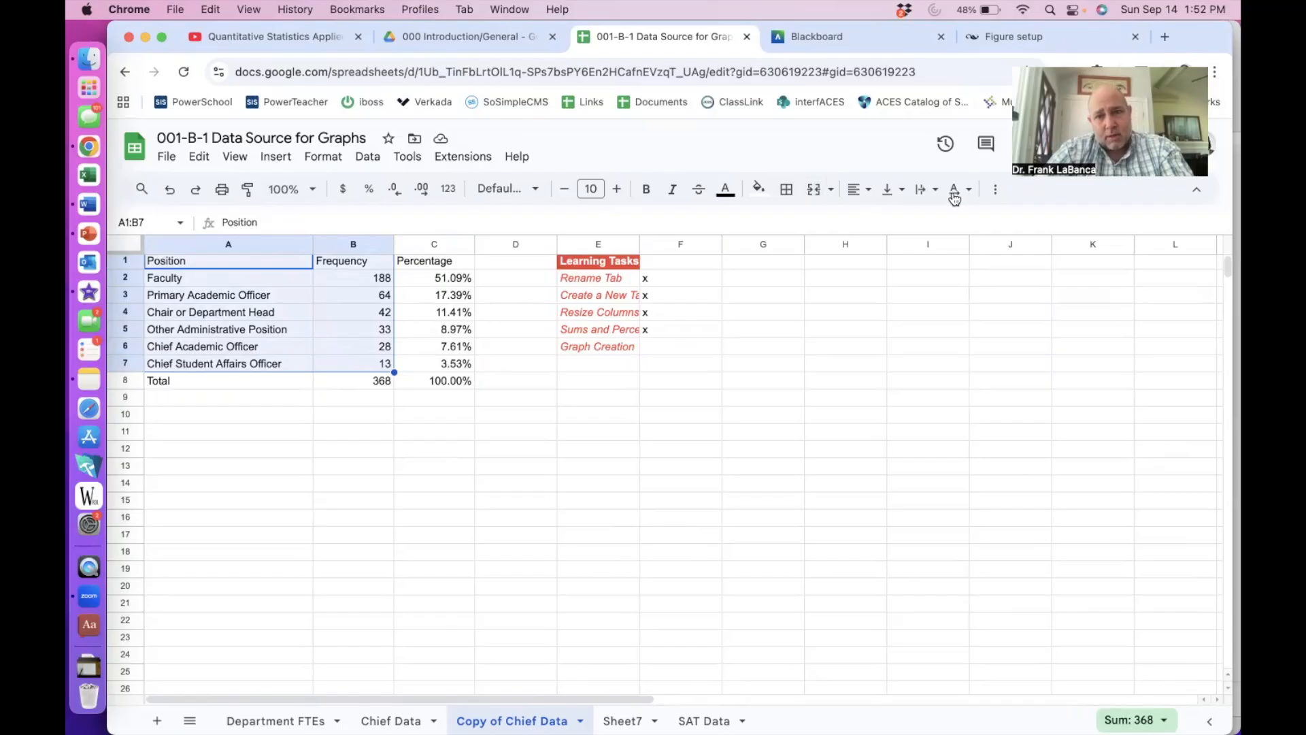
- Insert a chart of frequency by position and change it from a pie chart to a column chart
click(995, 190)
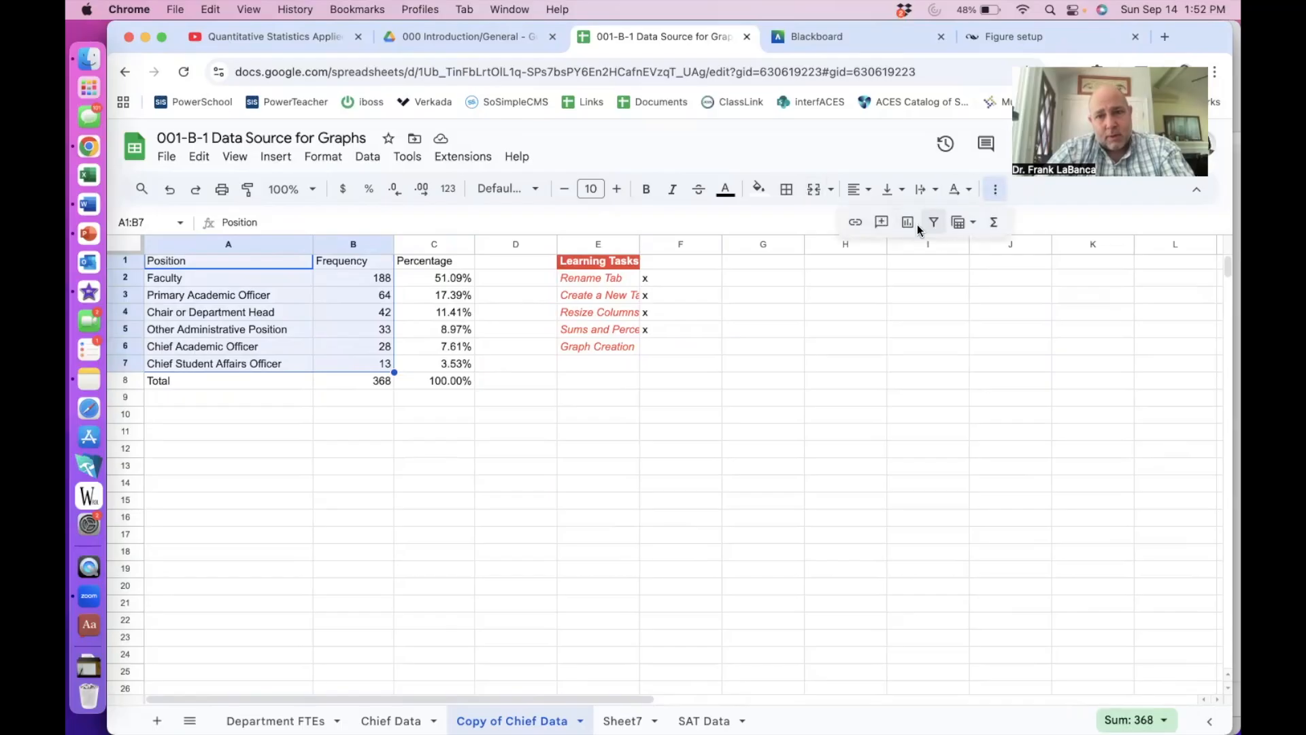
click(908, 223)
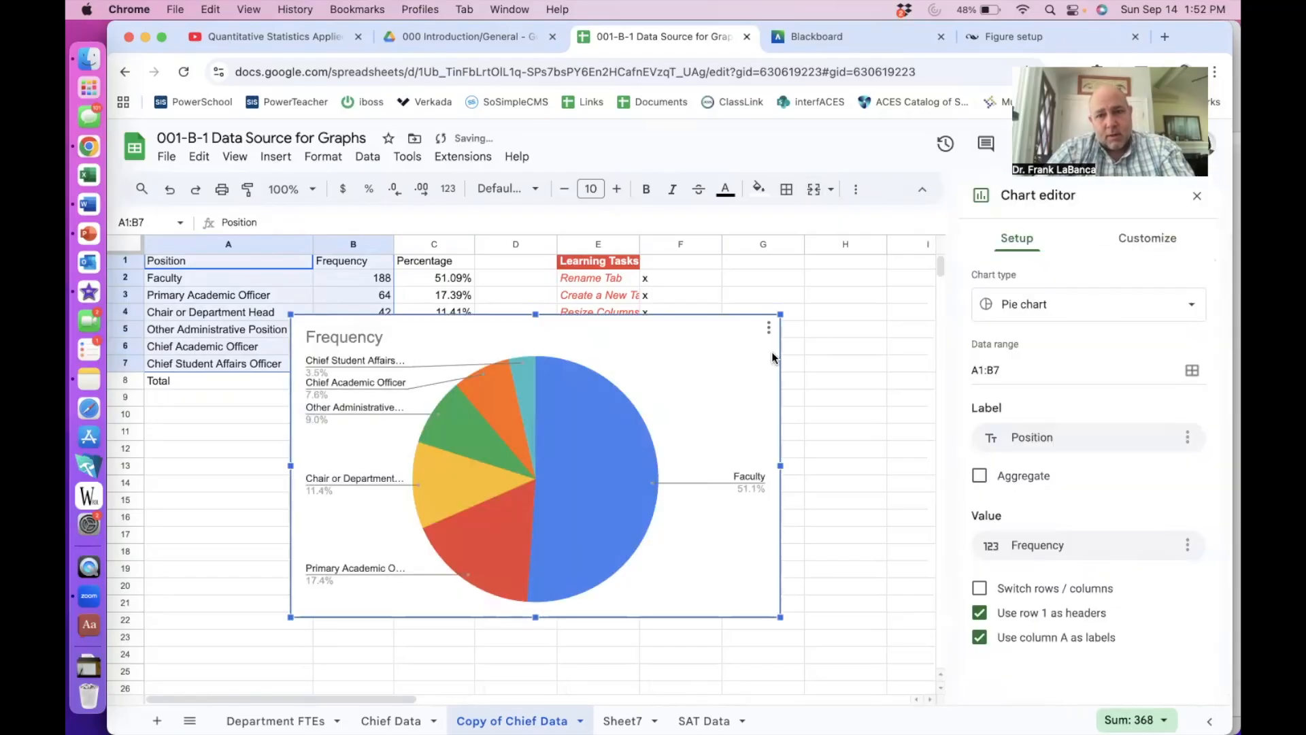
click(996, 306)
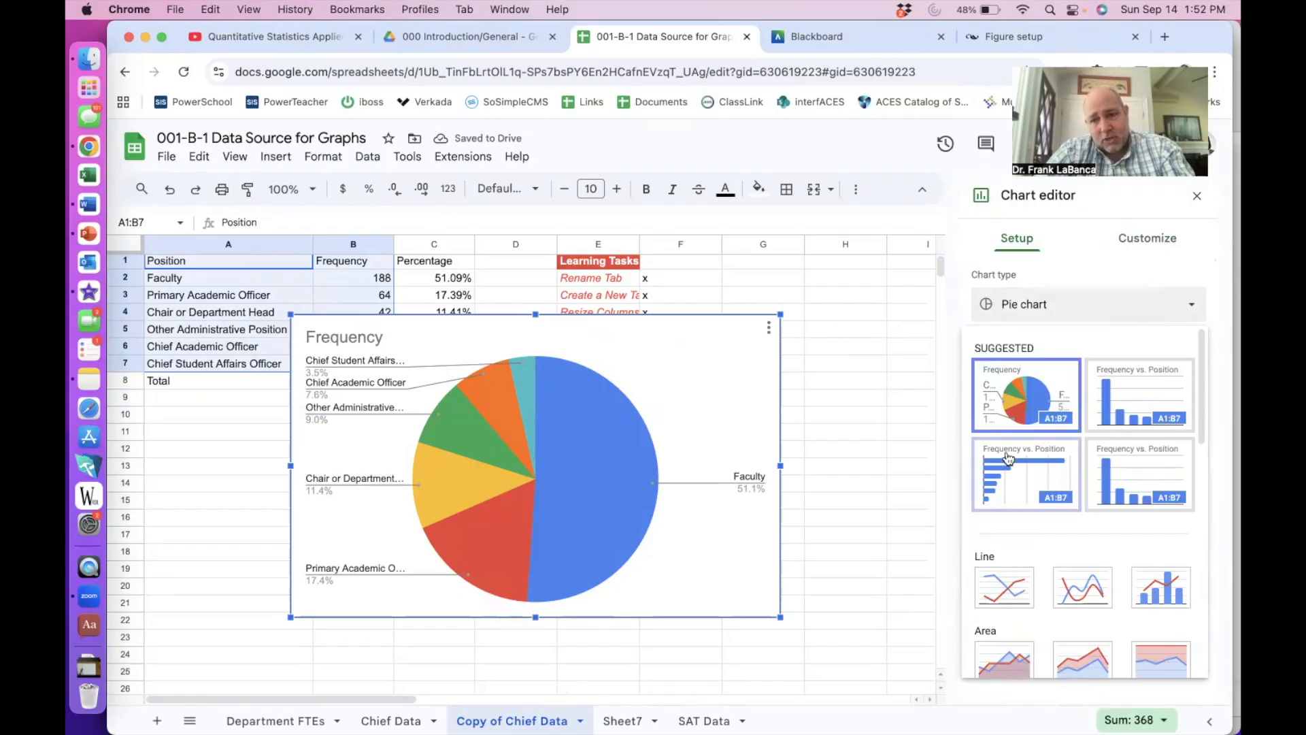
scroll(1010, 489, down, 5)
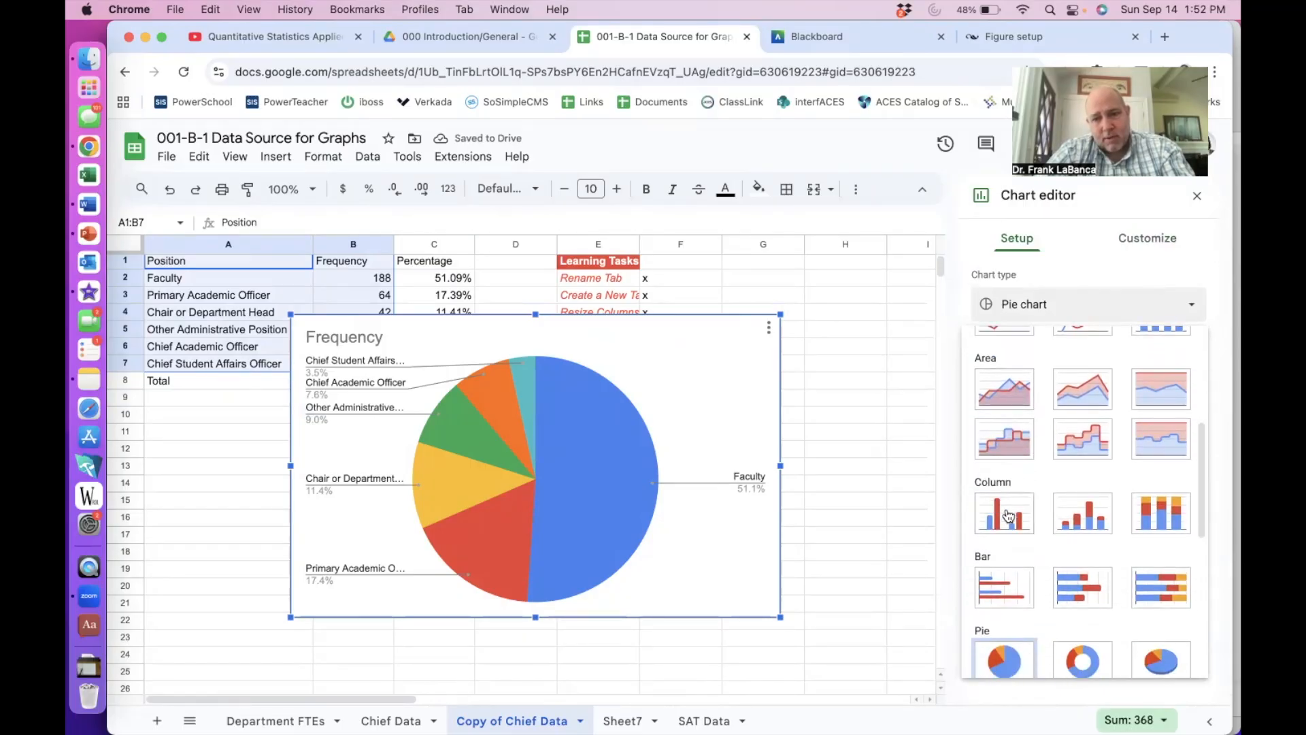
click(1008, 511)
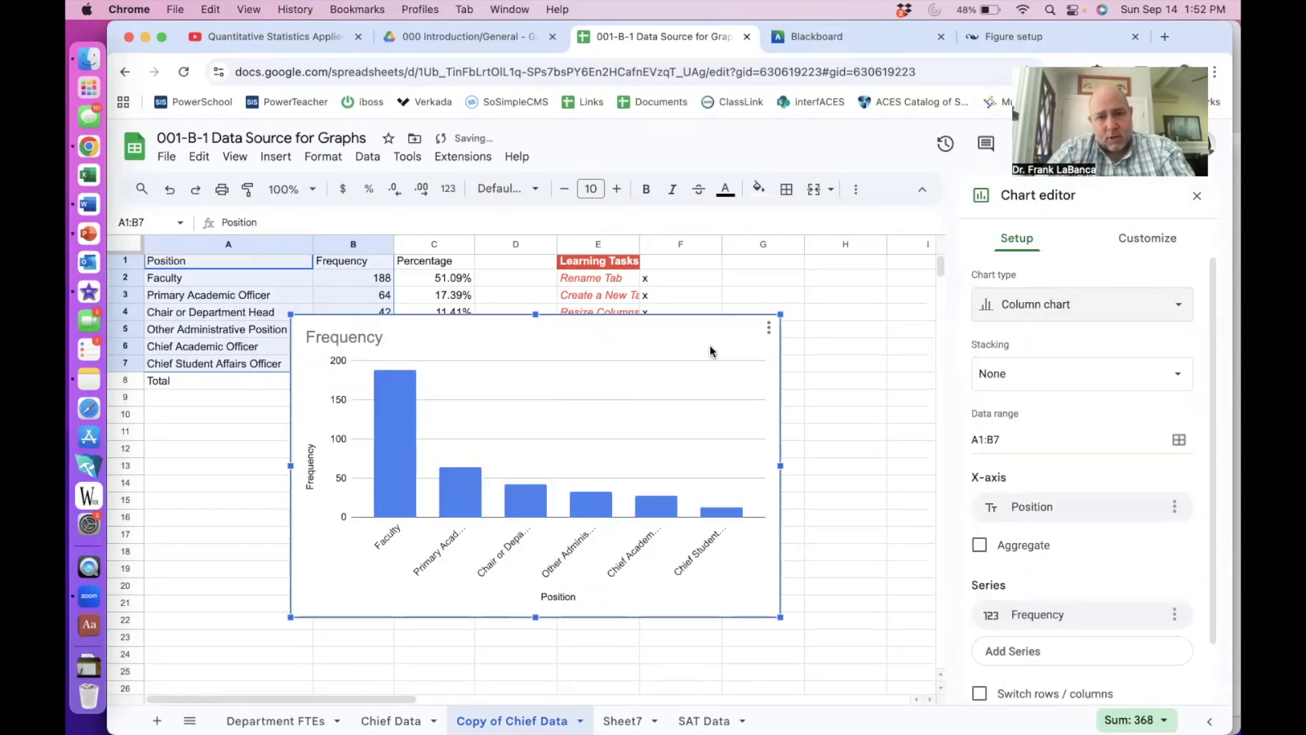
- Delete the 'Frequency' title, move the chart below the table and make it taller, then switch to SAT Data
click(697, 345)
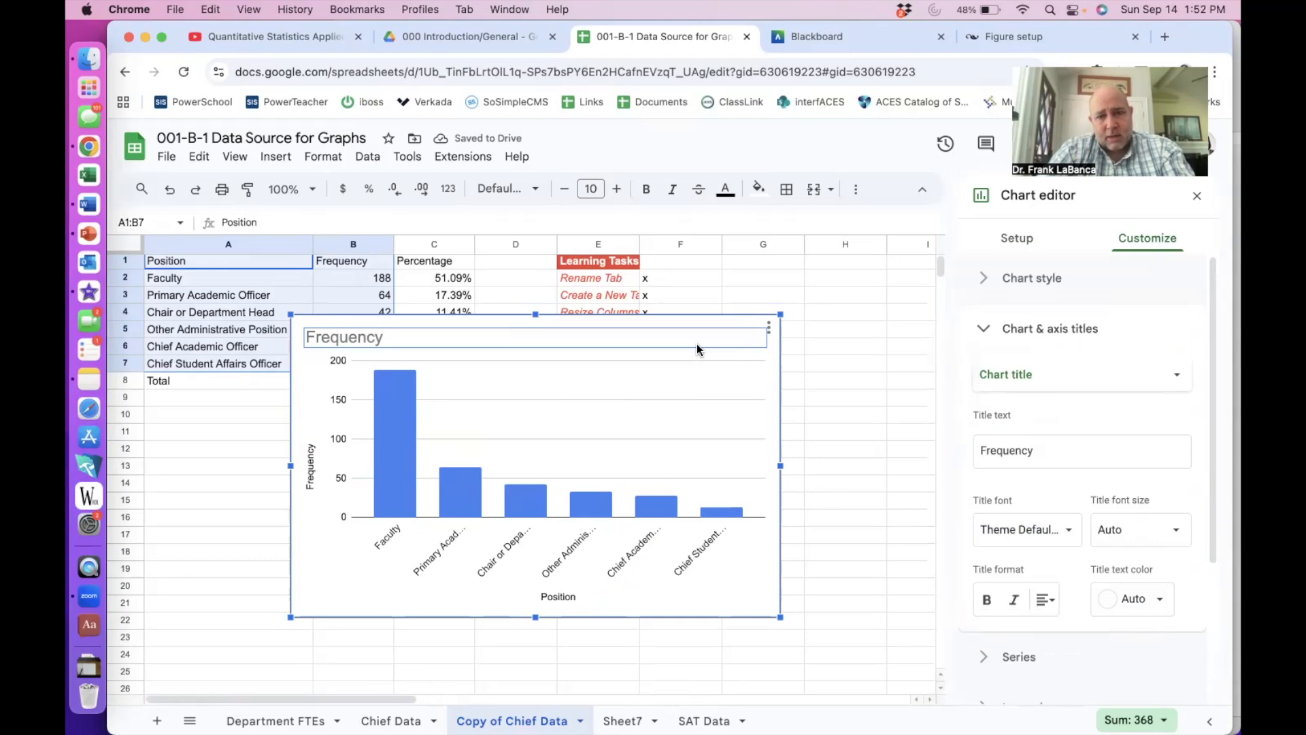
key(BackSpace)
drag(671, 324, 736, 368)
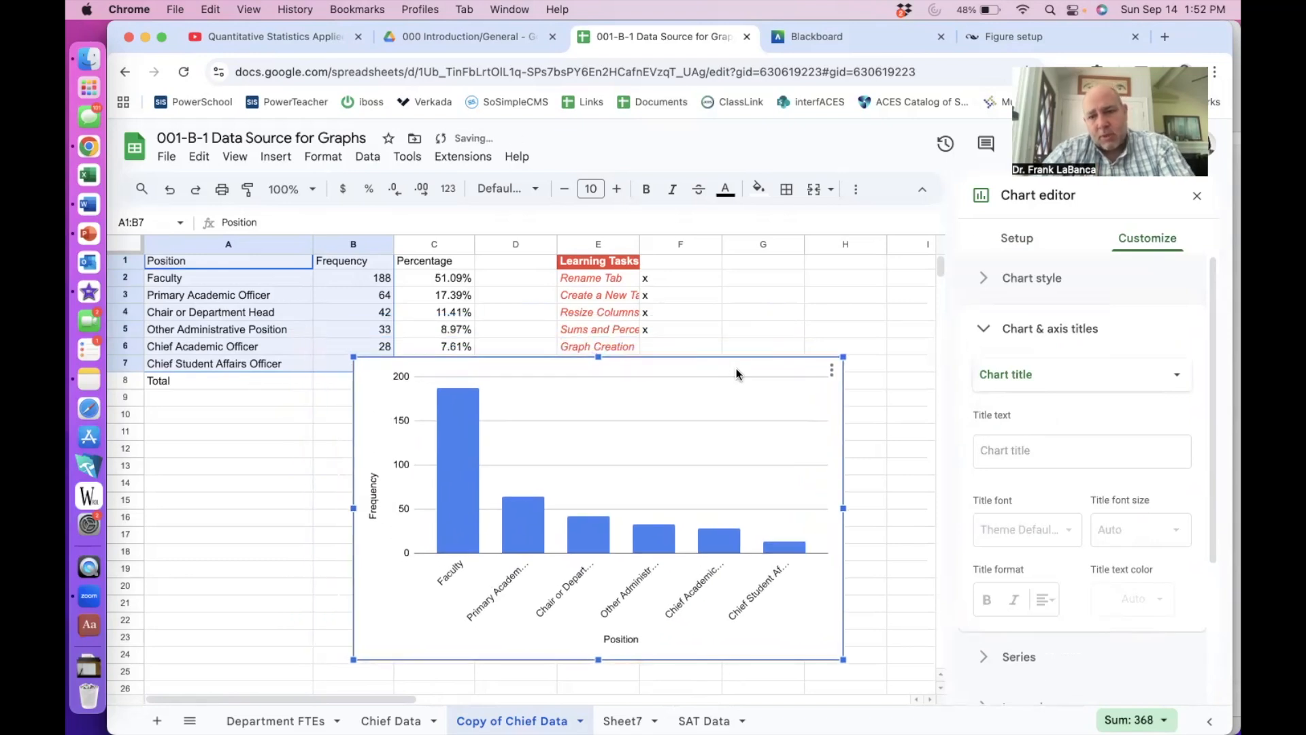
drag(601, 353, 604, 231)
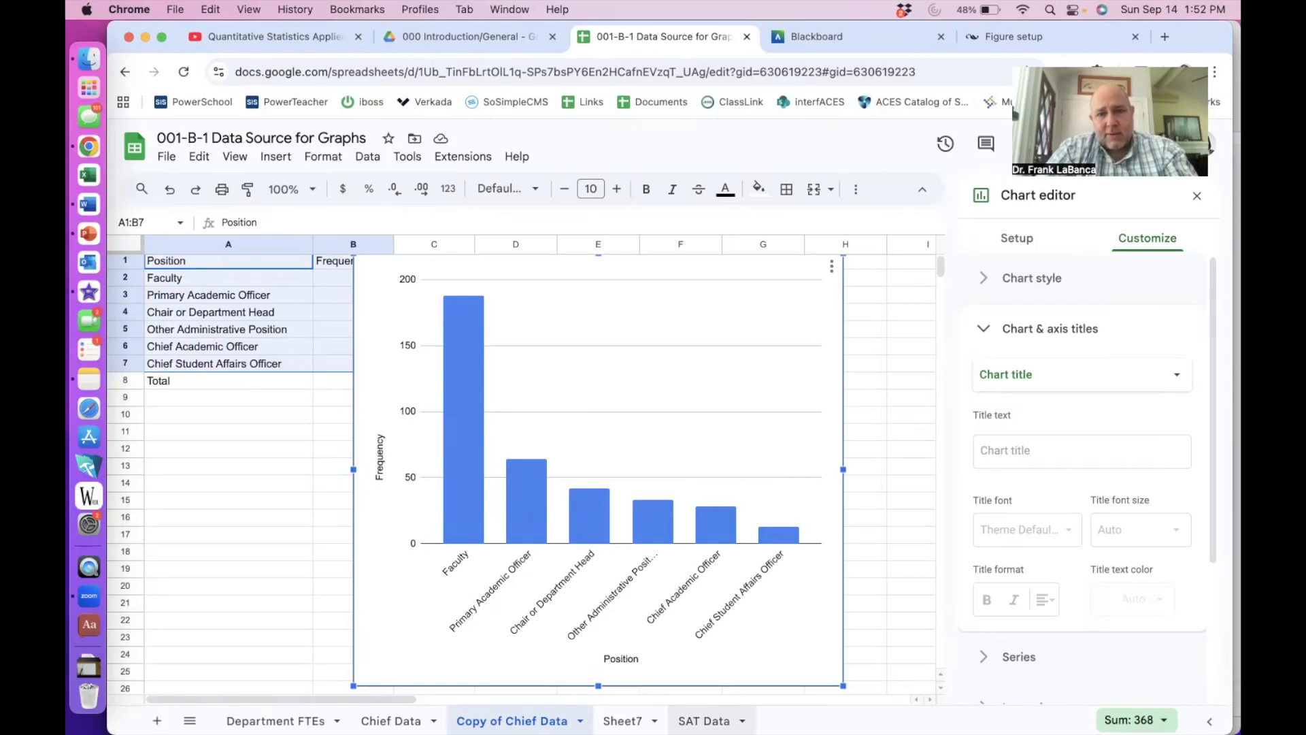
click(703, 720)
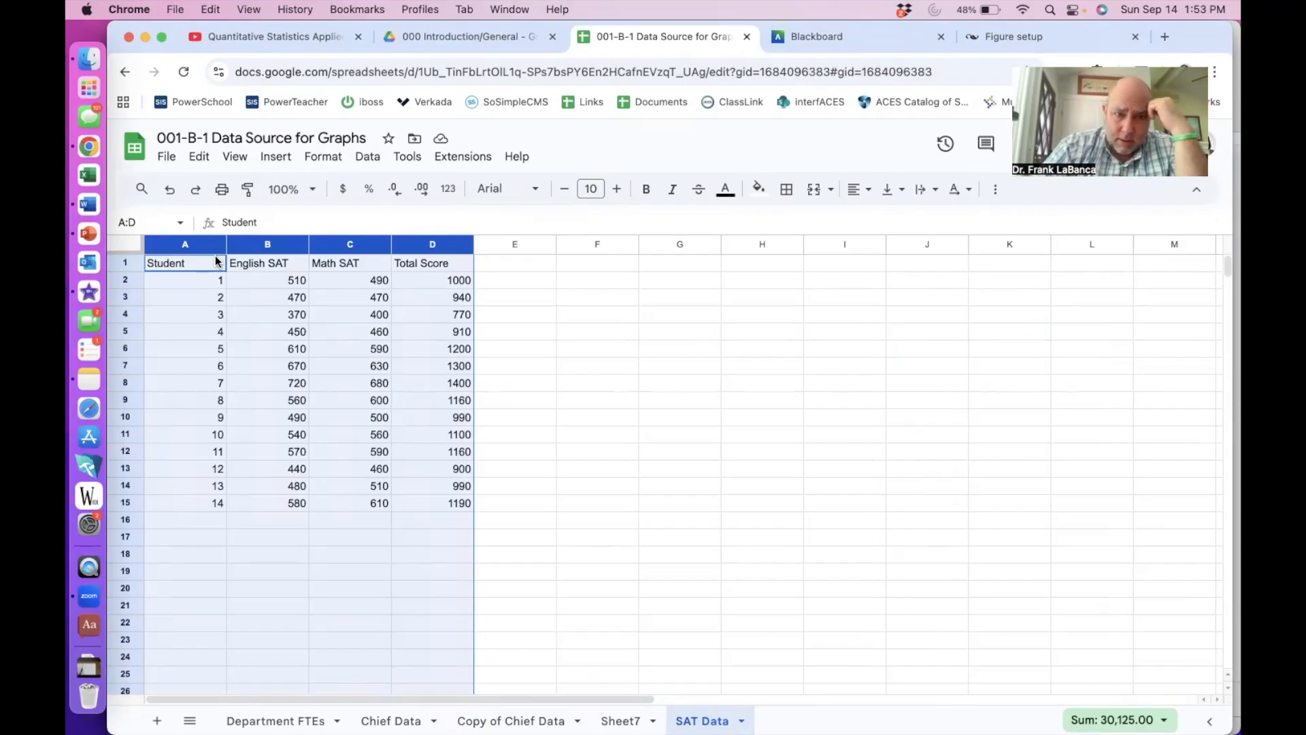
- Chart Student, English SAT and Math SAT (A1:C15) as the 'English SAT and Math SAT' column chart, then select columns A–C
drag(207, 263, 342, 509)
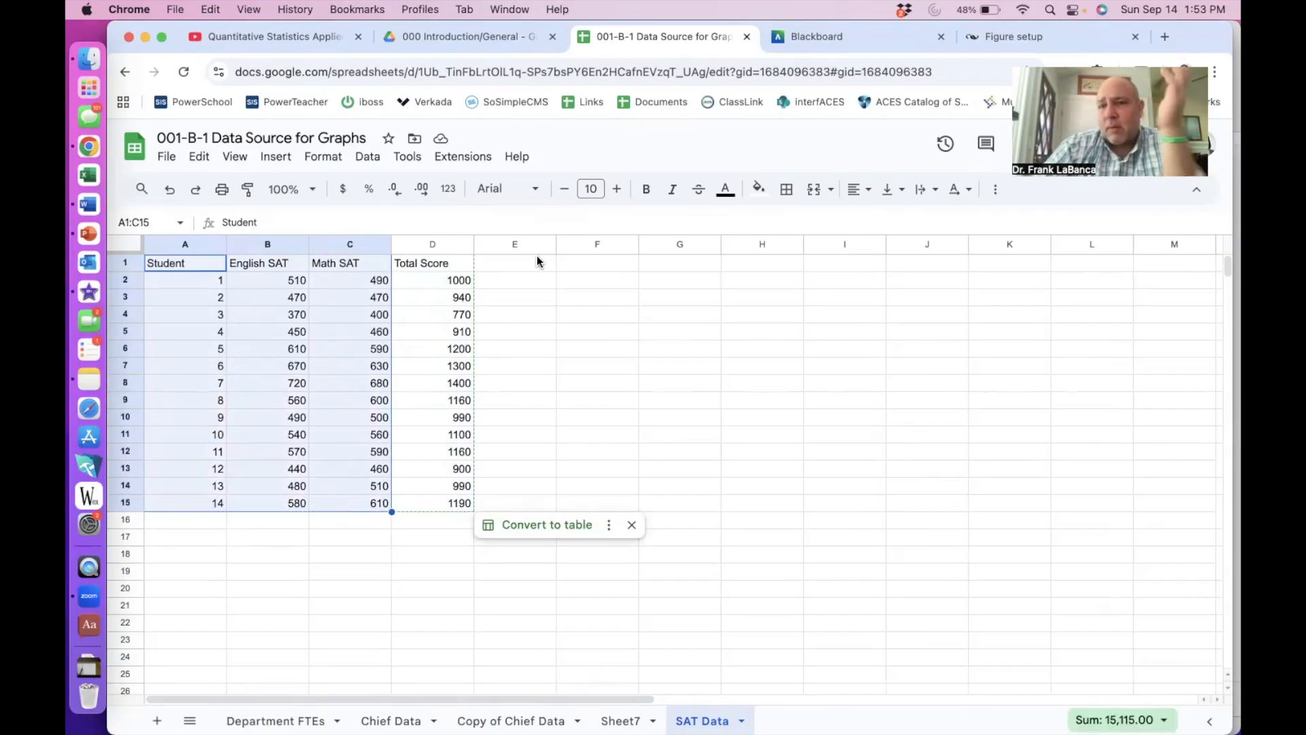
click(995, 189)
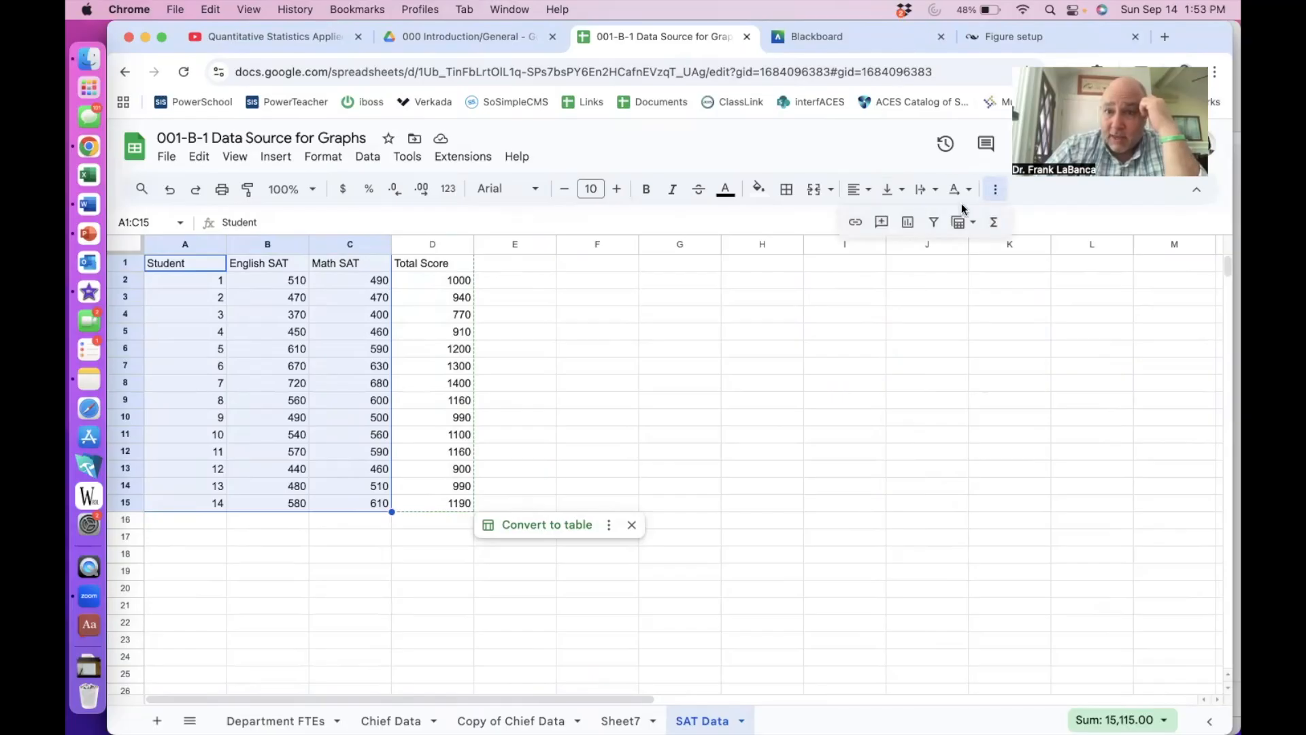
click(907, 222)
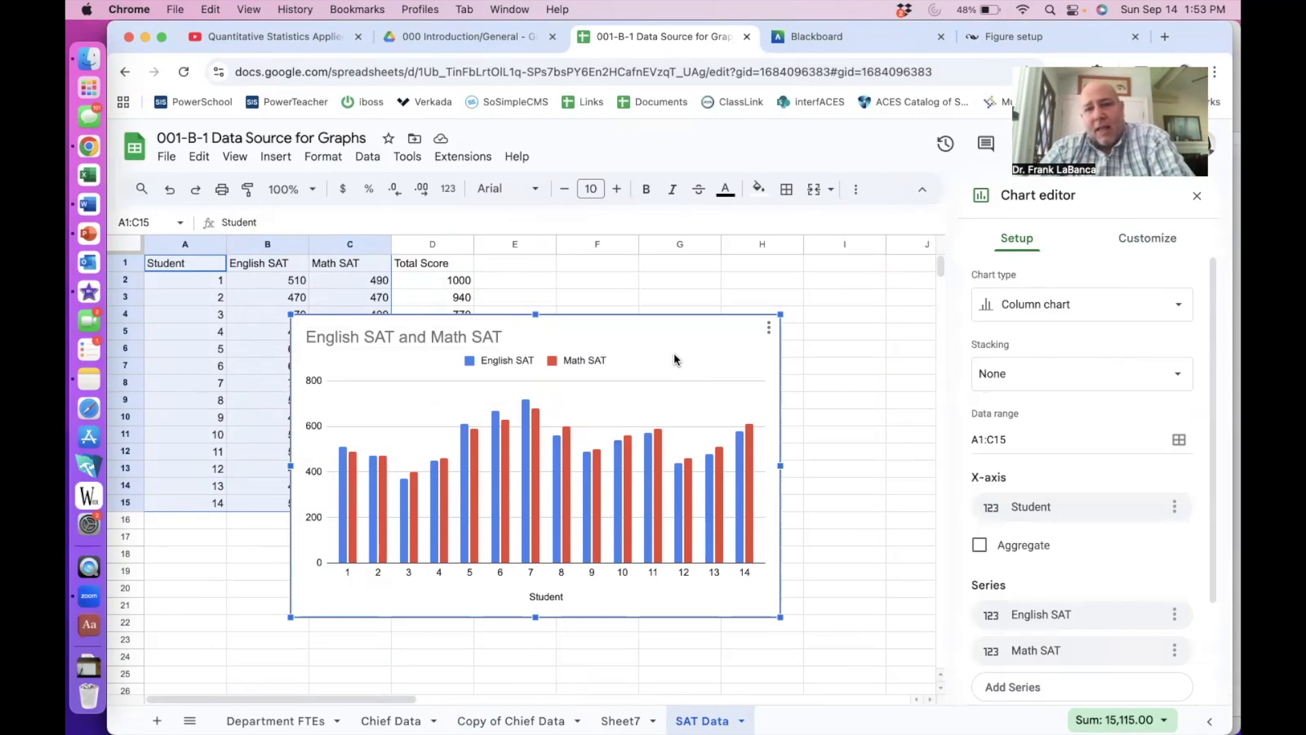
click(665, 328)
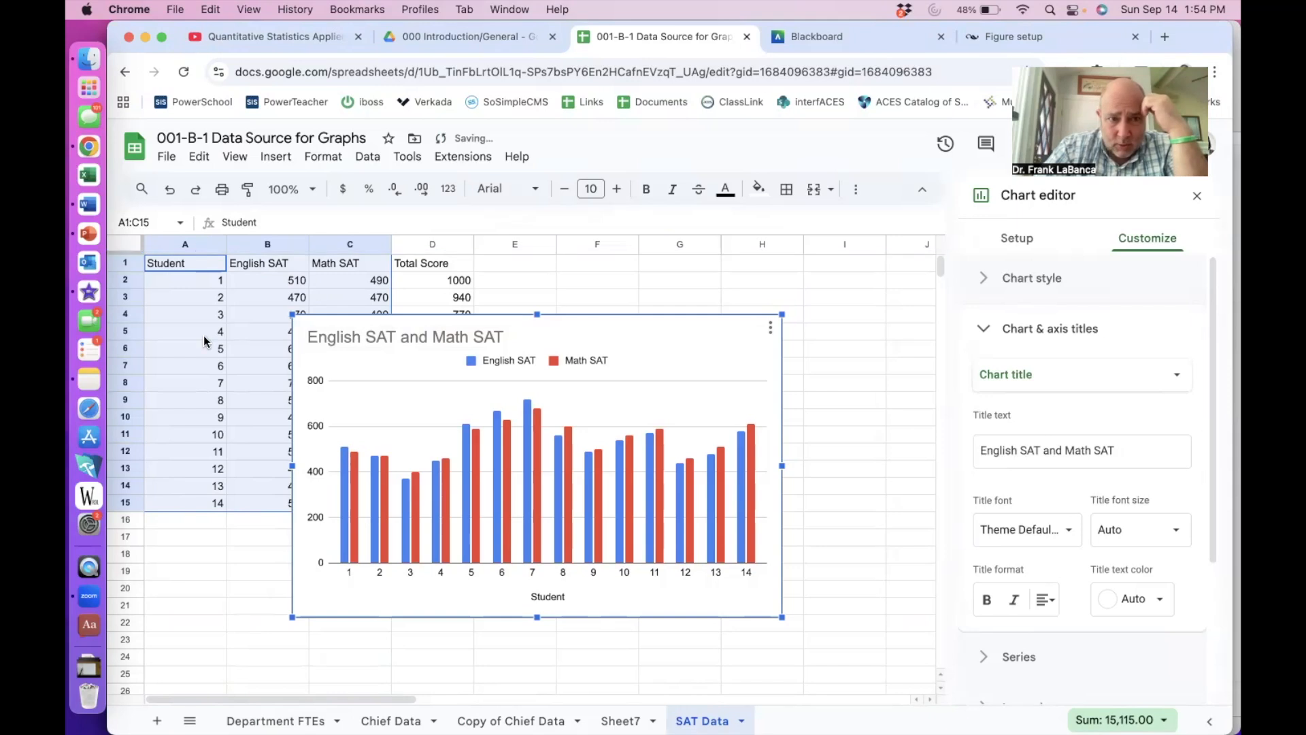
click(204, 293)
drag(201, 245, 411, 246)
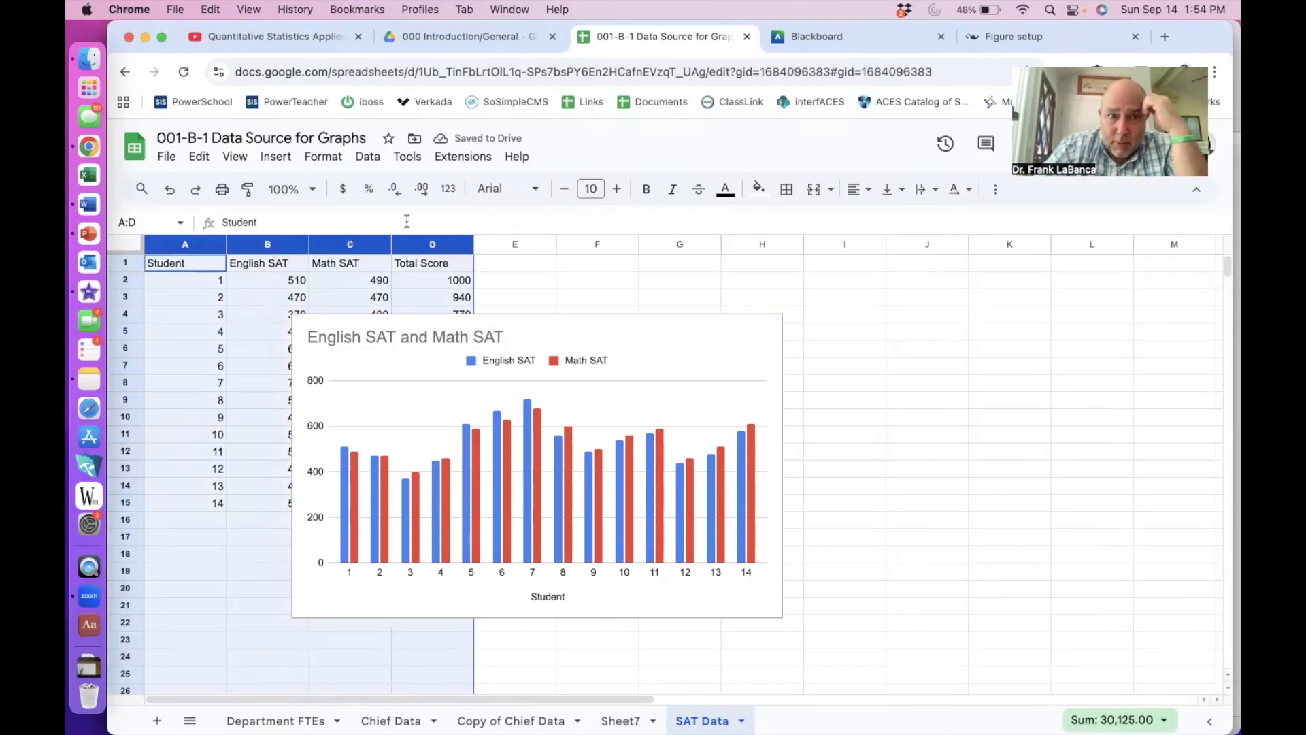
- Sort the data by English SAT A to Z with a header row, and move the column chart over columns F–L
click(367, 157)
mouse_move(384, 206)
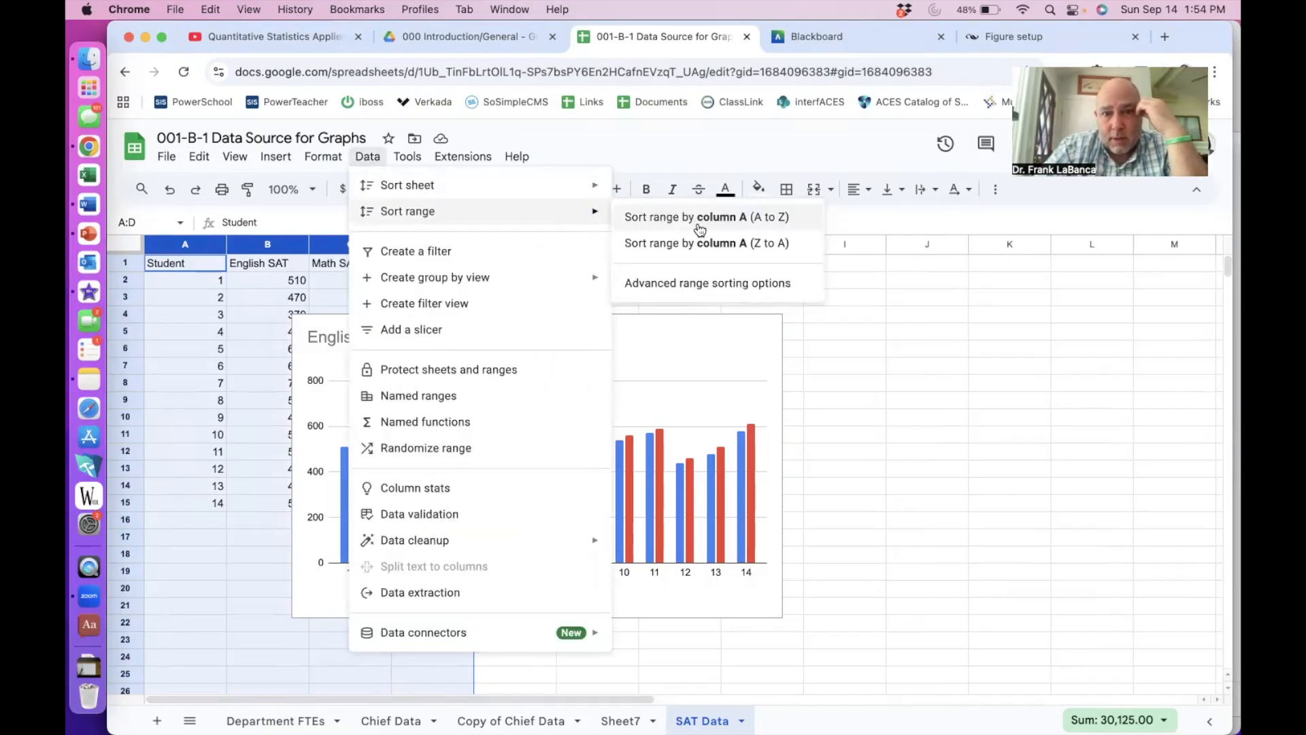
click(691, 283)
click(597, 371)
click(578, 411)
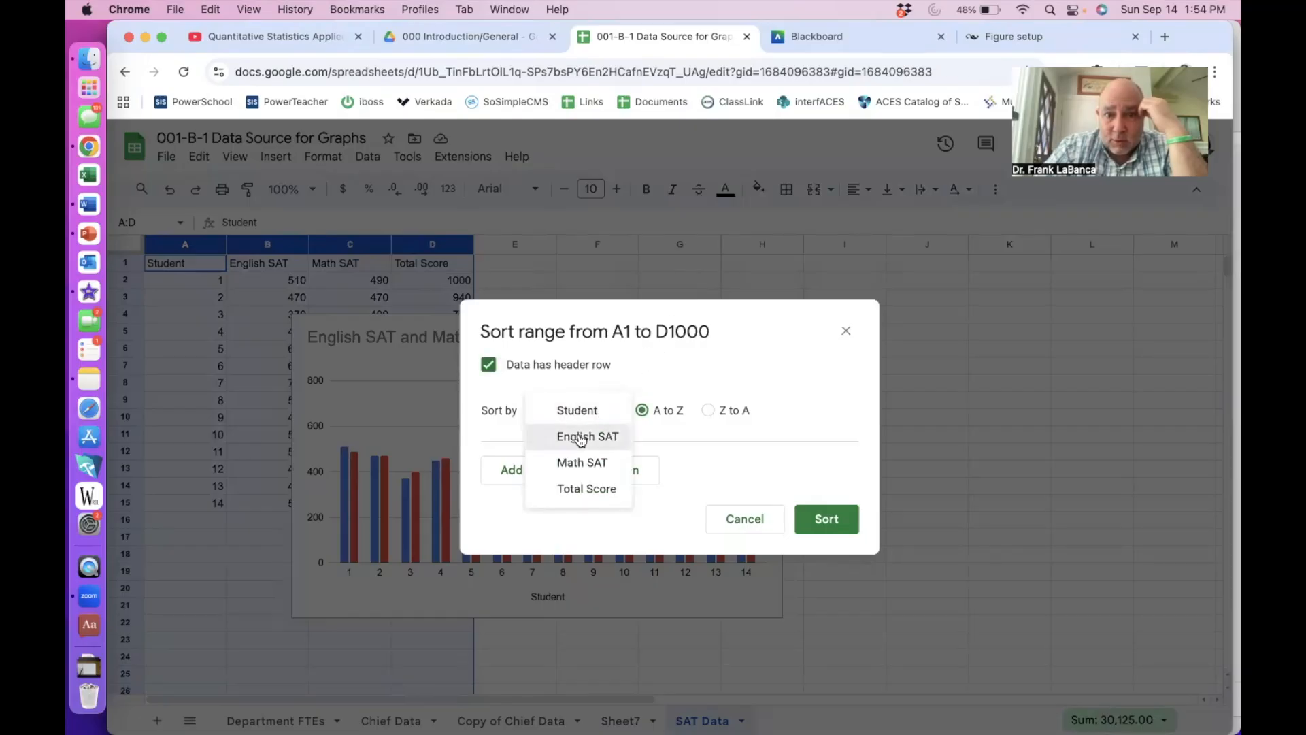
click(580, 437)
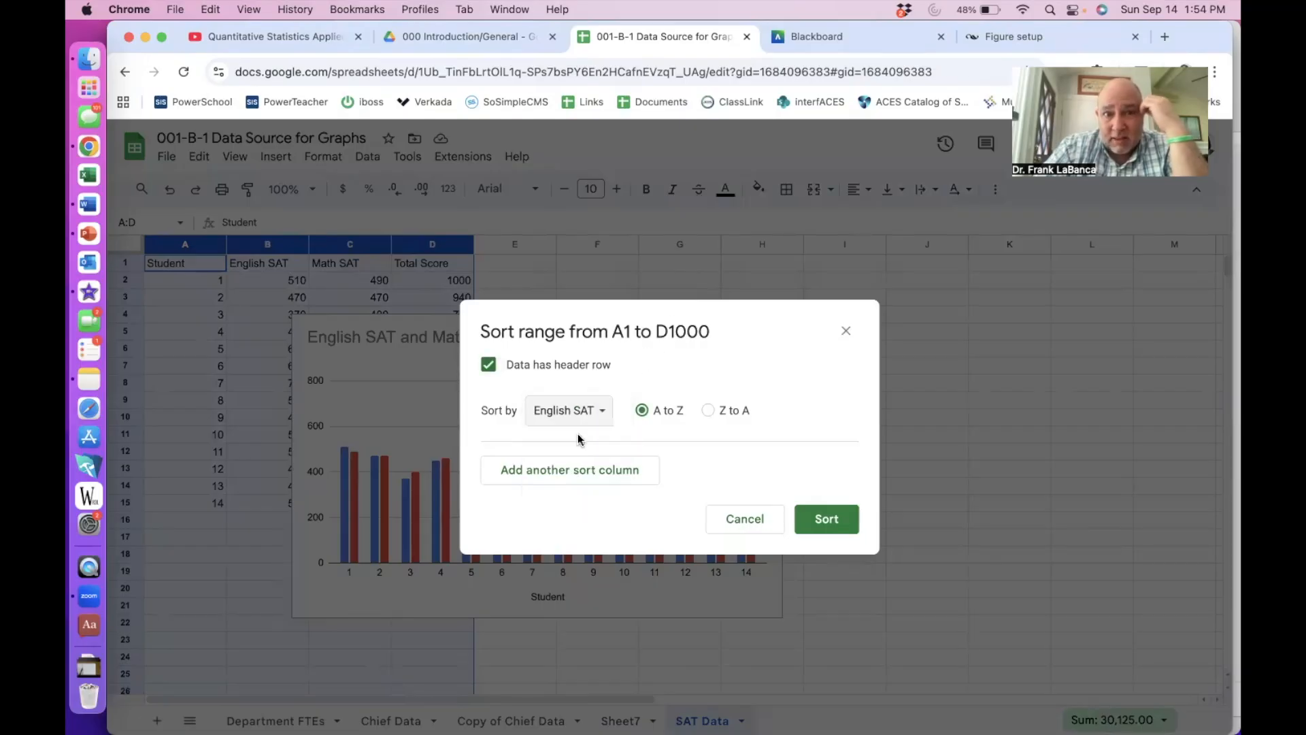
click(809, 510)
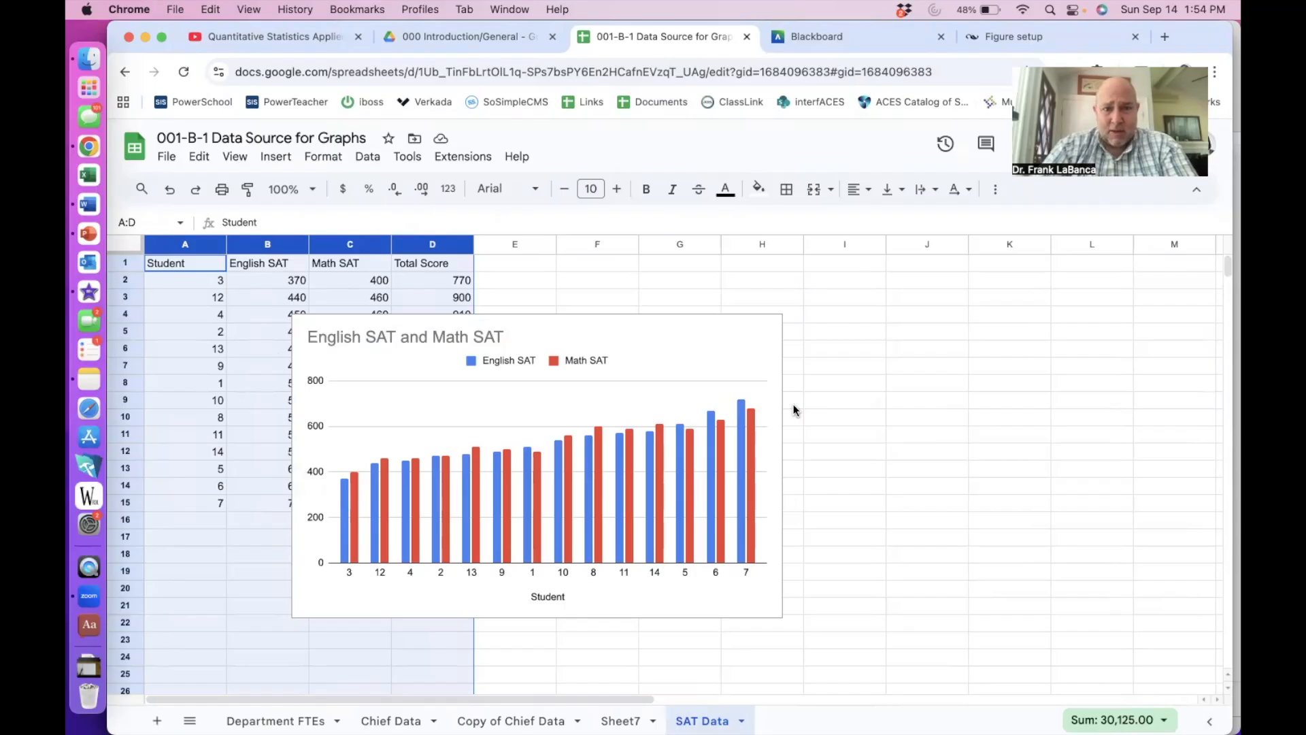
click(687, 352)
drag(687, 353, 972, 311)
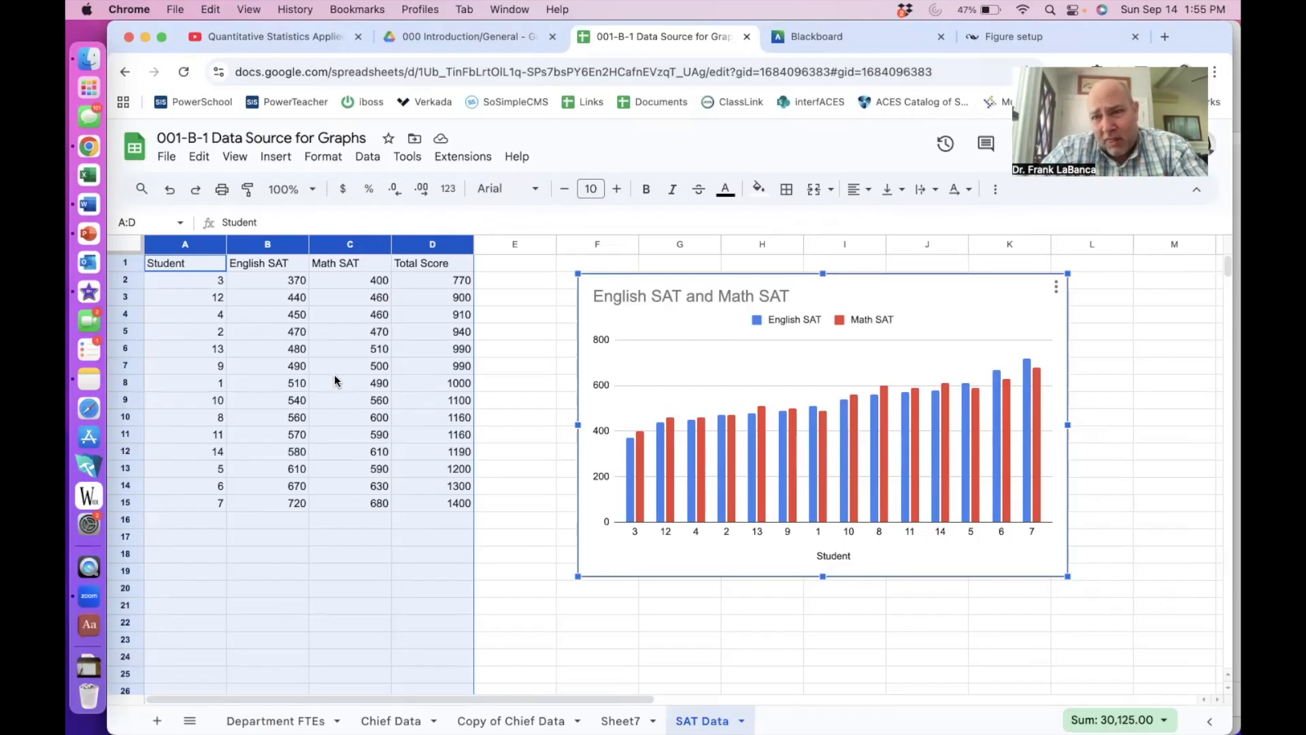
- Insert a chart from the English SAT and Math SAT scores in B1:C15
click(260, 346)
click(267, 267)
drag(275, 281, 322, 499)
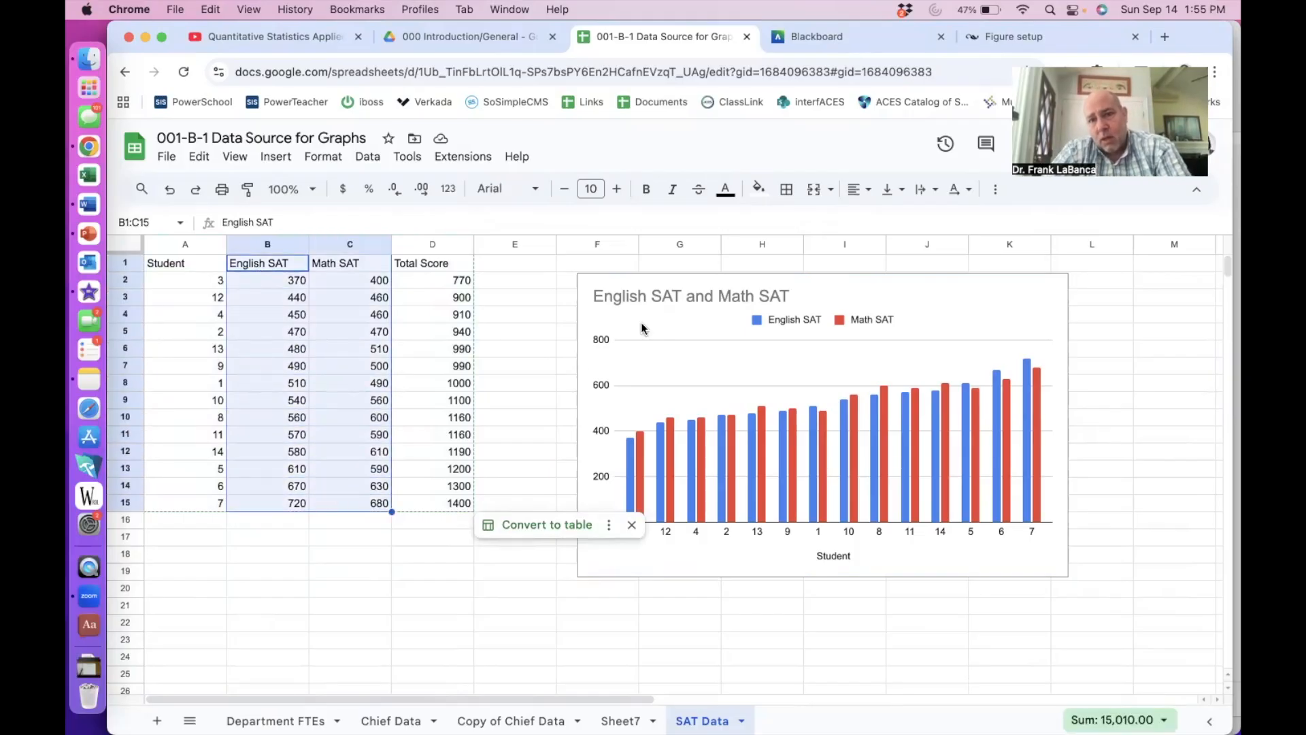
click(995, 189)
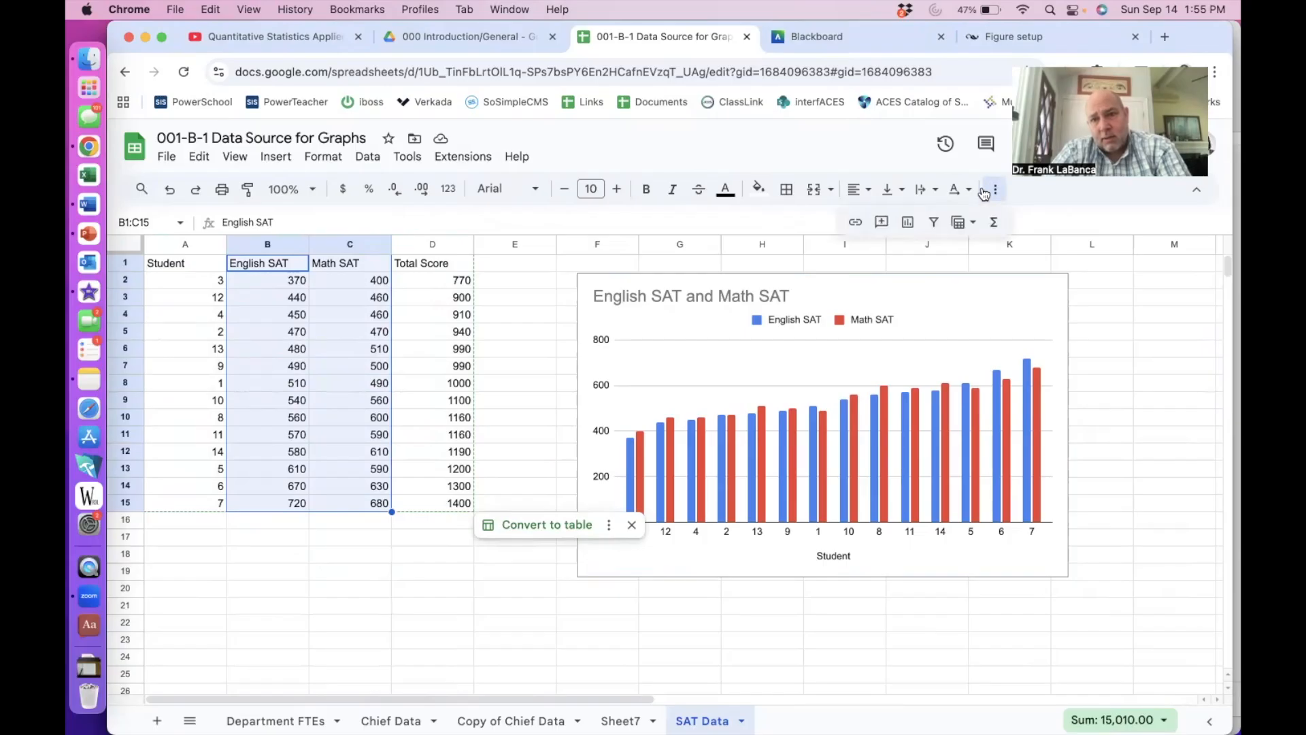
click(909, 222)
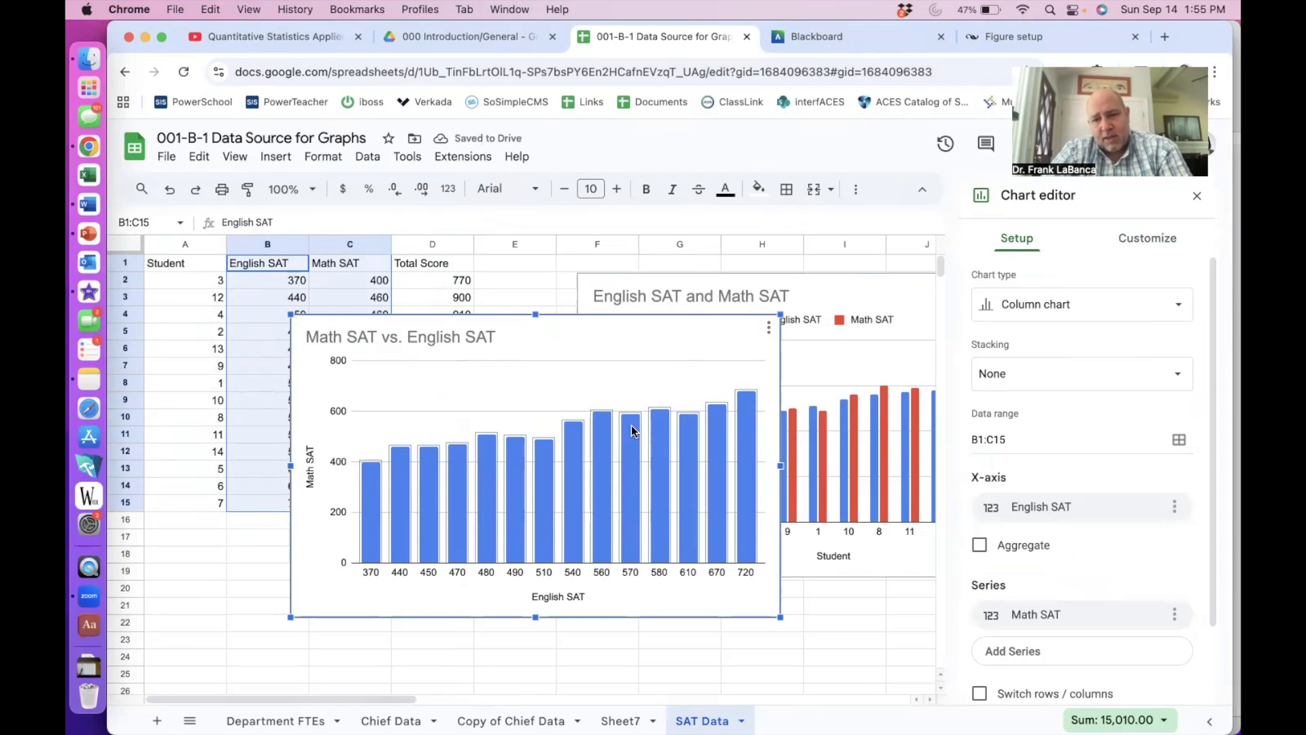
- Change the new chart to a scatter chart and delete its title
click(1014, 306)
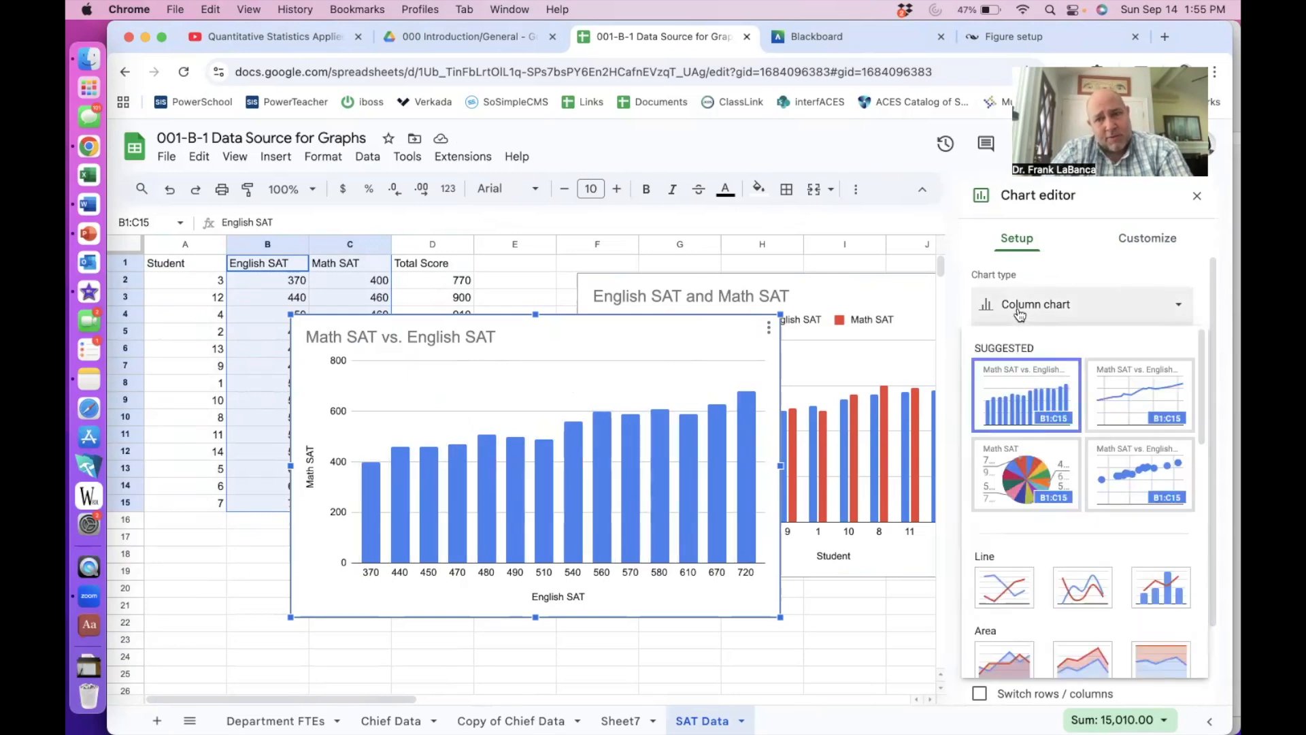
scroll(1031, 422, down, 5)
scroll(1029, 425, down, 4)
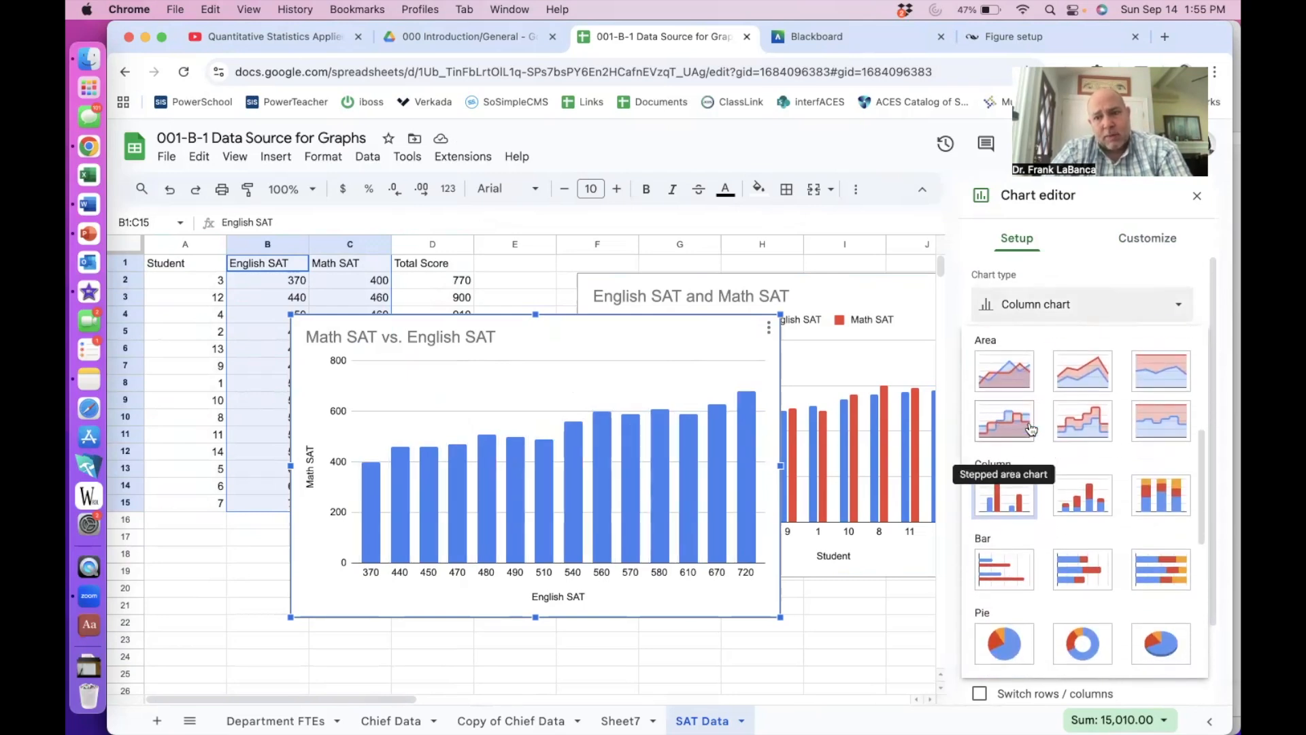
scroll(1029, 422, down, 2)
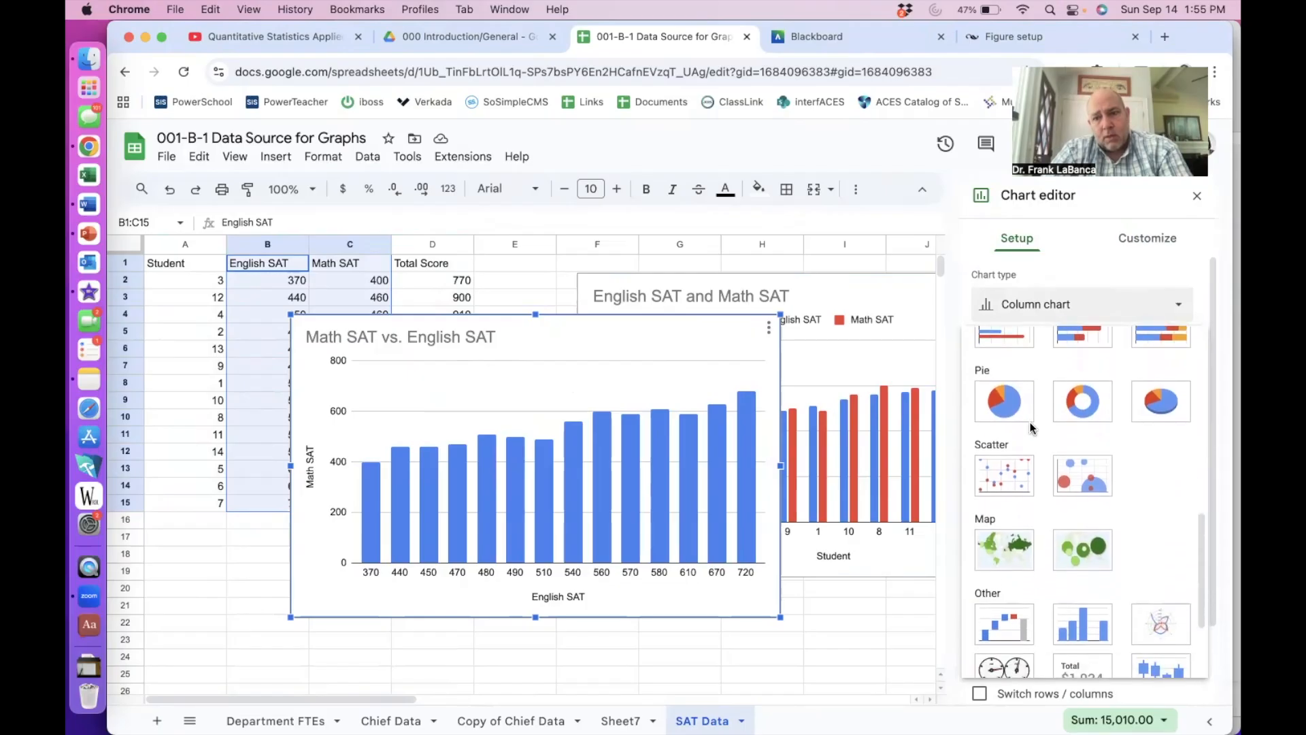
click(1018, 472)
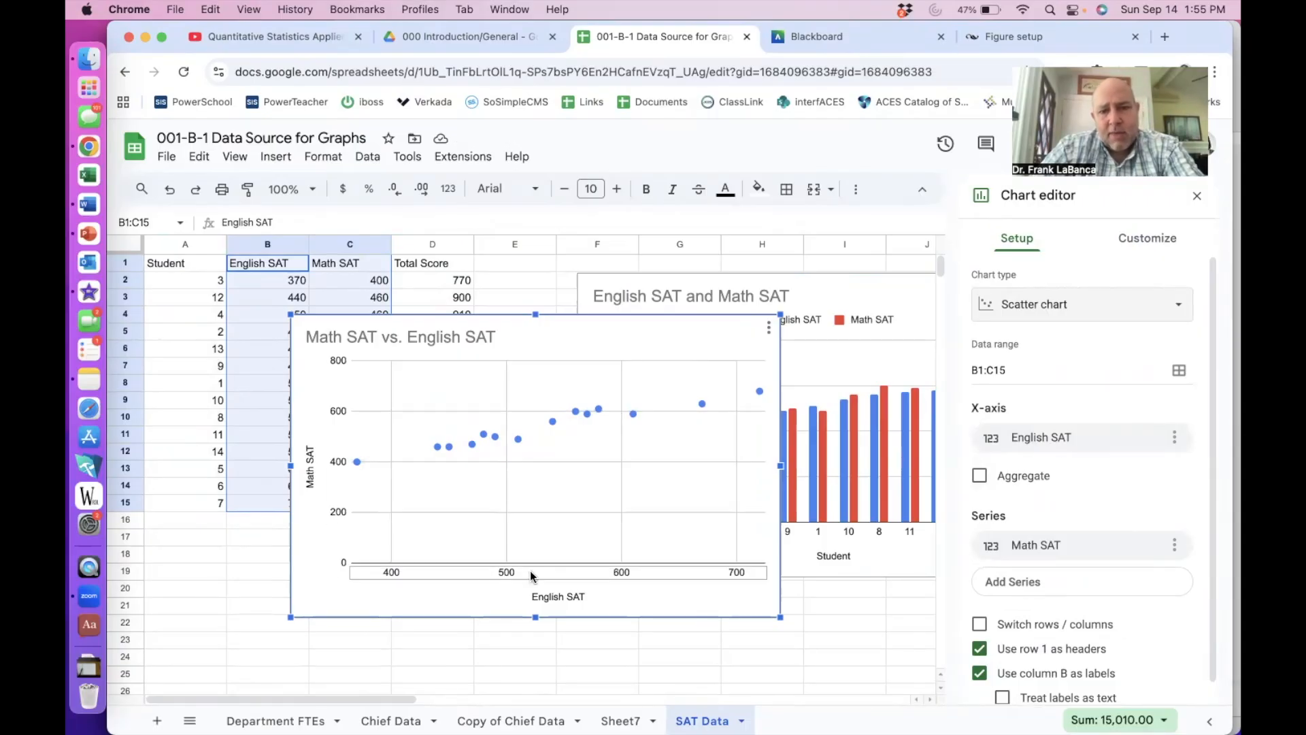
click(494, 338)
key(BackSpace)
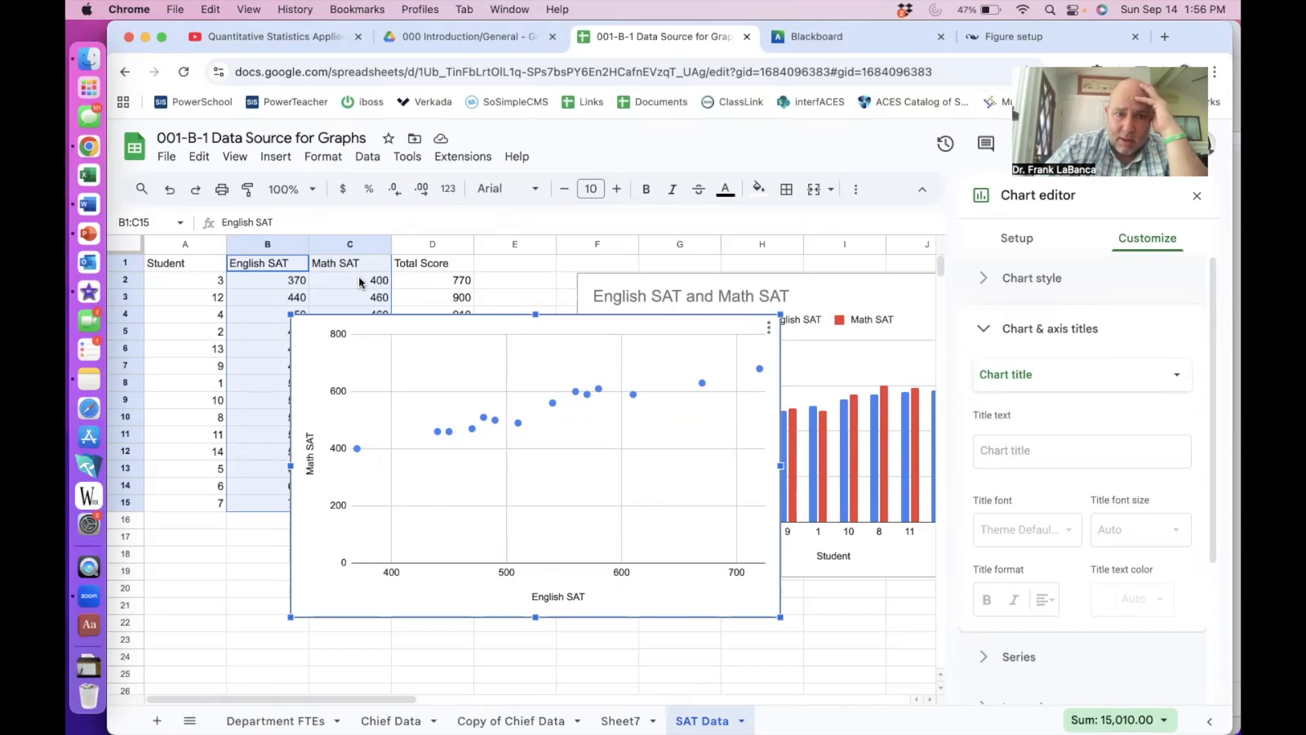
- Set the scatter chart's vertical (Math SAT) axis minimum to 350
scroll(359, 284, down, 3)
scroll(359, 285, up, 3)
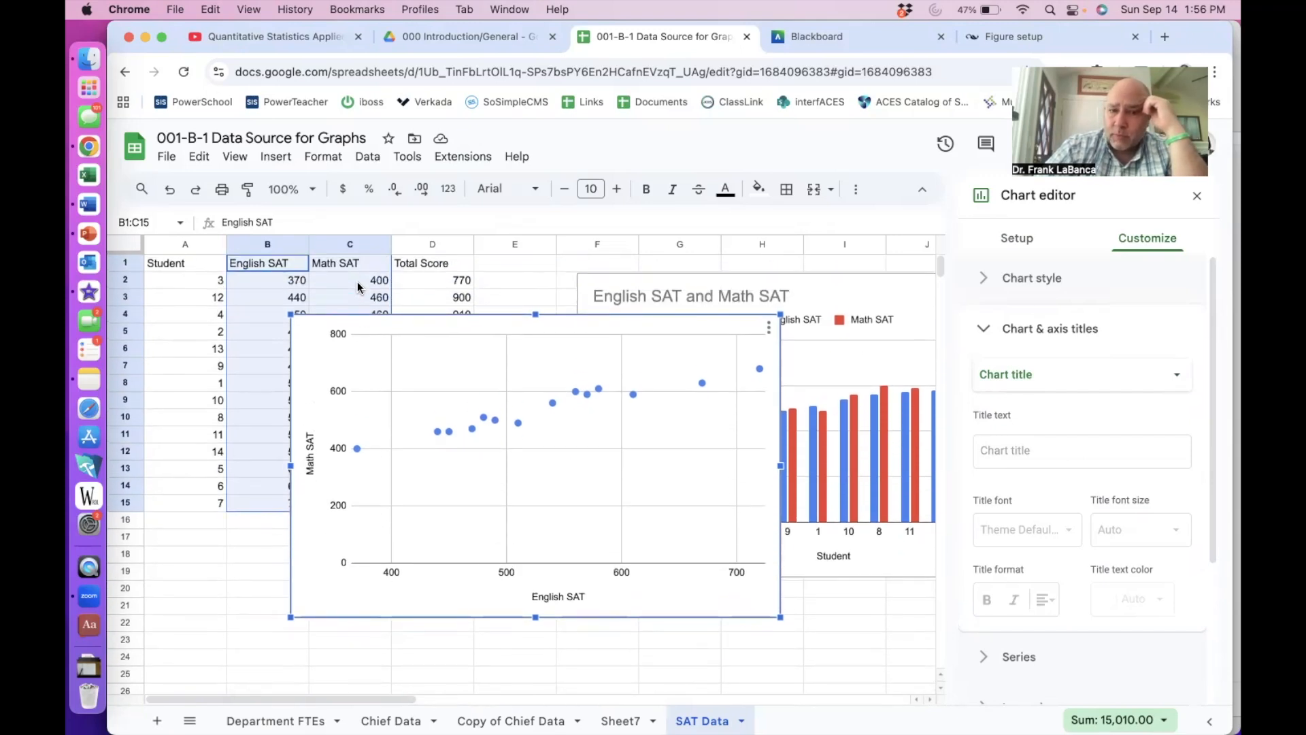
click(342, 509)
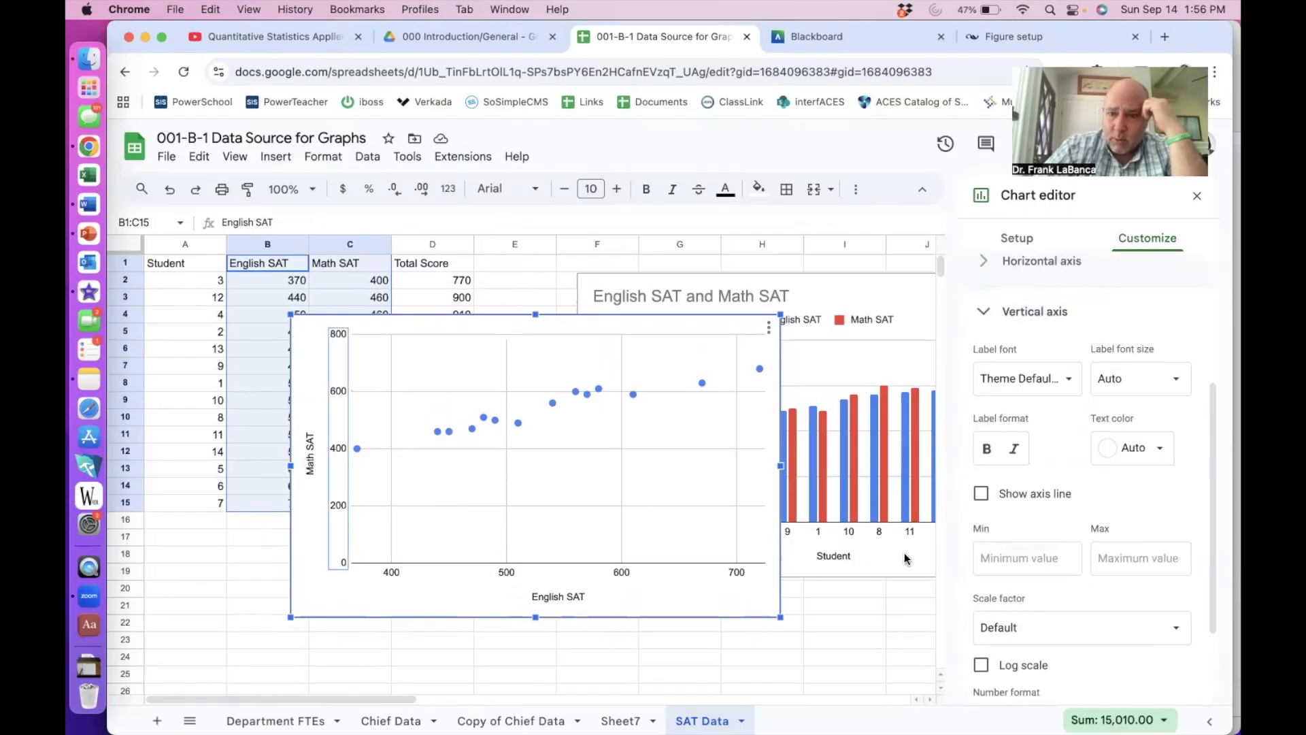
click(340, 510)
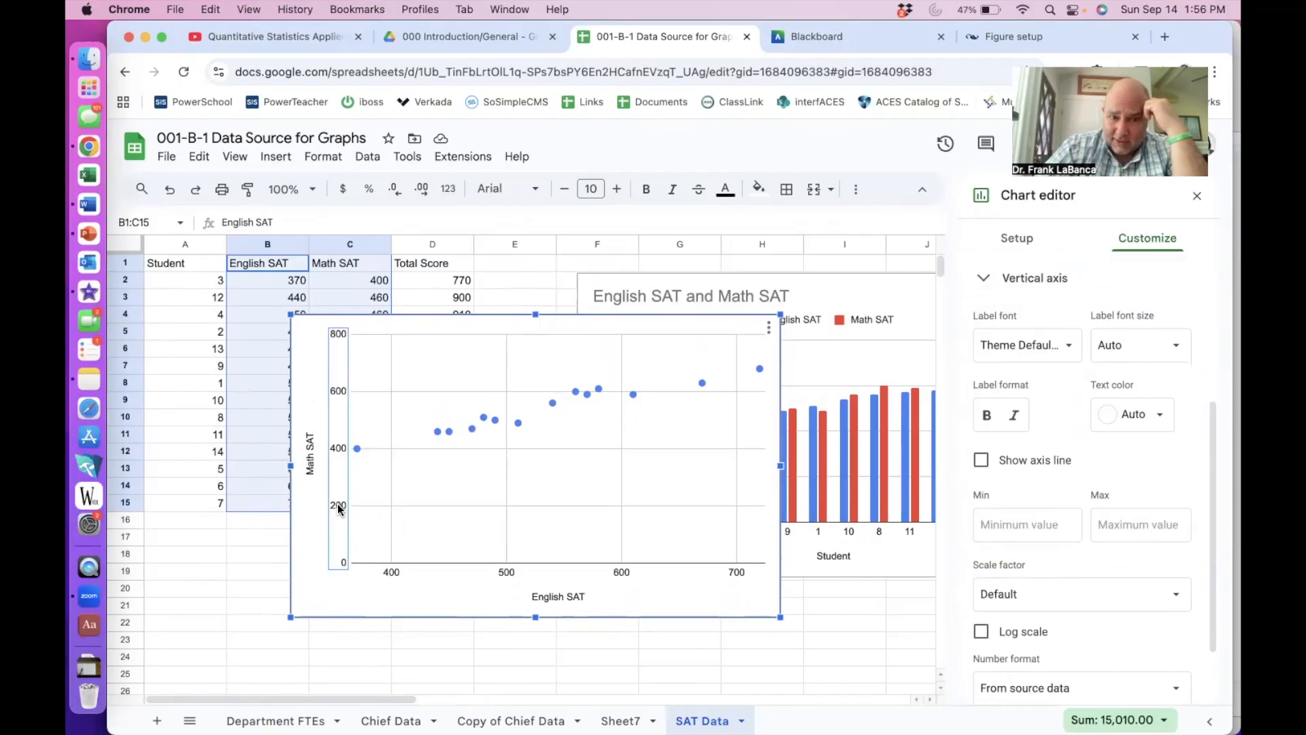
click(1017, 521)
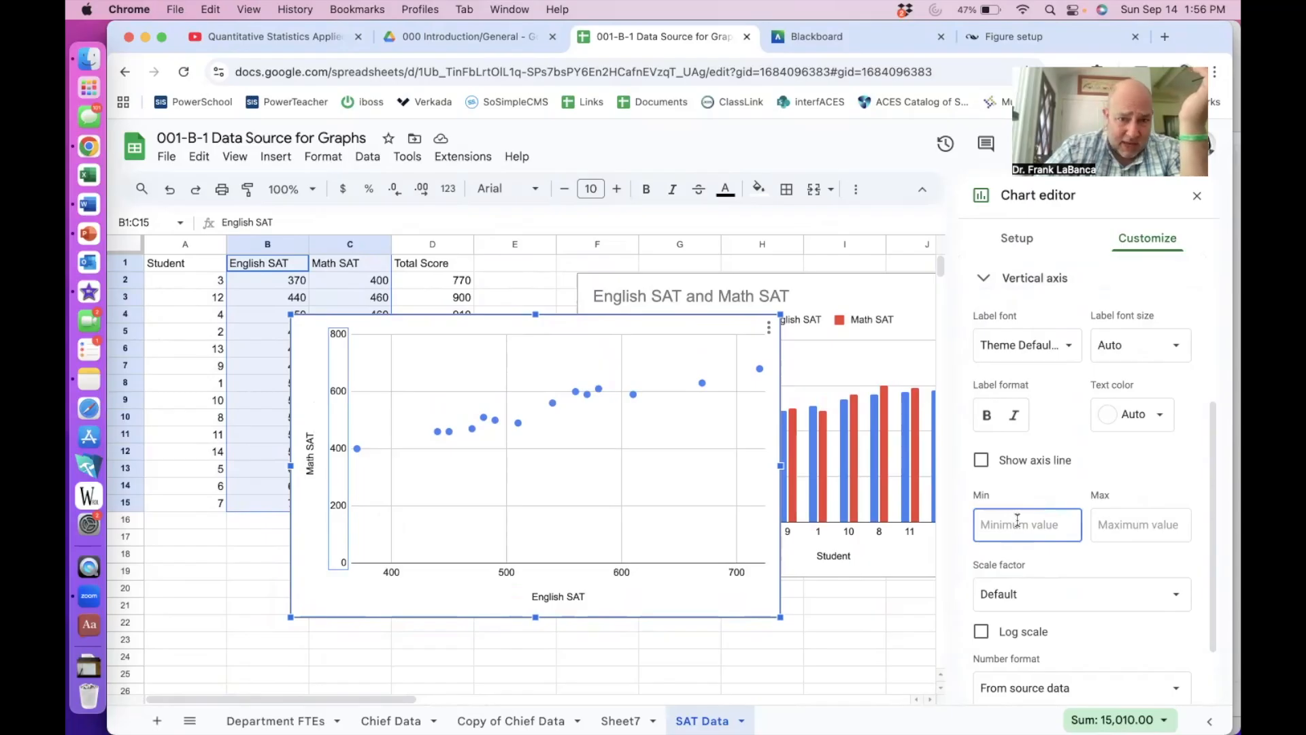
text(300)
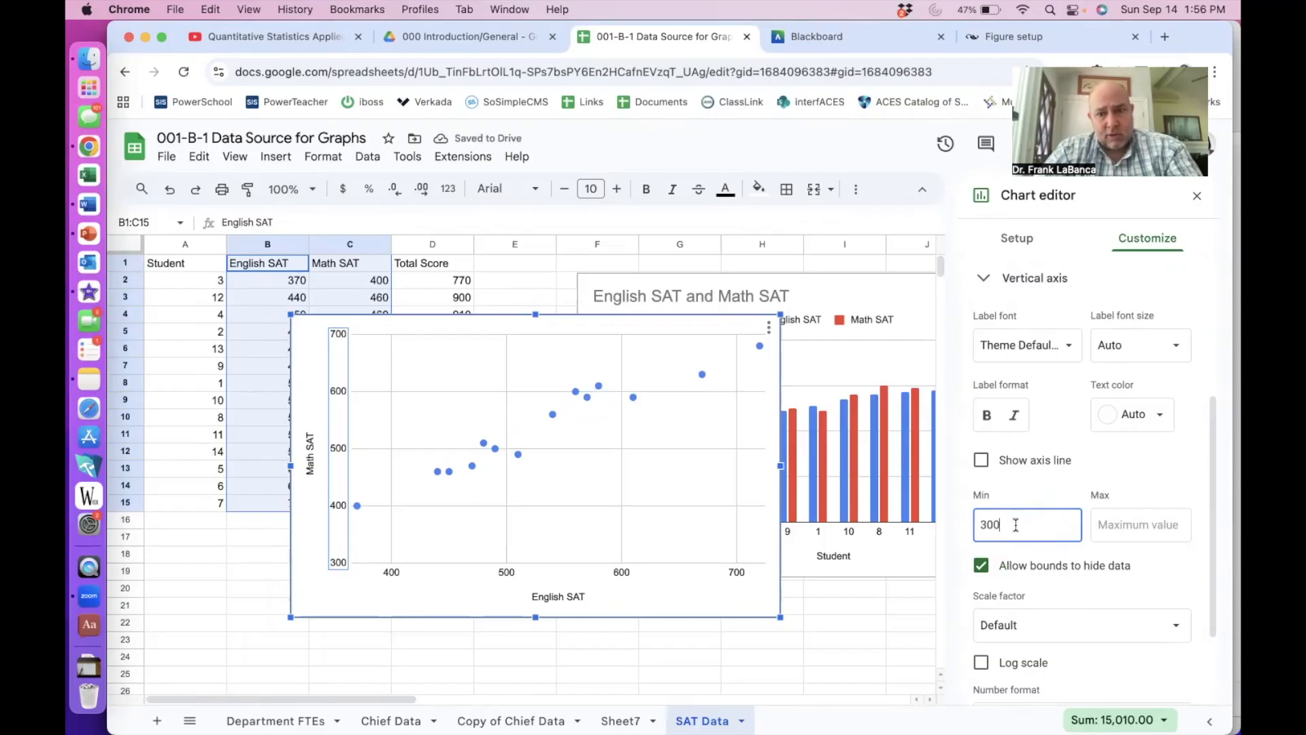
drag(1012, 525, 983, 525)
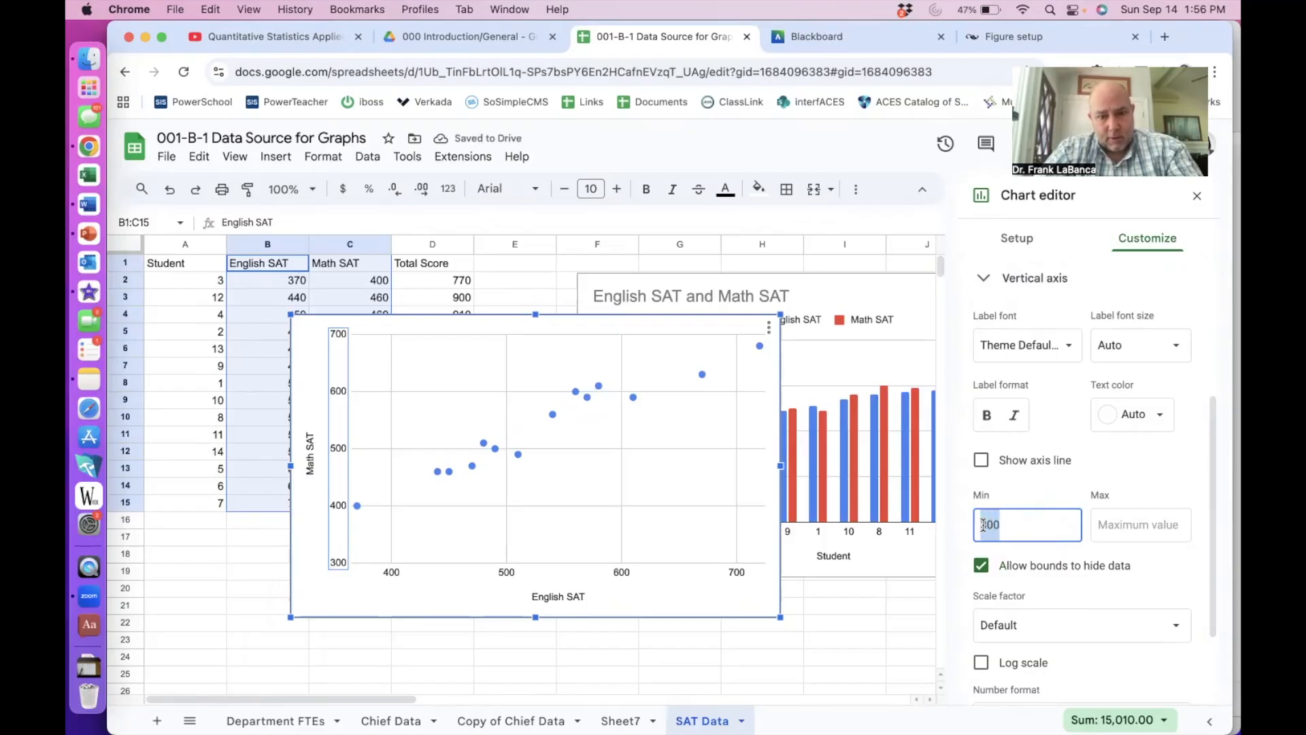
text(350)
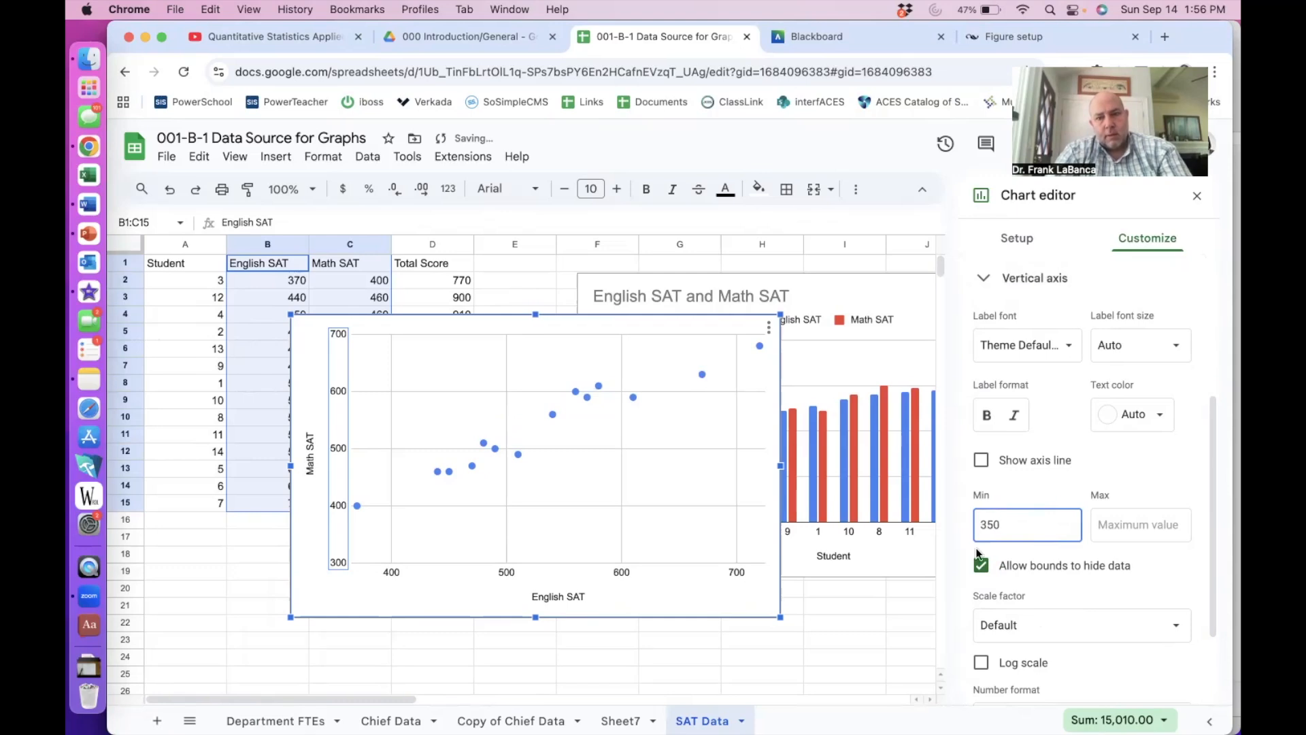
click(680, 505)
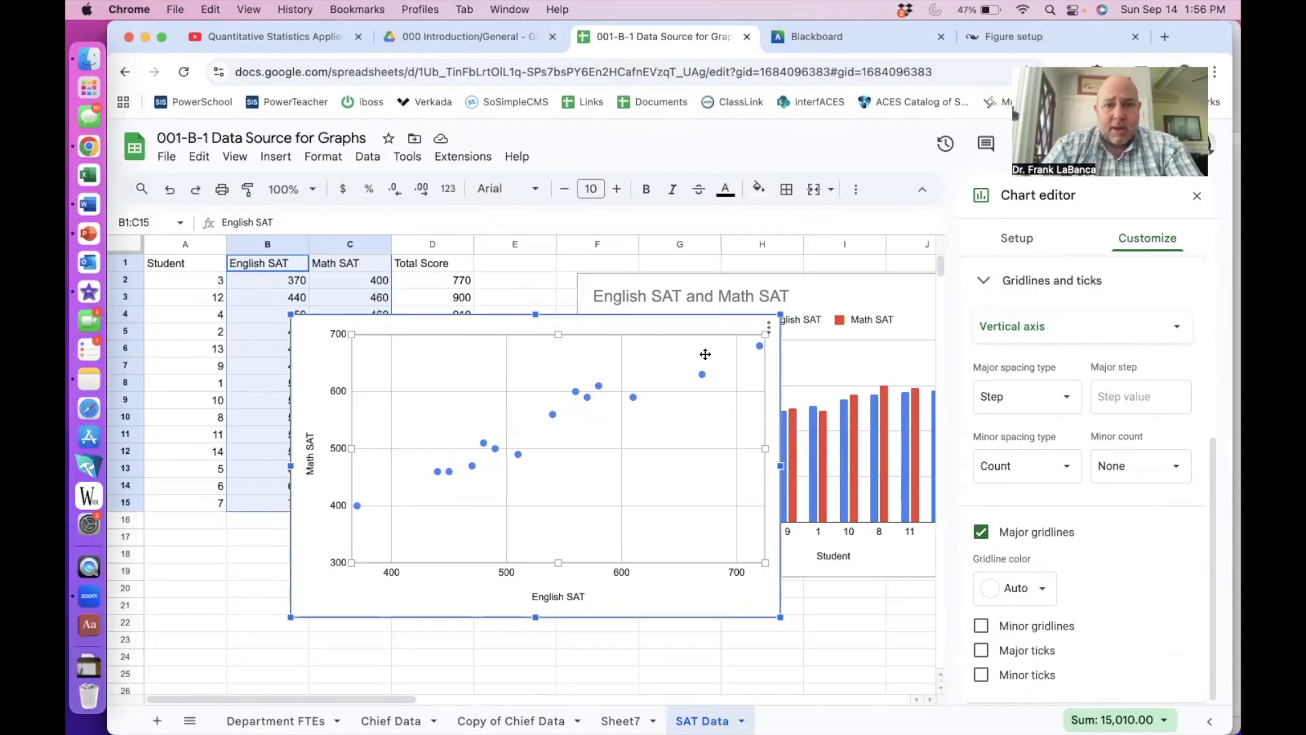
- Move the scatter chart onto columns A–G, close the chart editor, and place the column chart beside it
drag(649, 325, 553, 359)
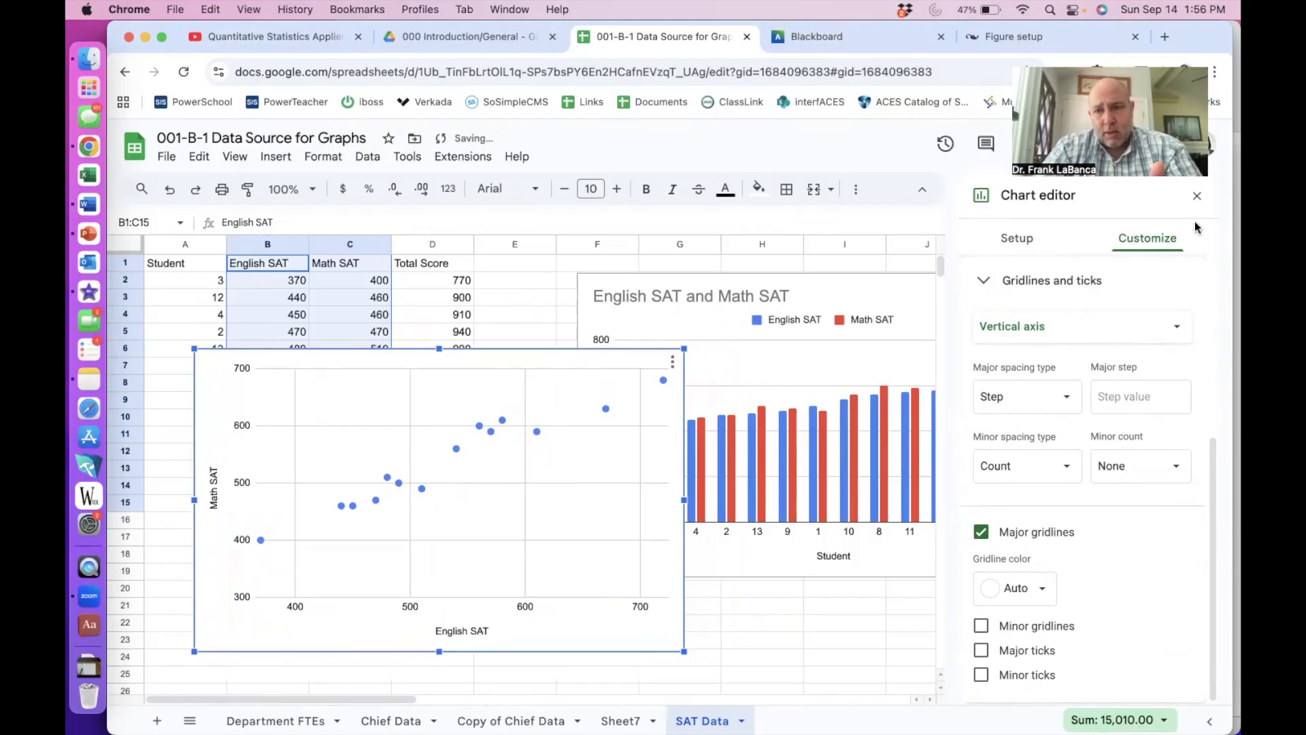
click(1196, 196)
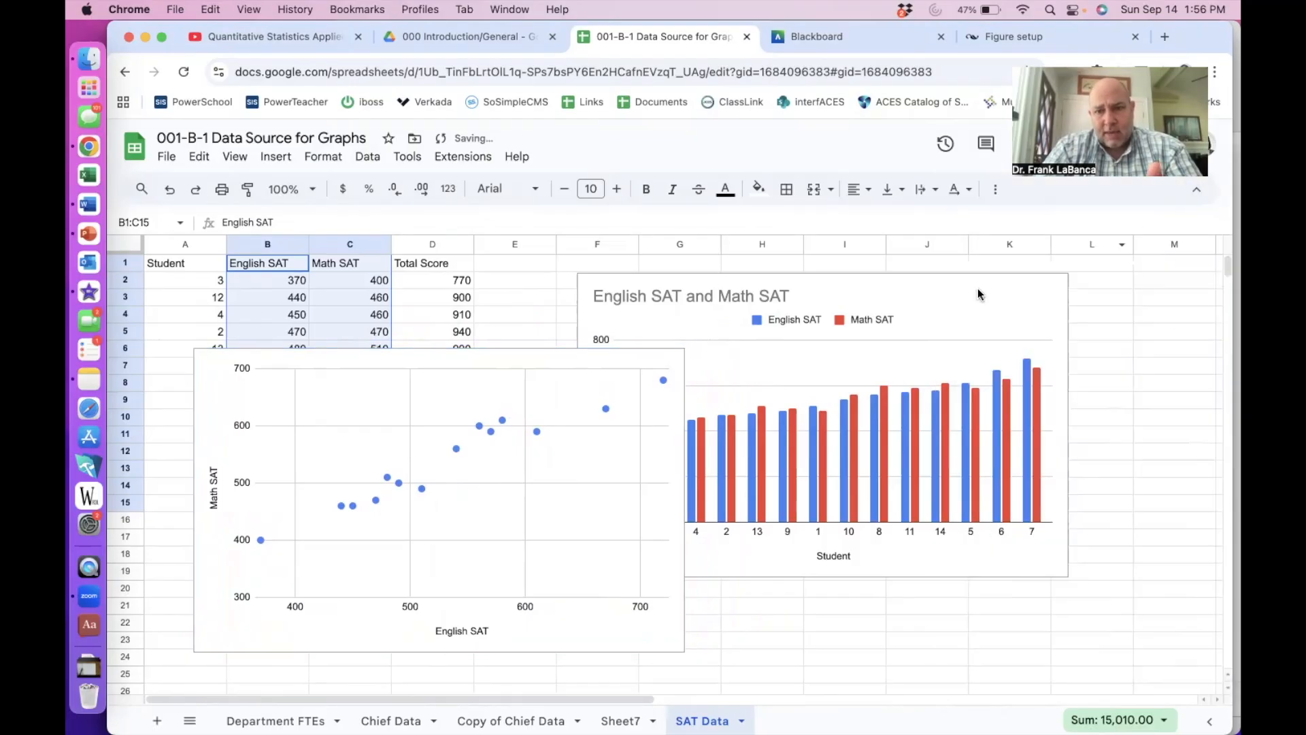
click(1031, 327)
drag(1014, 314, 1129, 383)
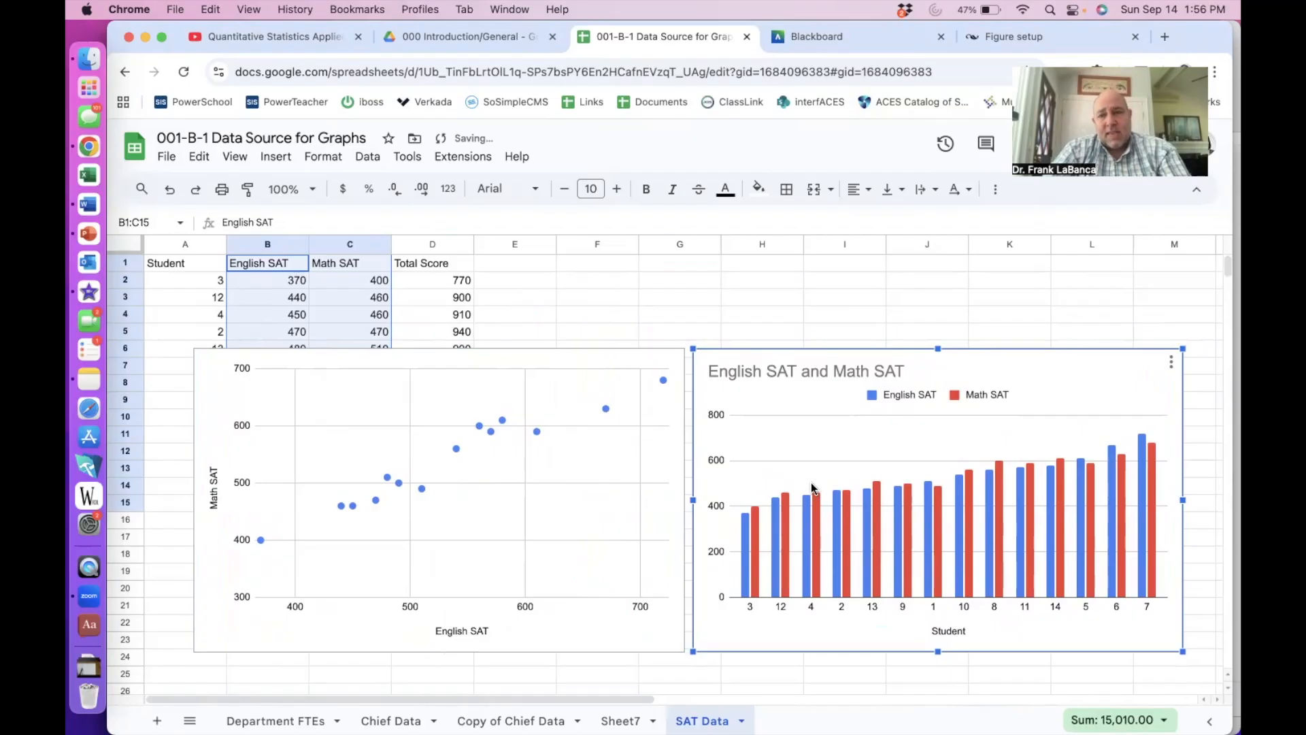